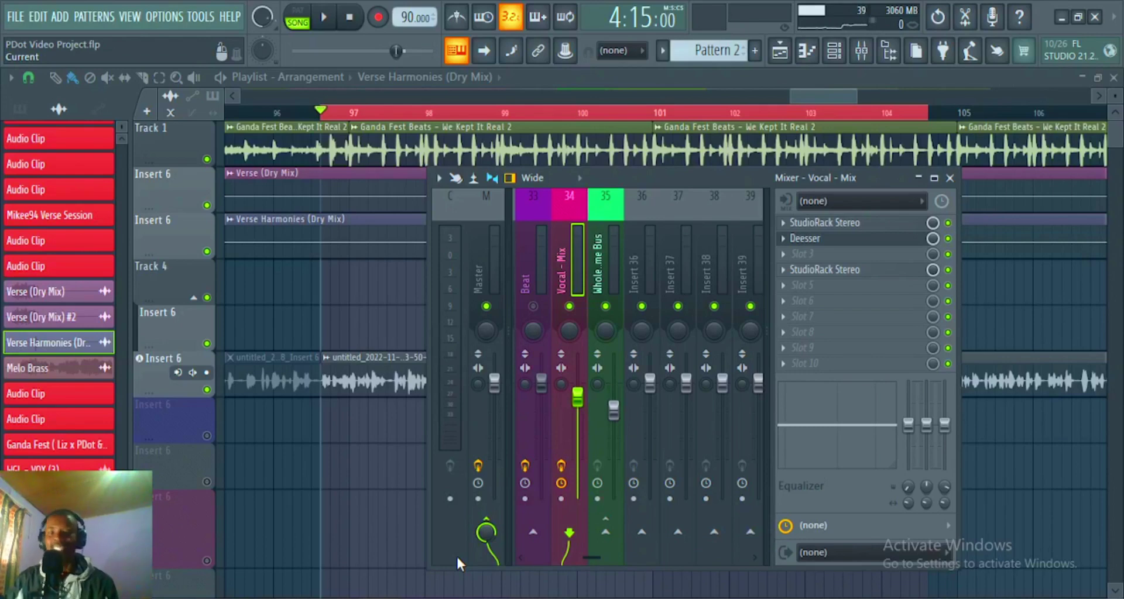
# - Hide the mixer and zoom the arrangement playlist to show bars 97 to 105
pyautogui.moveTo(818, 93); pyautogui.dragTo(853, 93)
pyautogui.scroll(-2, 852, 94)
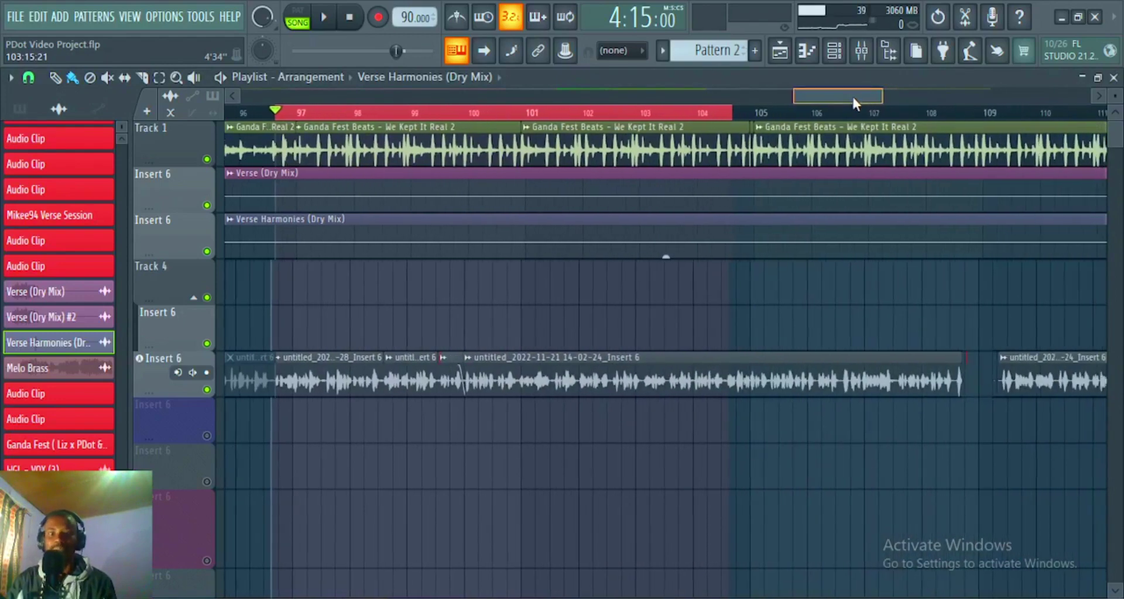
pyautogui.moveTo(886, 97); pyautogui.dragTo(852, 97)
# - Show the Vocal - Mix insert, disarm its recording, audition the vocals, and save the project
pyautogui.click(861, 51)
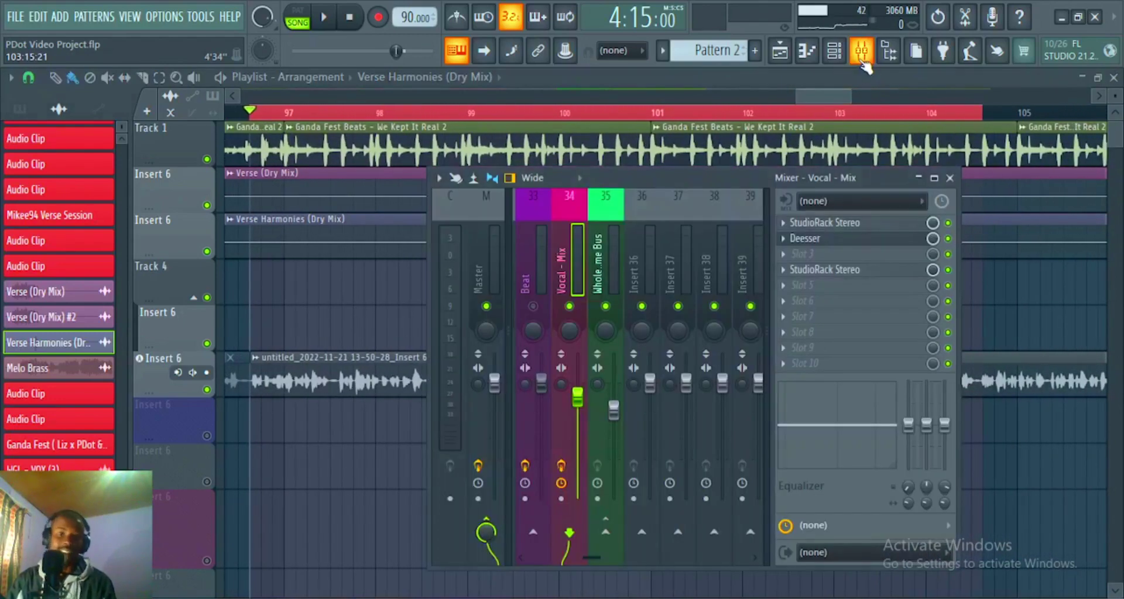
pyautogui.click(566, 472)
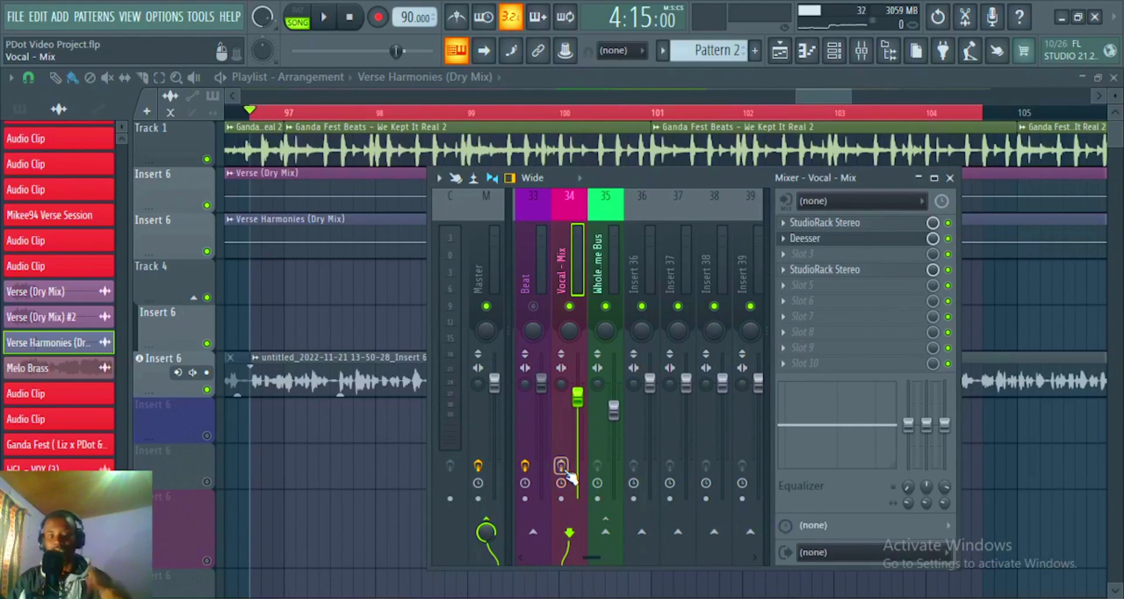
pyautogui.press('space')
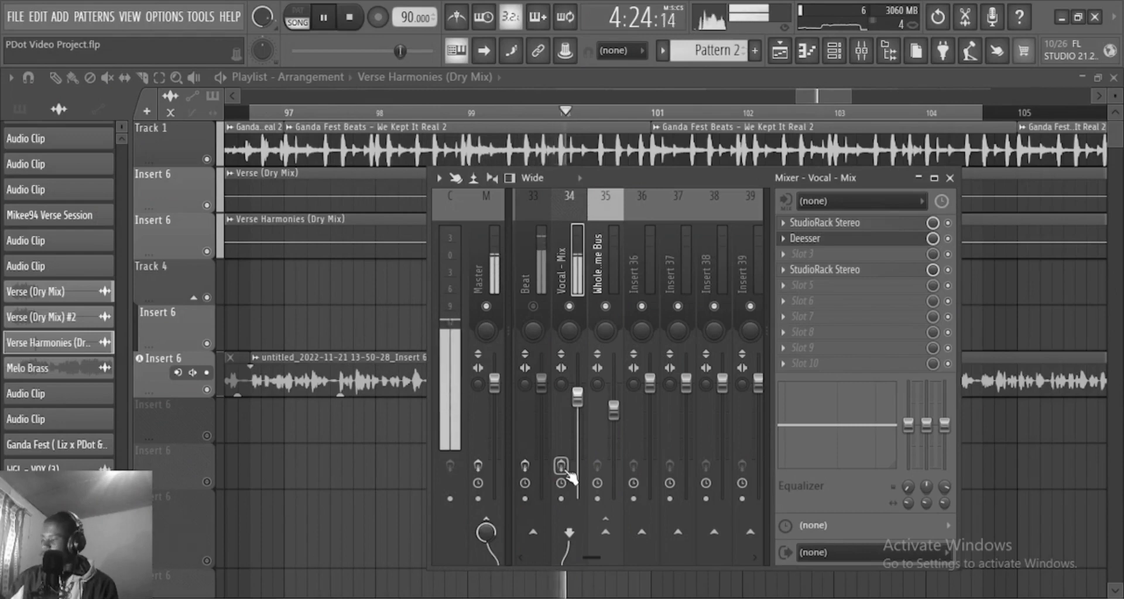
pyautogui.press('space')
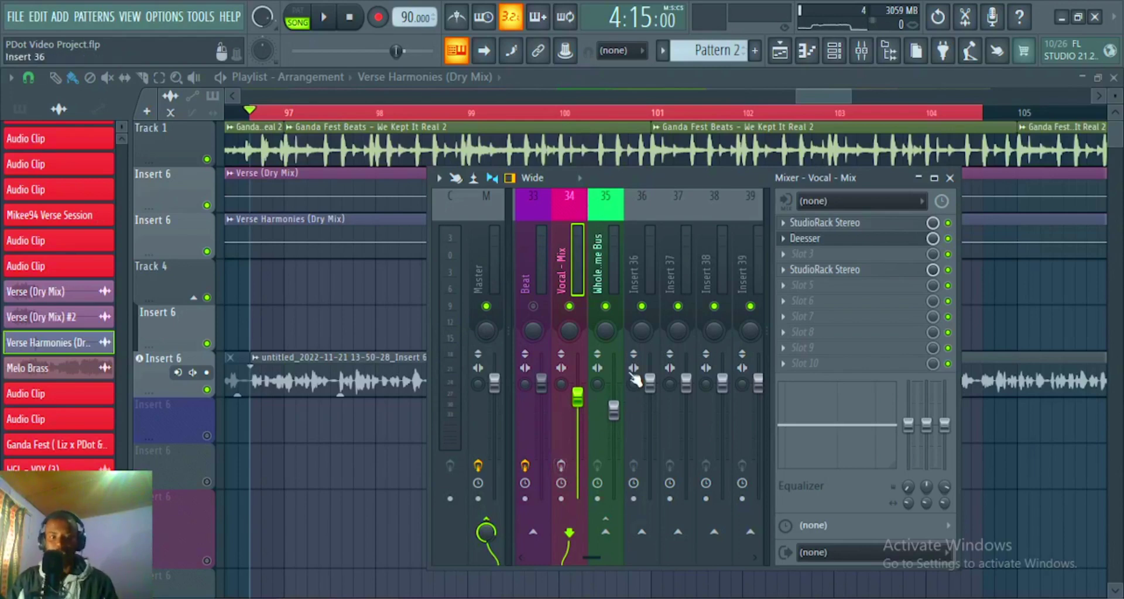
pyautogui.hotkey('ctrl', 's')
# - Re-arm the Vocal - Mix track, play the section again, and bypass the second StudioRack
pyautogui.click(561, 466)
pyautogui.press('space')
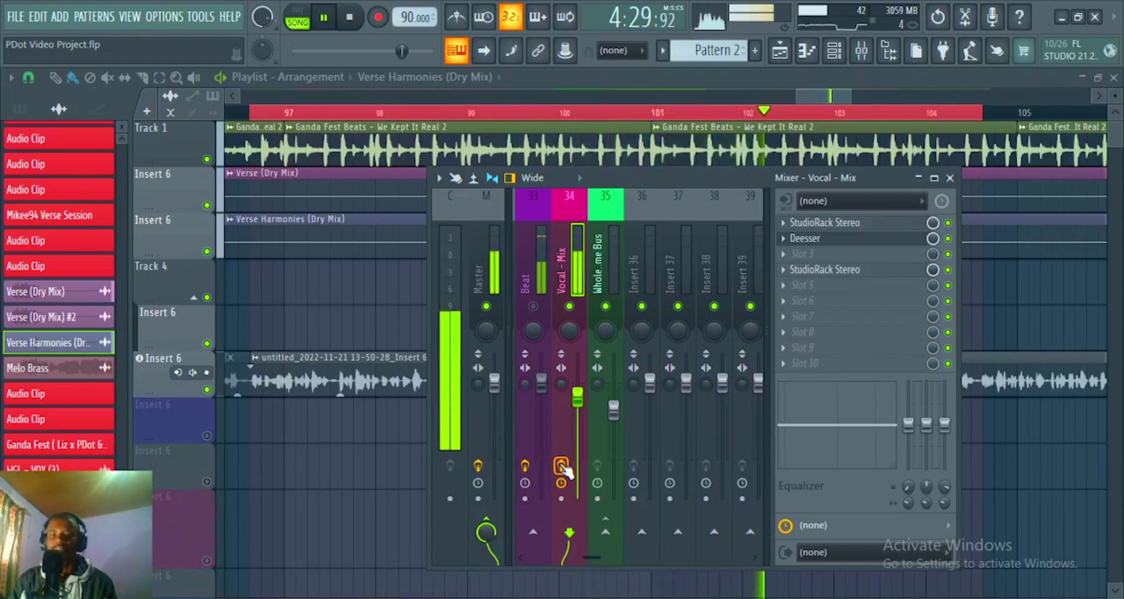
pyautogui.press('space')
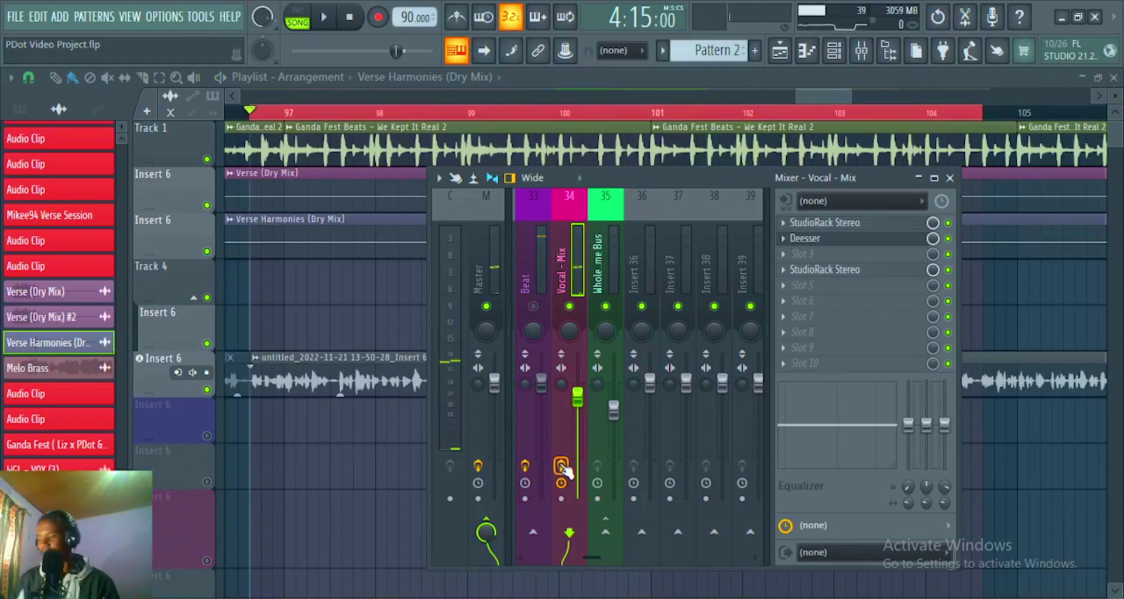
pyautogui.click(948, 270)
# - Bypass the other inserts, open the first StudioRack, and leave only NS1 active, opening its window
pyautogui.click(947, 238)
pyautogui.click(948, 223)
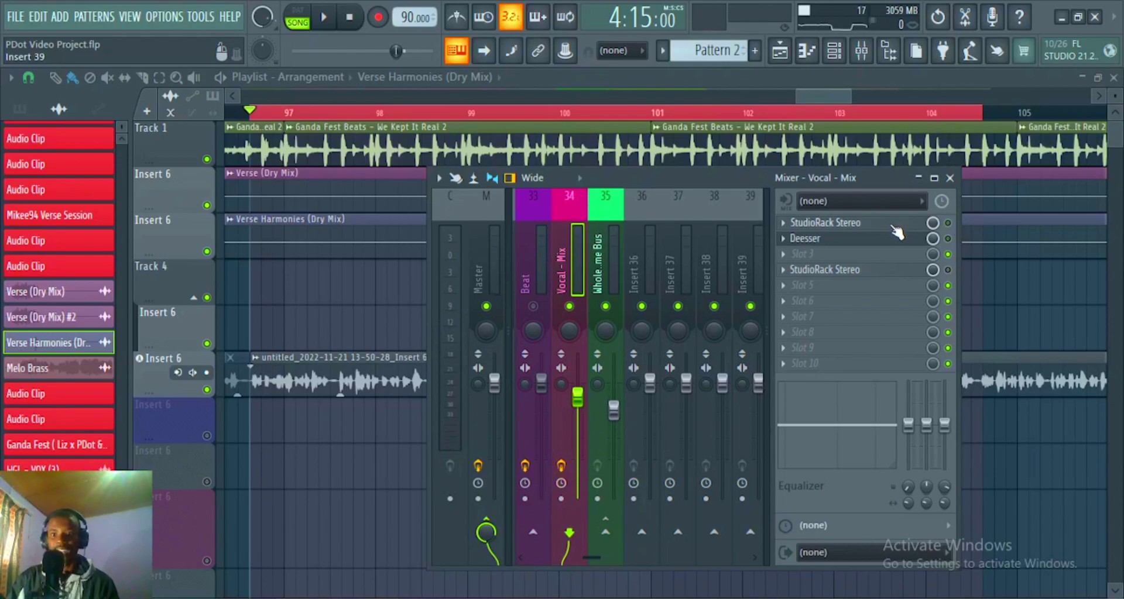
pyautogui.click(892, 223)
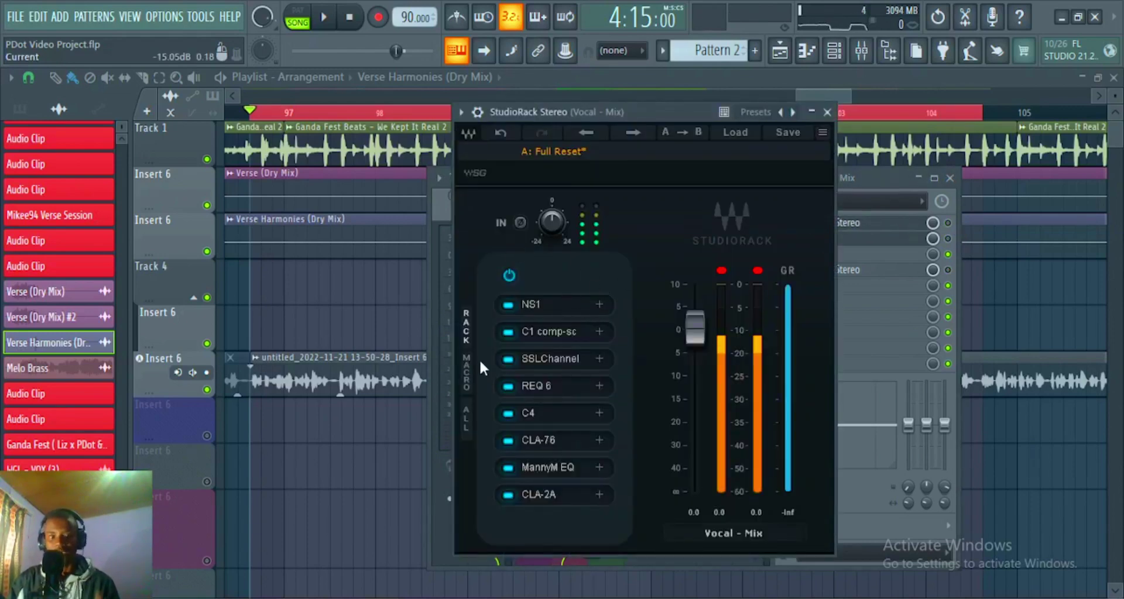
pyautogui.click(507, 495)
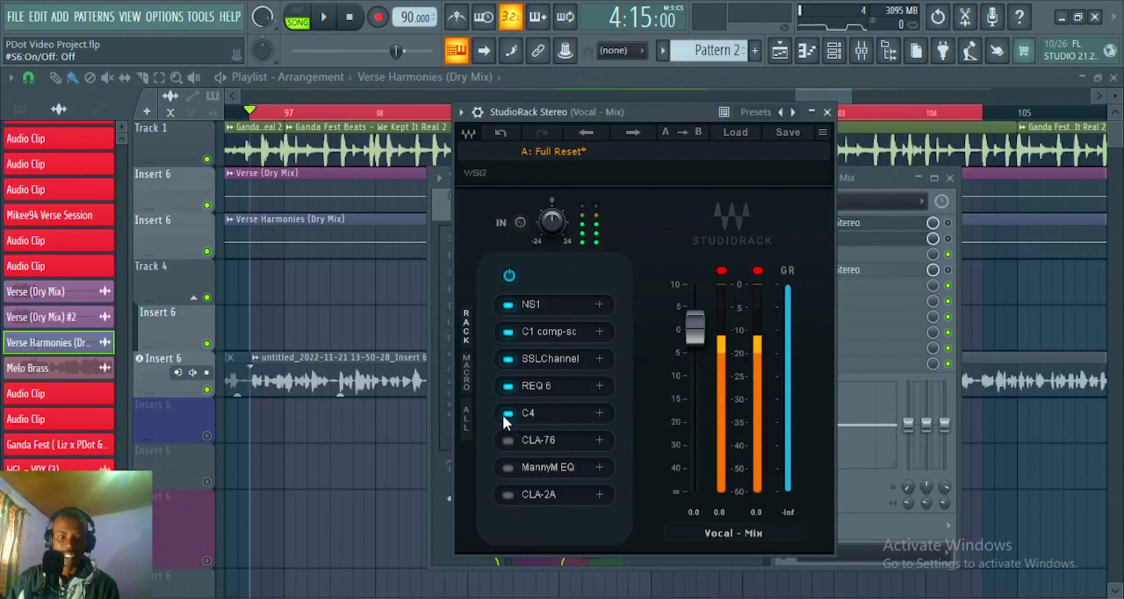
pyautogui.moveTo(501, 391); pyautogui.dragTo(535, 304)
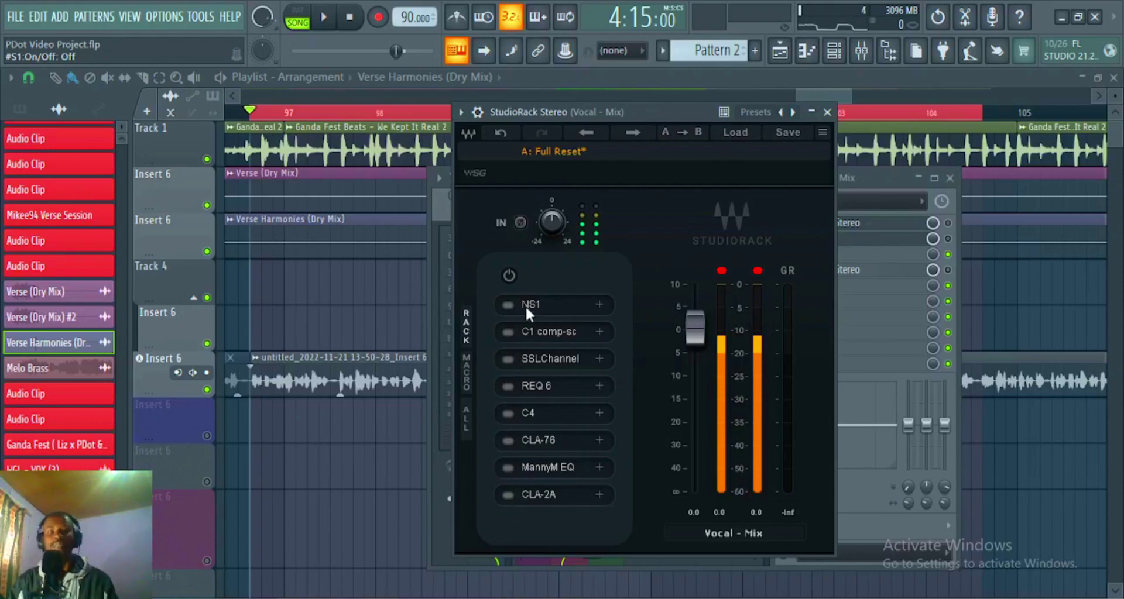
pyautogui.click(507, 304)
pyautogui.click(527, 308)
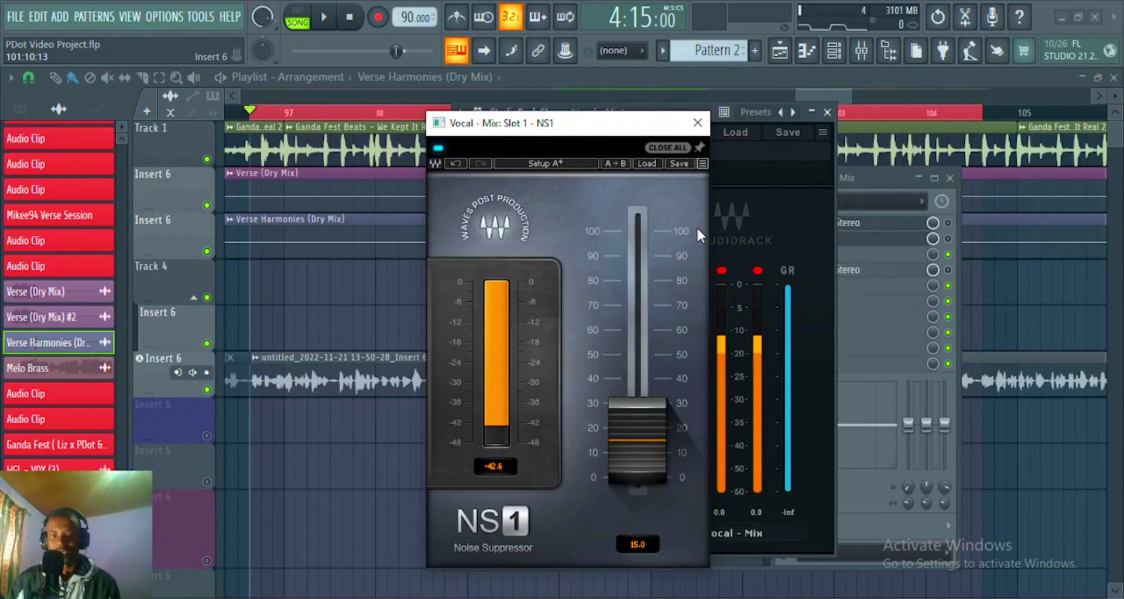
# - Close NS1, switch on C1 comp-sc, and set its threshold to -23.0 dB
pyautogui.click(652, 458)
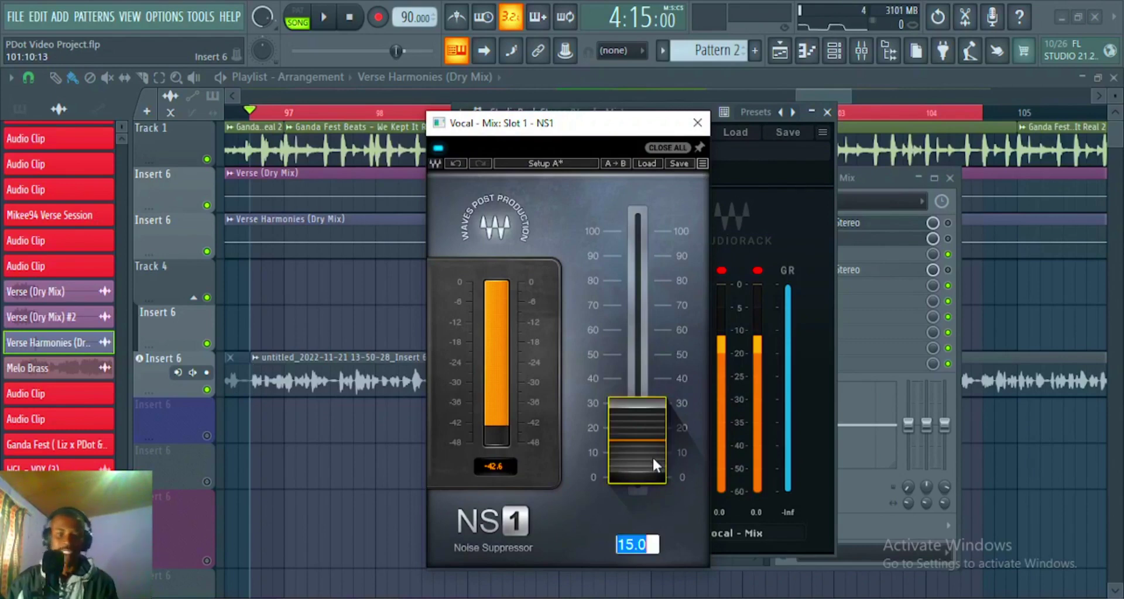
pyautogui.click(696, 133)
pyautogui.click(510, 332)
pyautogui.click(556, 332)
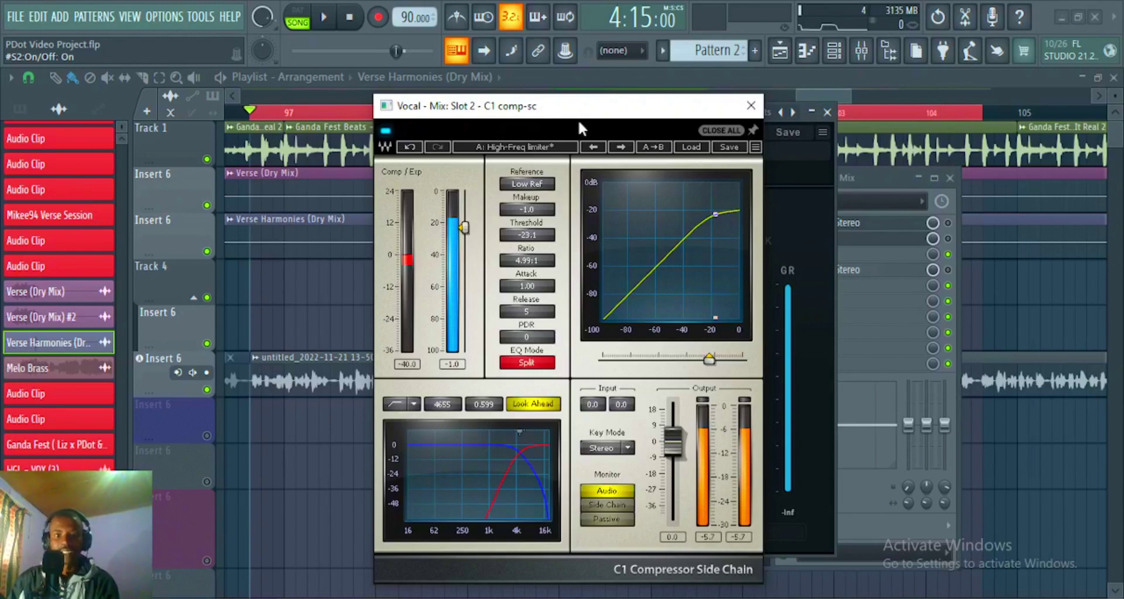
pyautogui.click(691, 157)
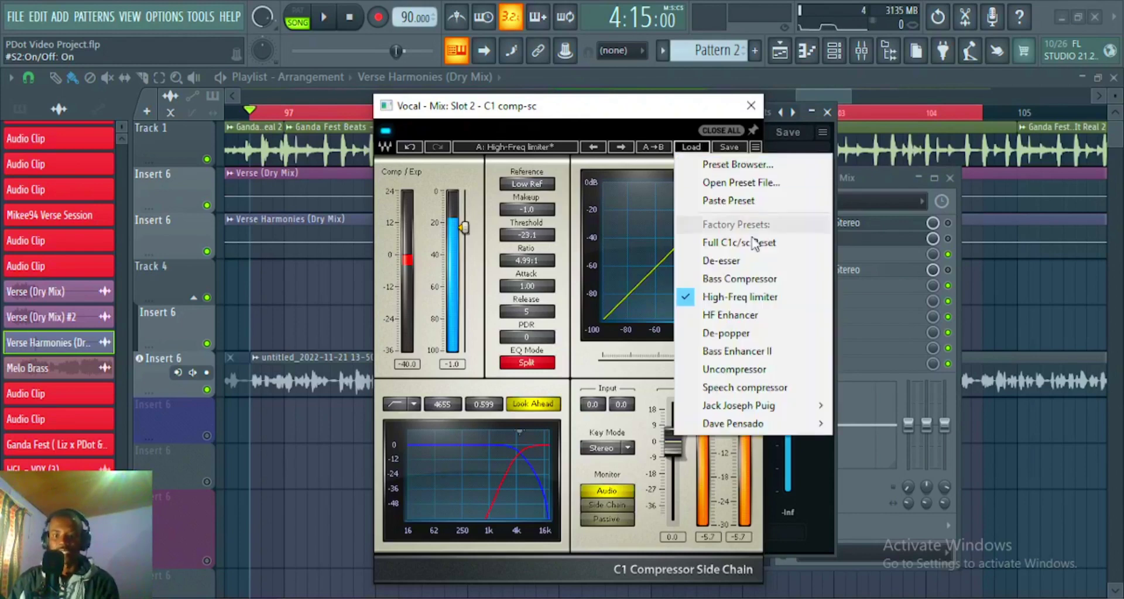
pyautogui.click(572, 110)
pyautogui.moveTo(464, 227); pyautogui.dragTo(464, 227)
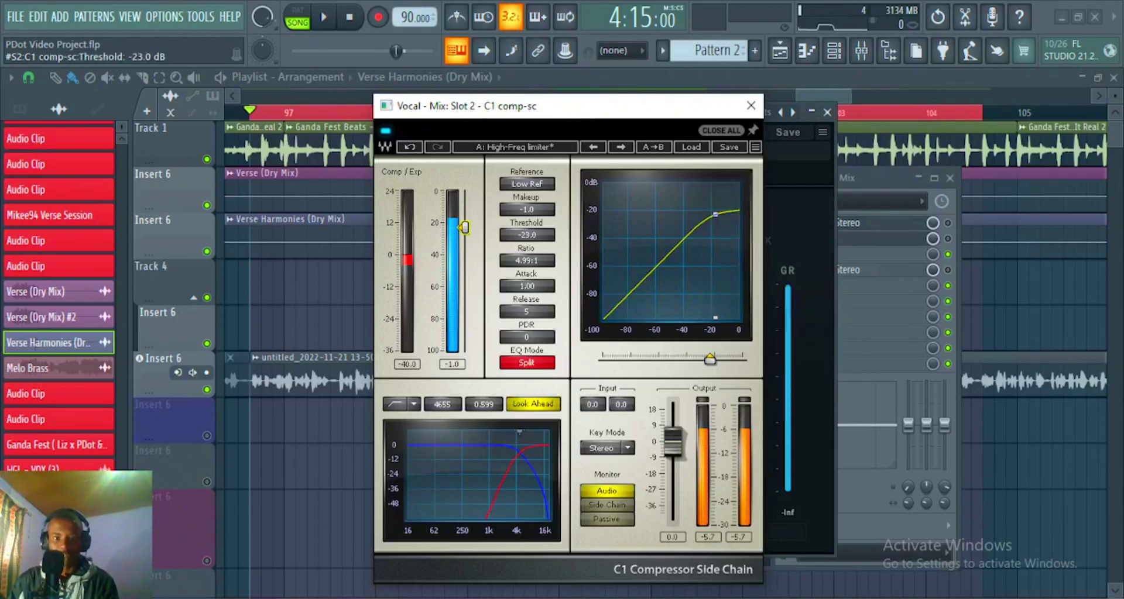
pyautogui.click(751, 106)
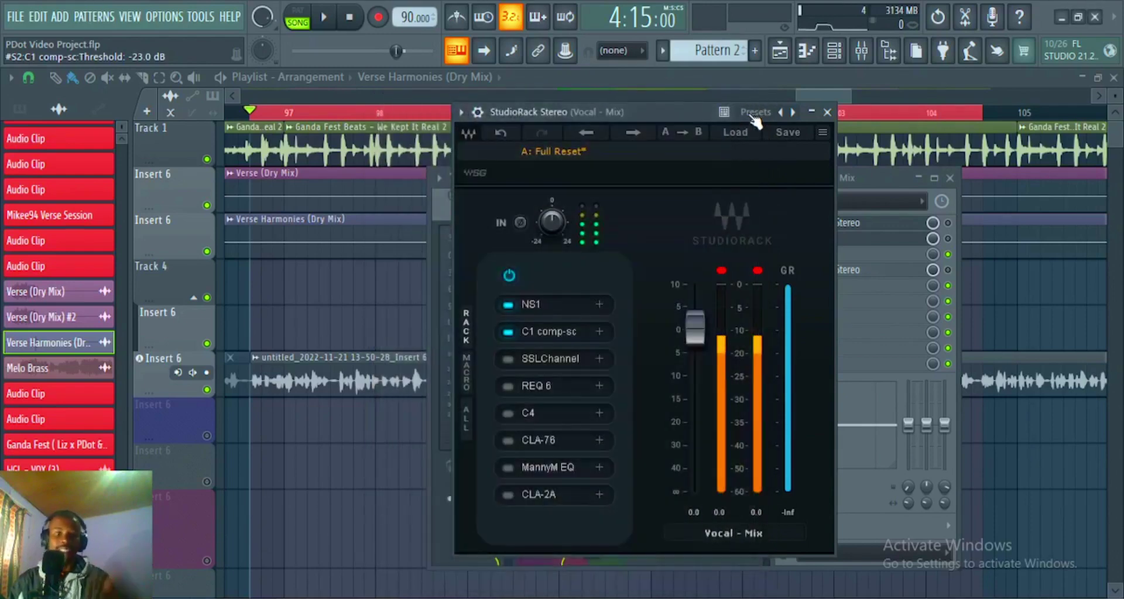
# - Switch on SSLChannel, set its high-pass filter to 96 Hz, and review the LF band at 60
pyautogui.click(509, 358)
pyautogui.click(530, 358)
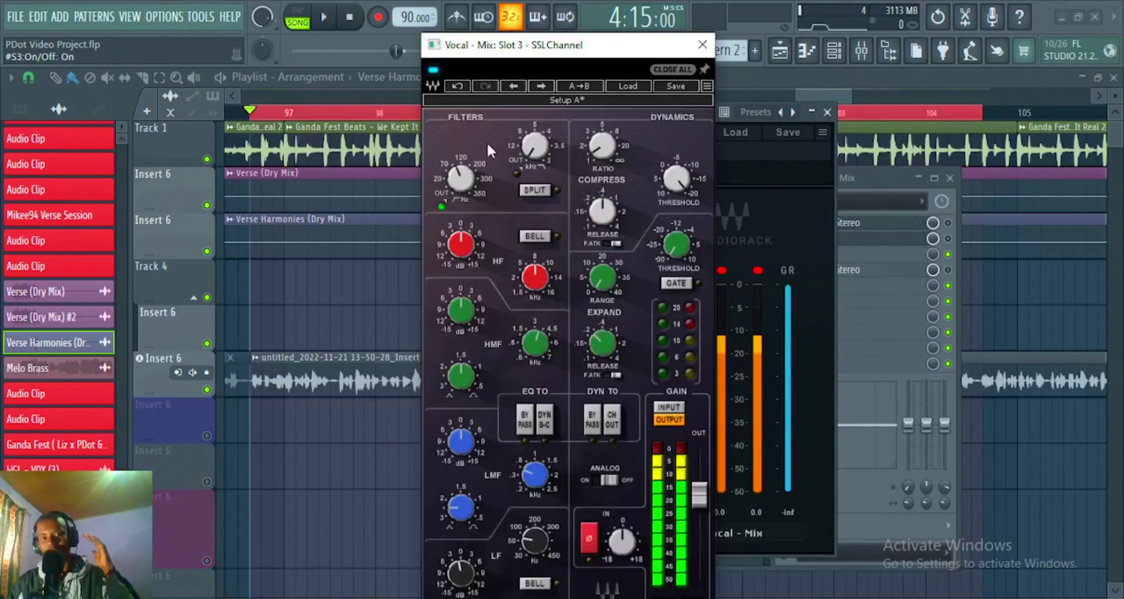
pyautogui.moveTo(469, 182); pyautogui.dragTo(469, 186)
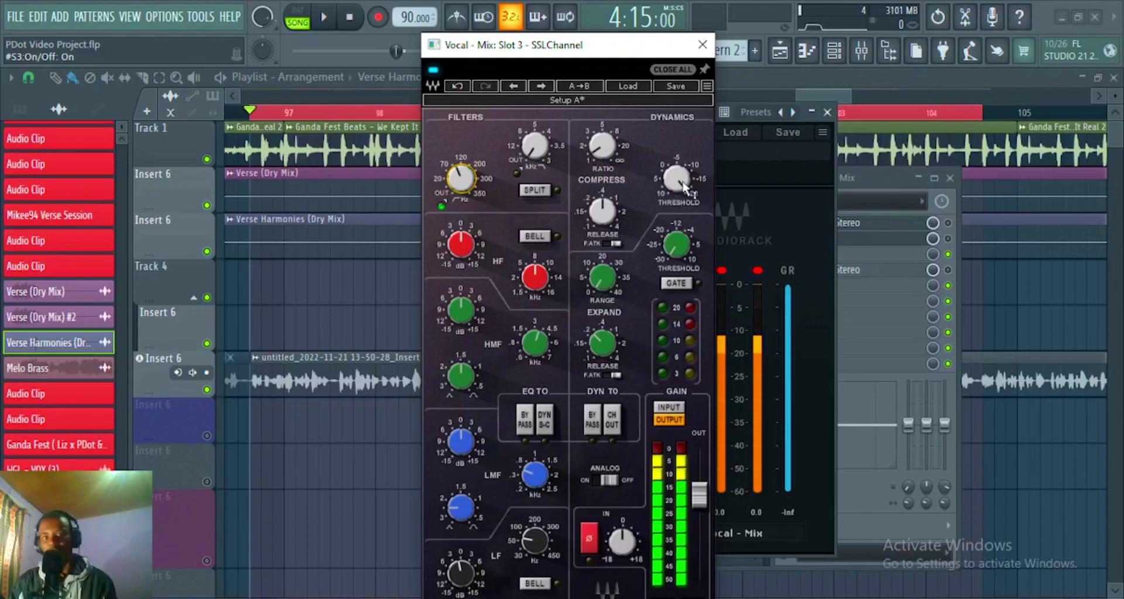
pyautogui.moveTo(608, 154)
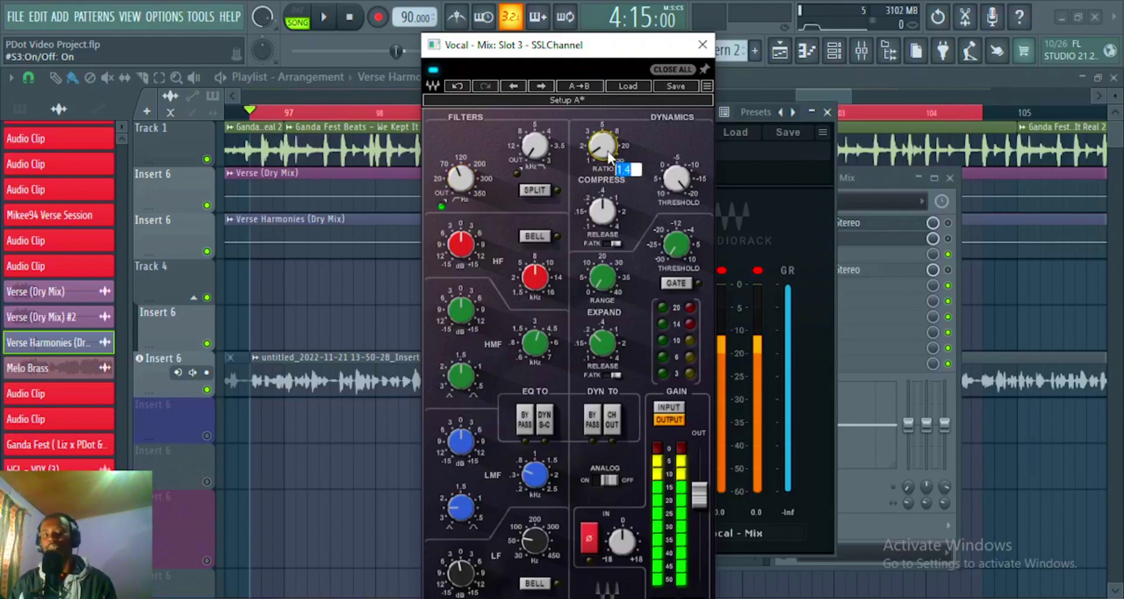
pyautogui.moveTo(676, 180)
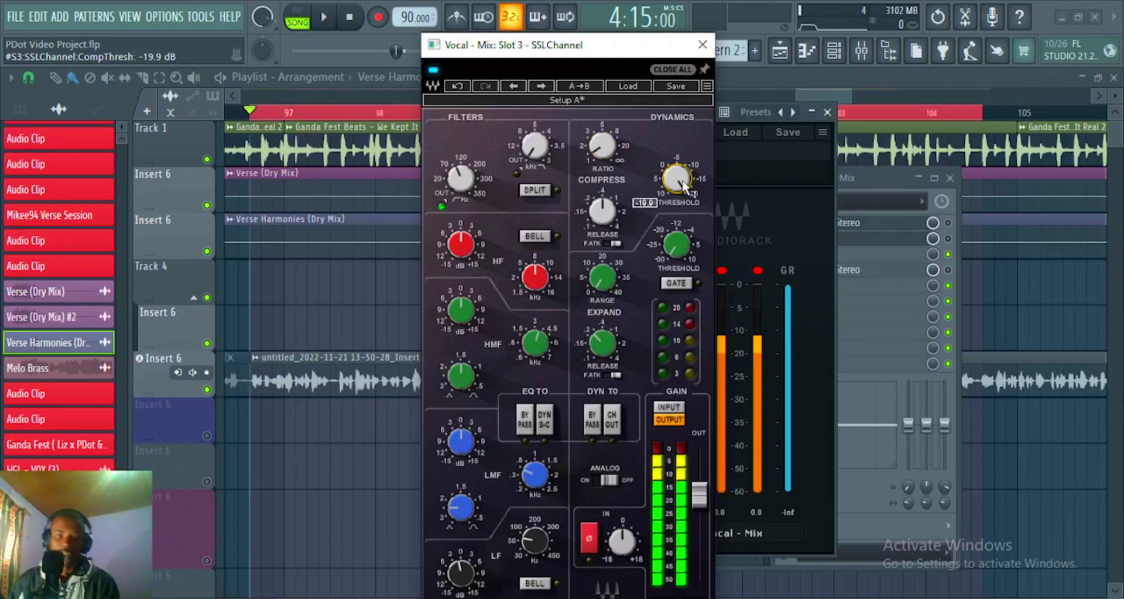
pyautogui.click(534, 541)
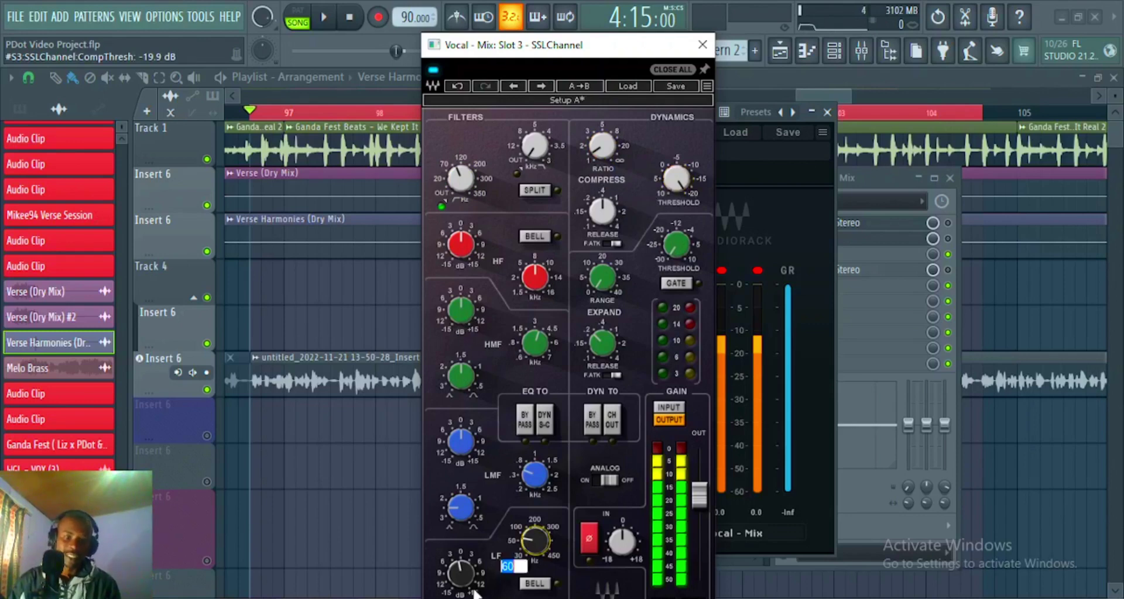
pyautogui.moveTo(472, 579)
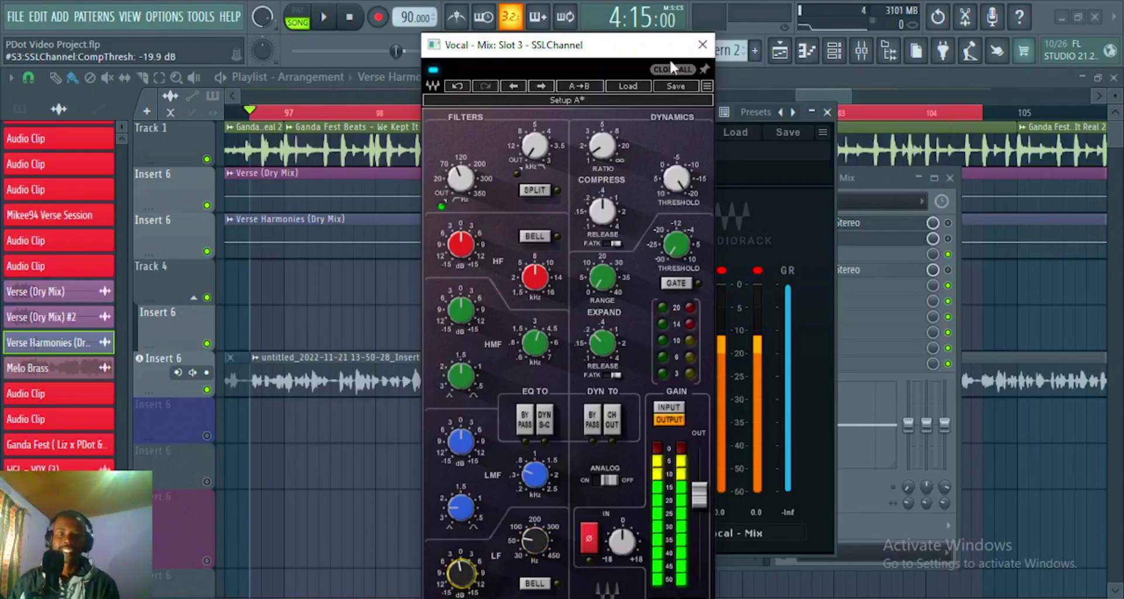
pyautogui.click(702, 45)
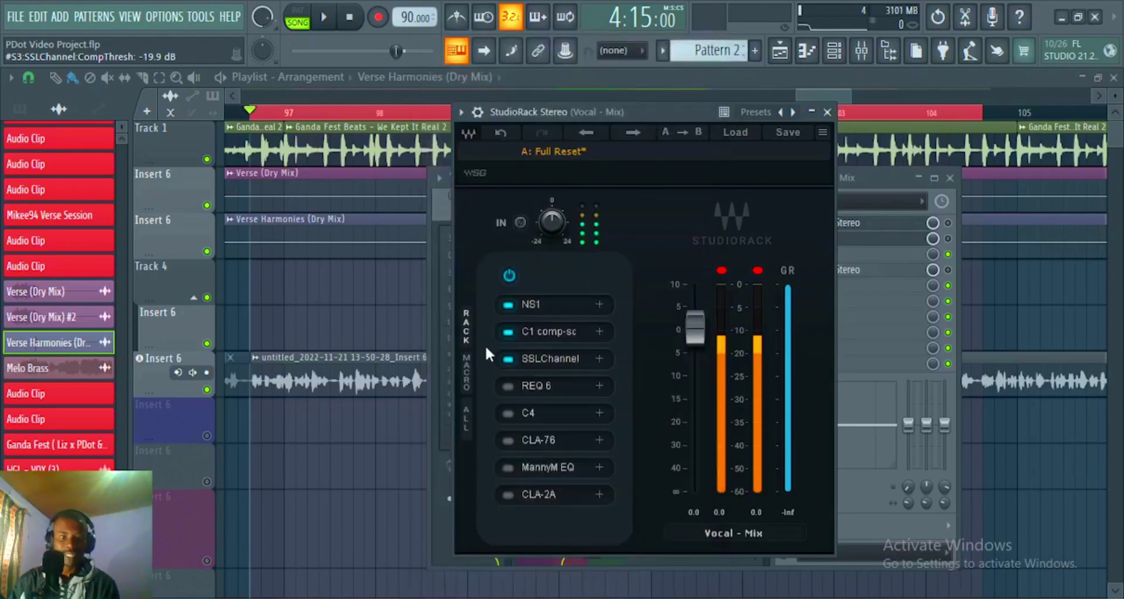
# - Enable REQ 6 with the Initial Vocal Clean Up preset and inspect bands 3, 2 and 6
pyautogui.click(507, 385)
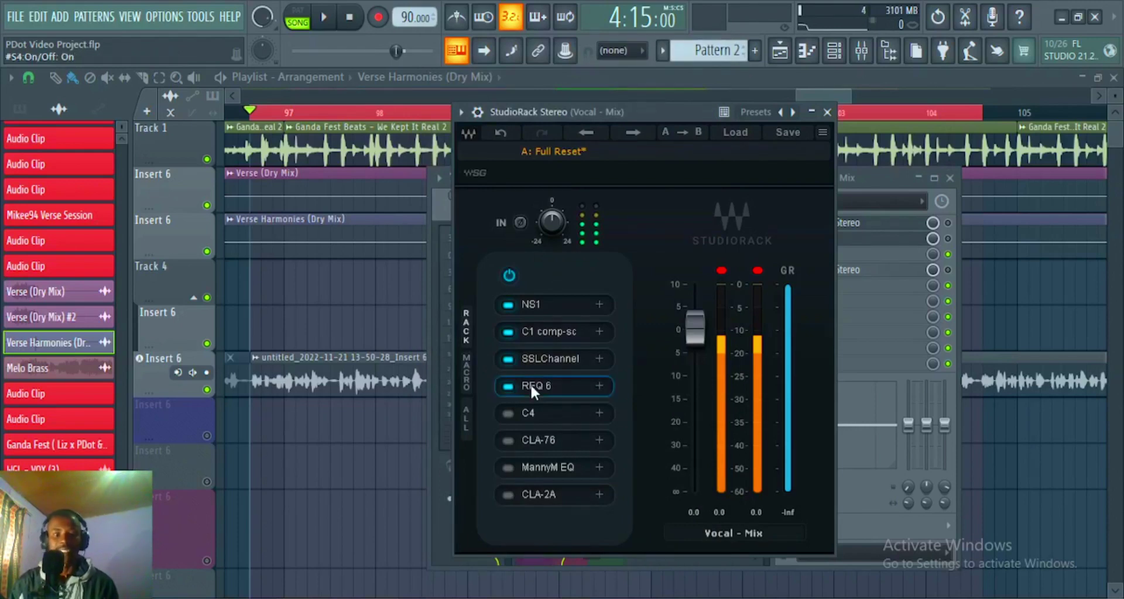
pyautogui.click(530, 384)
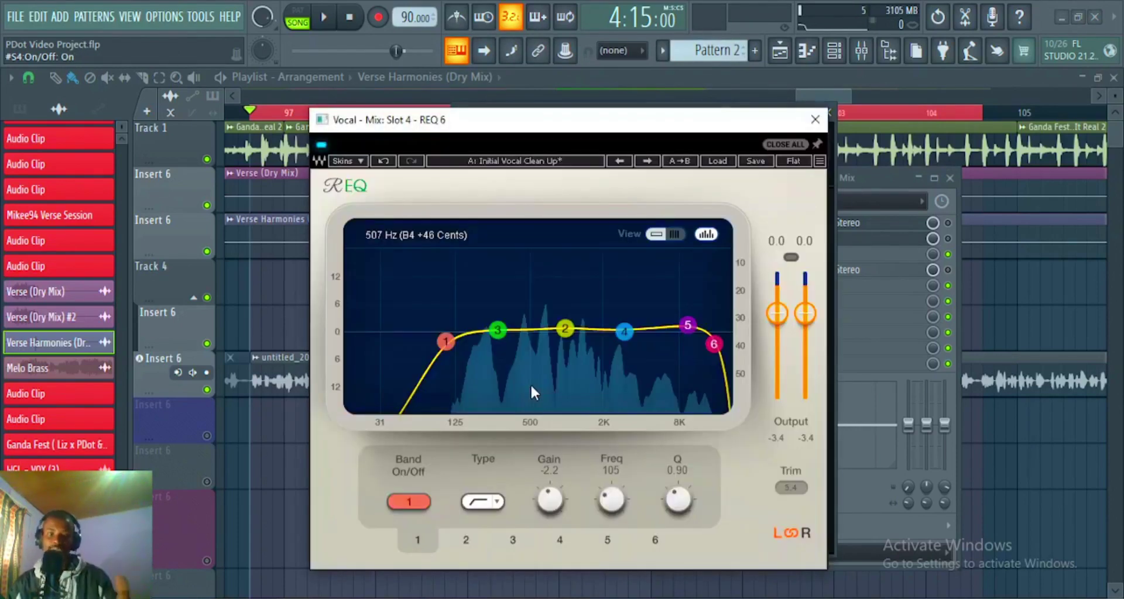
pyautogui.click(498, 329)
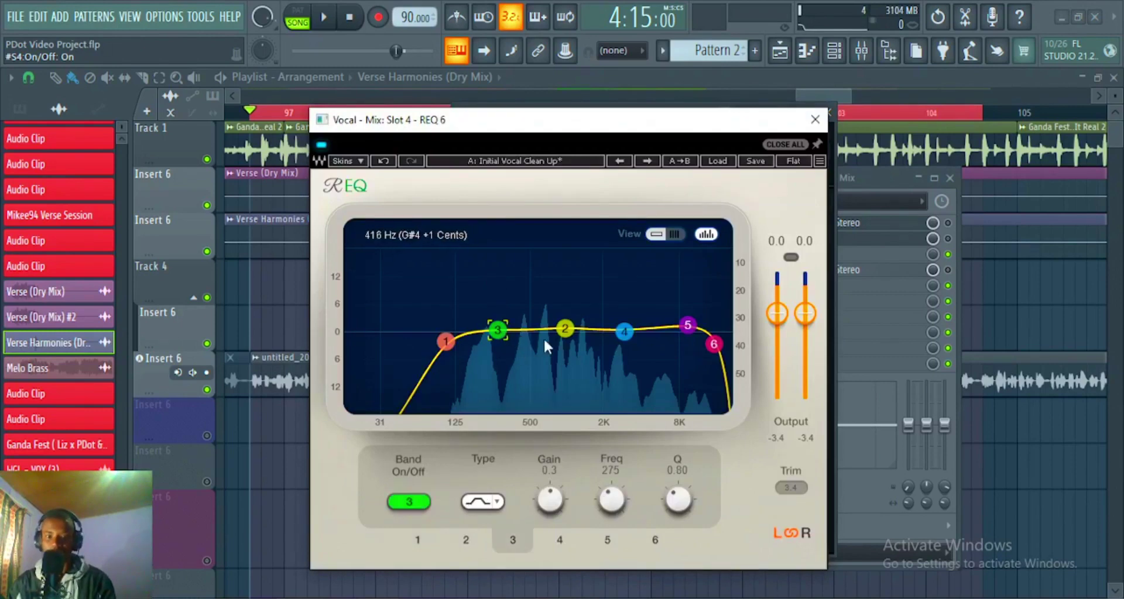
pyautogui.click(565, 329)
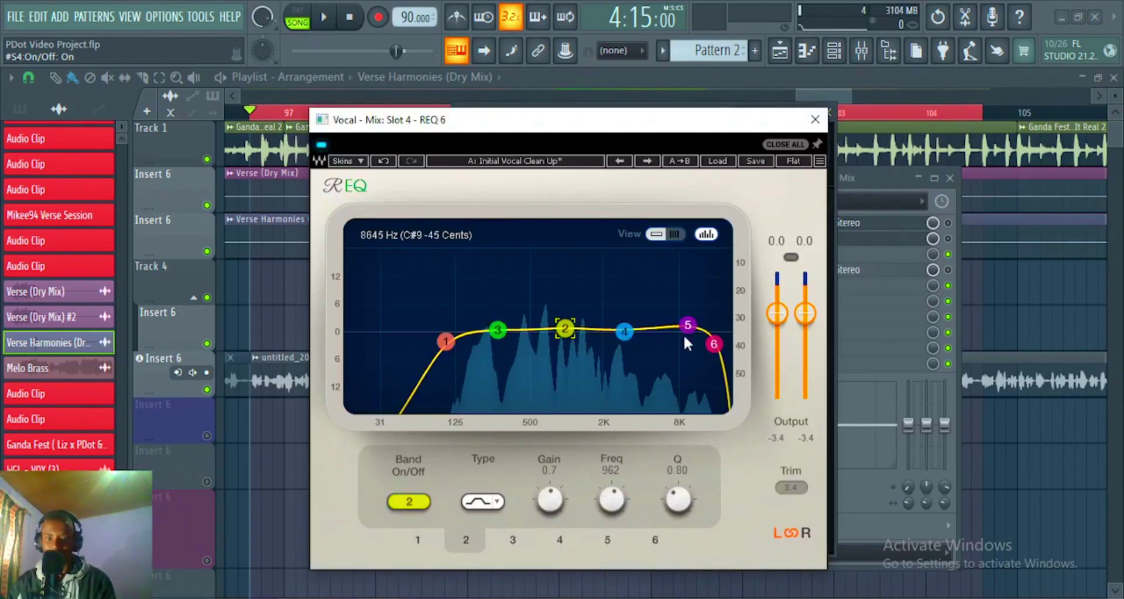
pyautogui.click(712, 345)
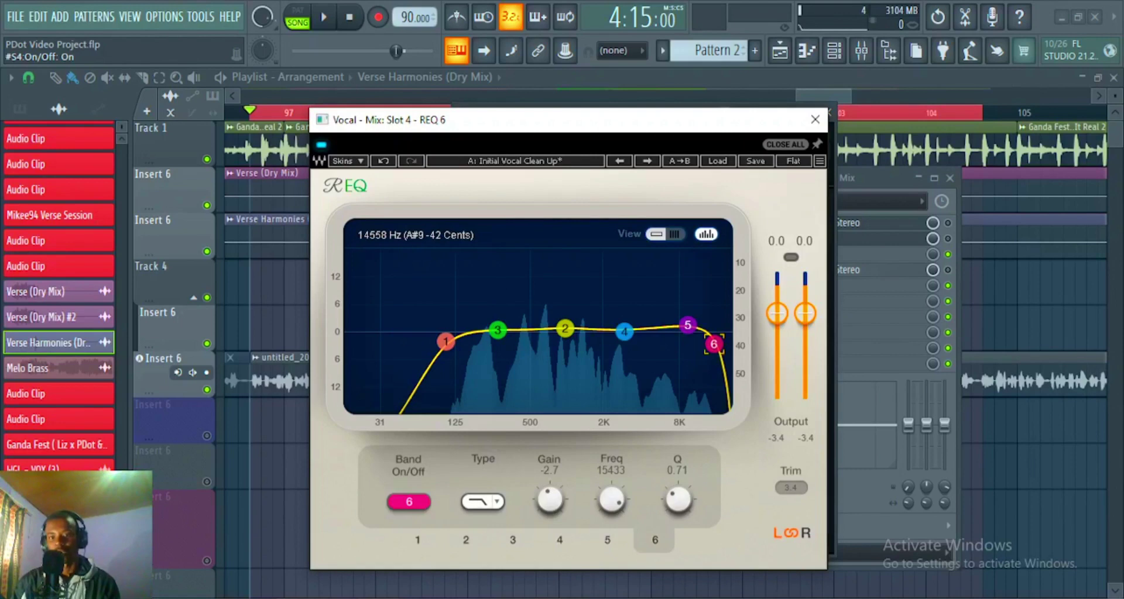
pyautogui.click(815, 120)
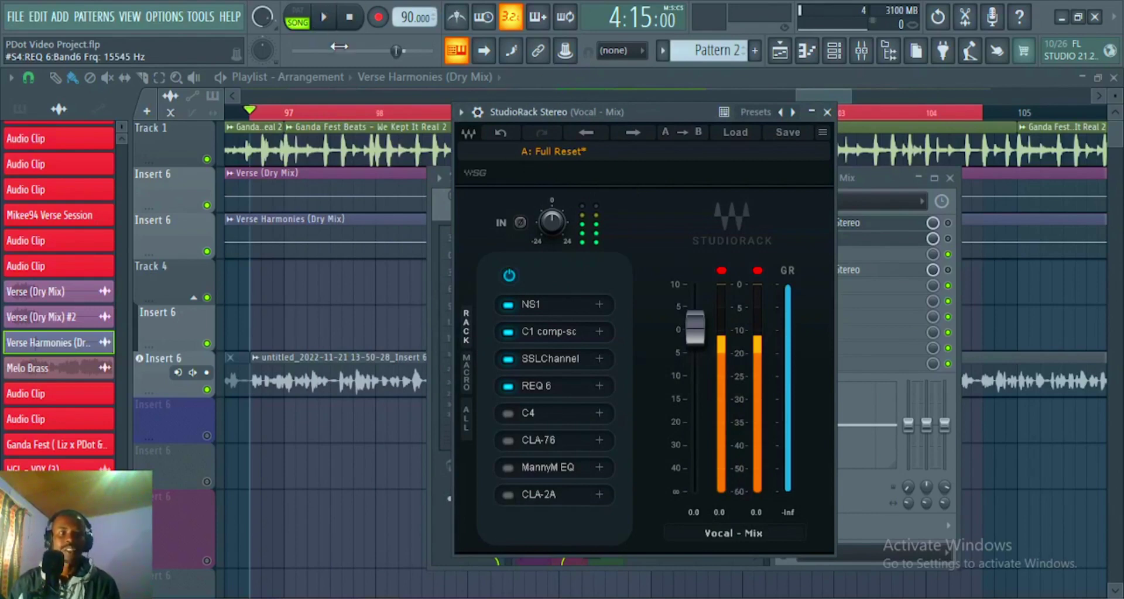
# - A/B the vocal with the StudioRack chain bypassed and active, then switch on C4
pyautogui.press('space')
pyautogui.click(508, 276)
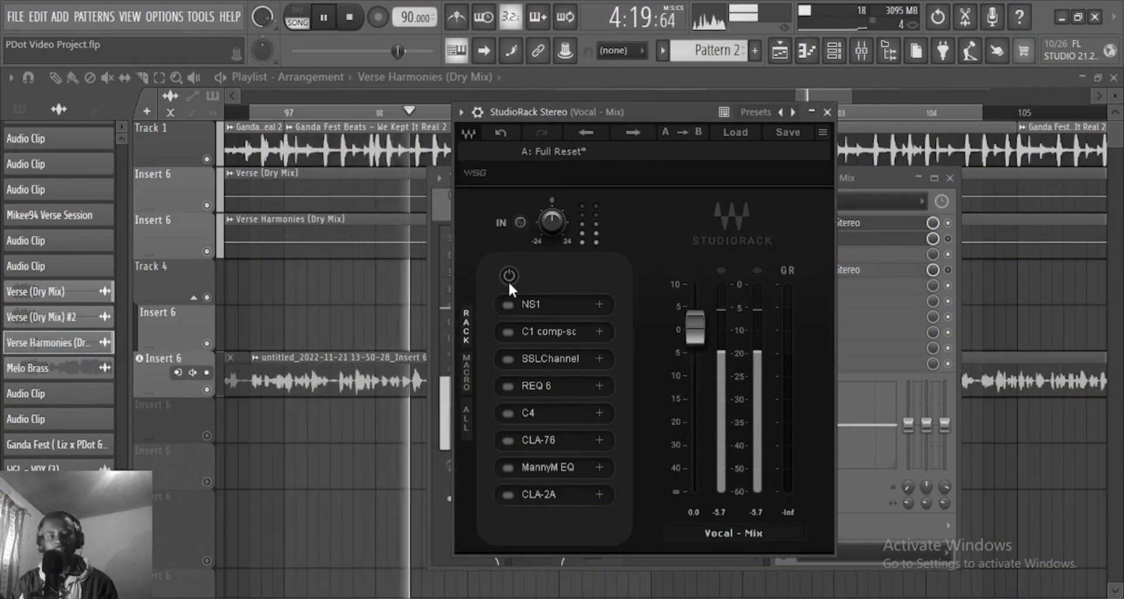
pyautogui.press('space')
pyautogui.press('space')
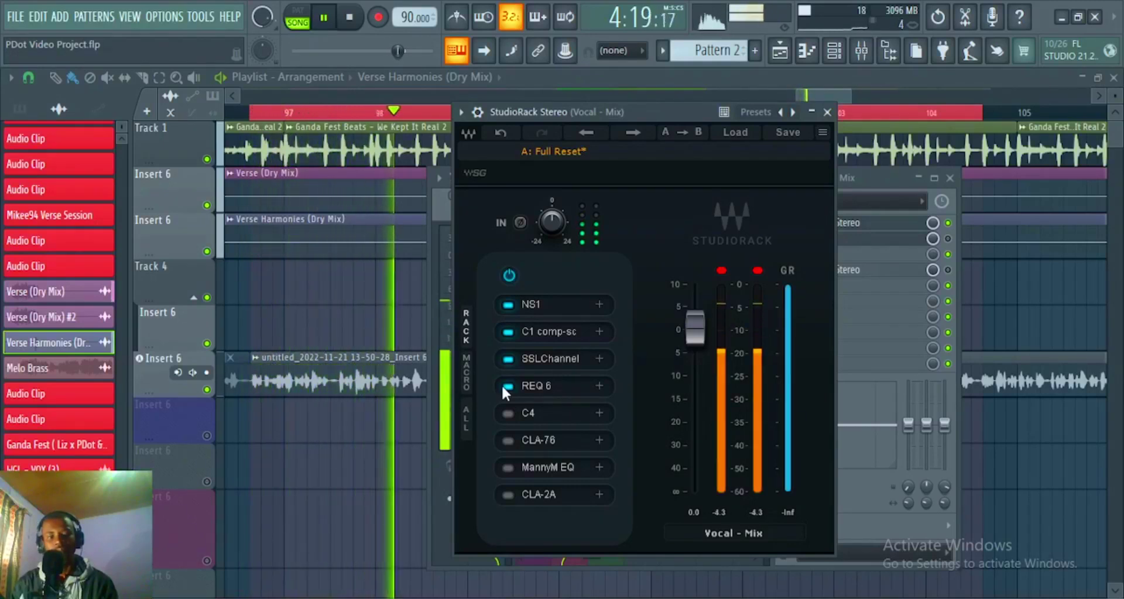
pyautogui.press('space')
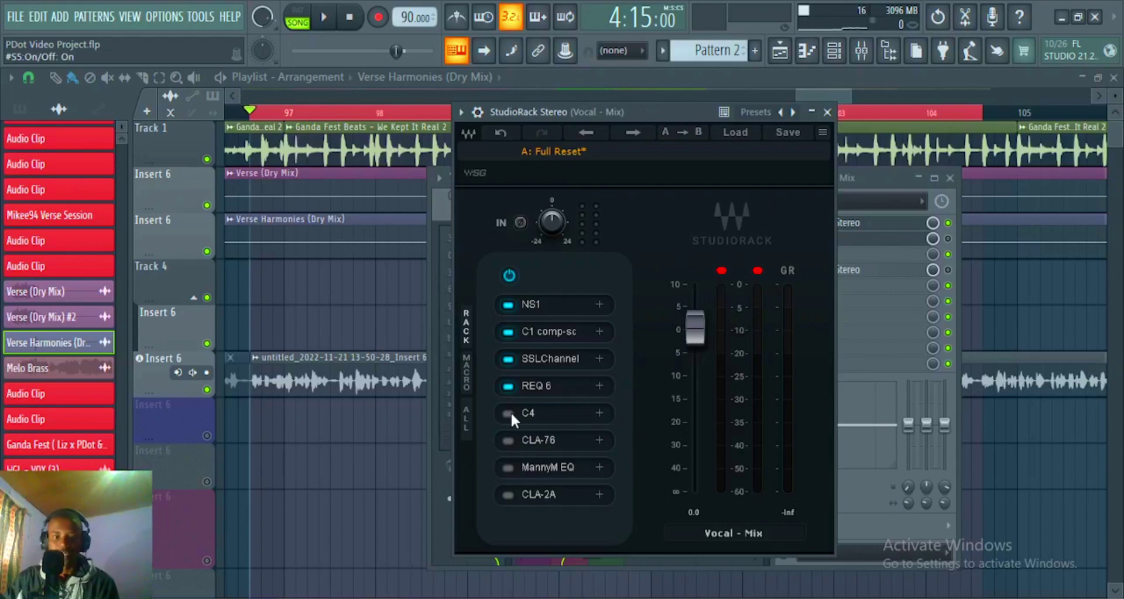
pyautogui.click(540, 410)
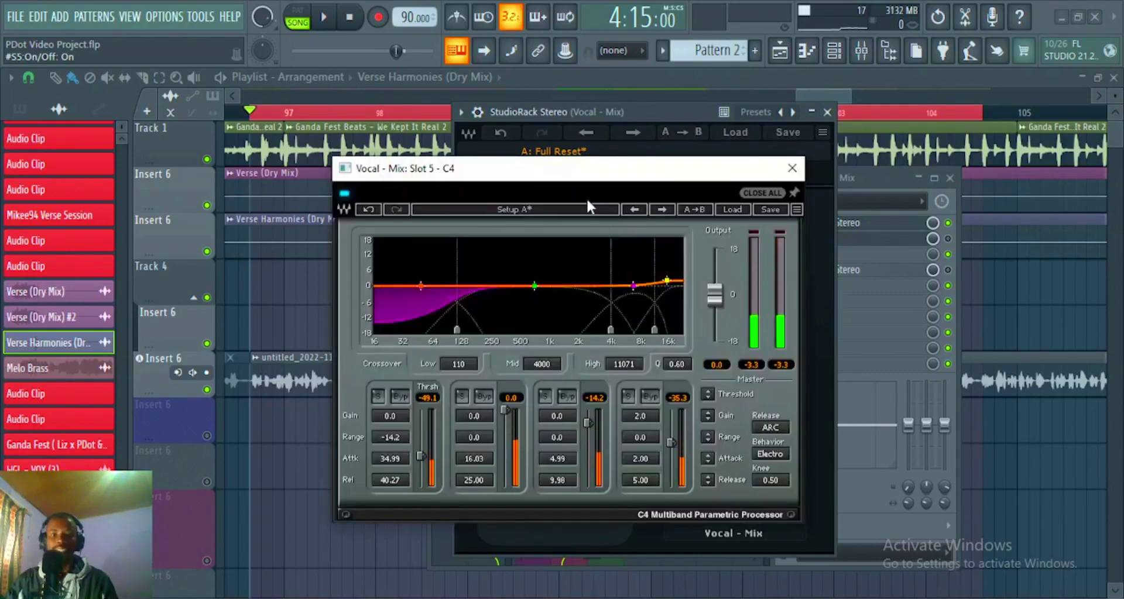
# - Reposition the C4 window, inspect the band 4 gain, and play the vocal through C4
pyautogui.moveTo(521, 168); pyautogui.dragTo(520, 146)
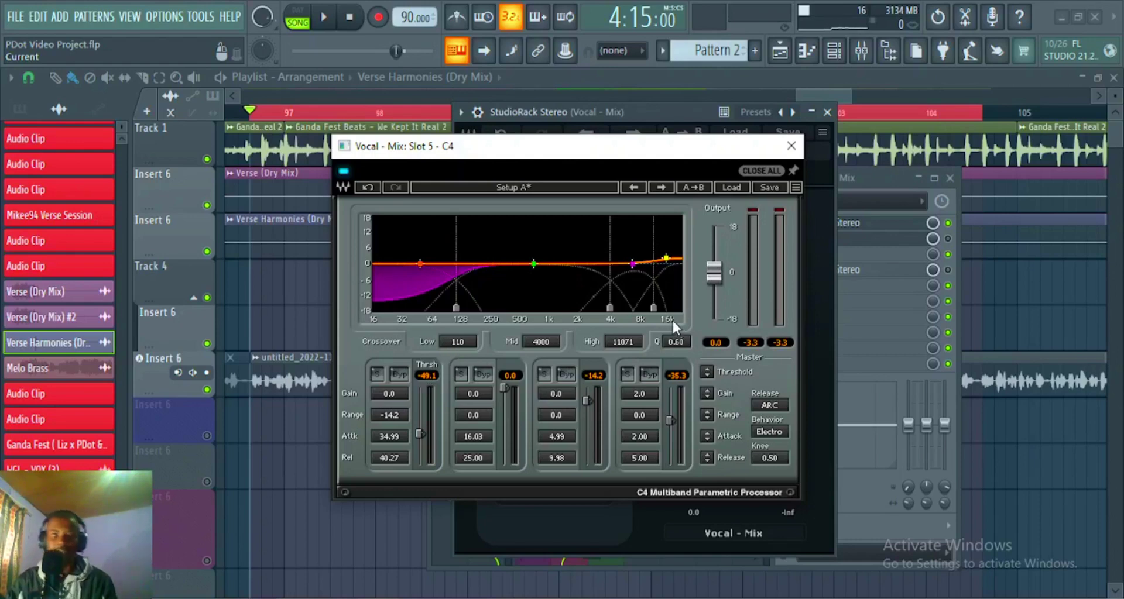
pyautogui.click(642, 393)
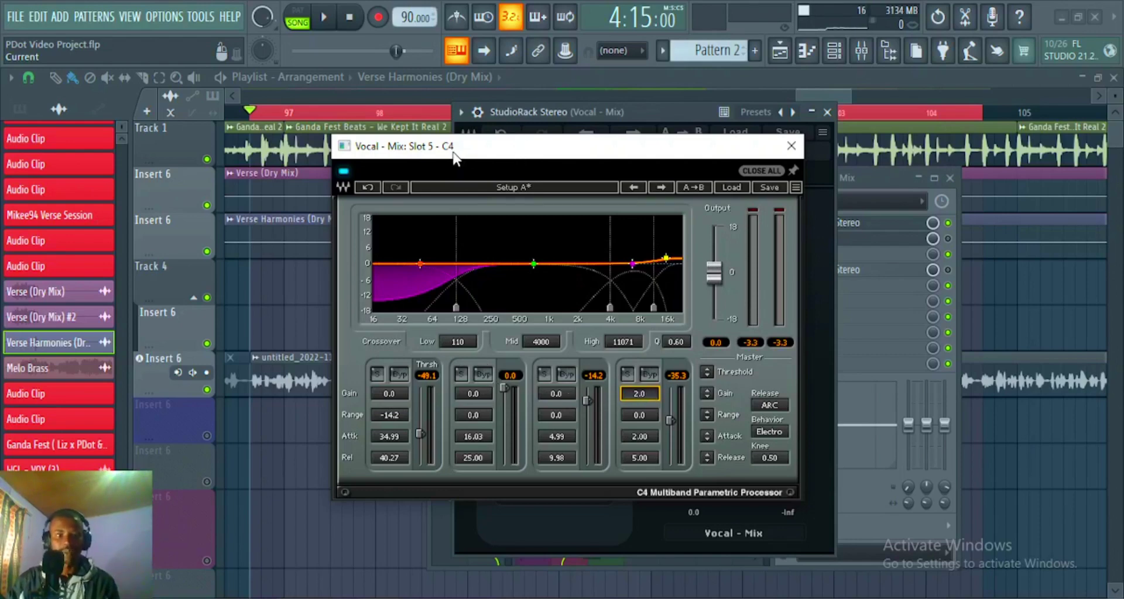
pyautogui.press('space')
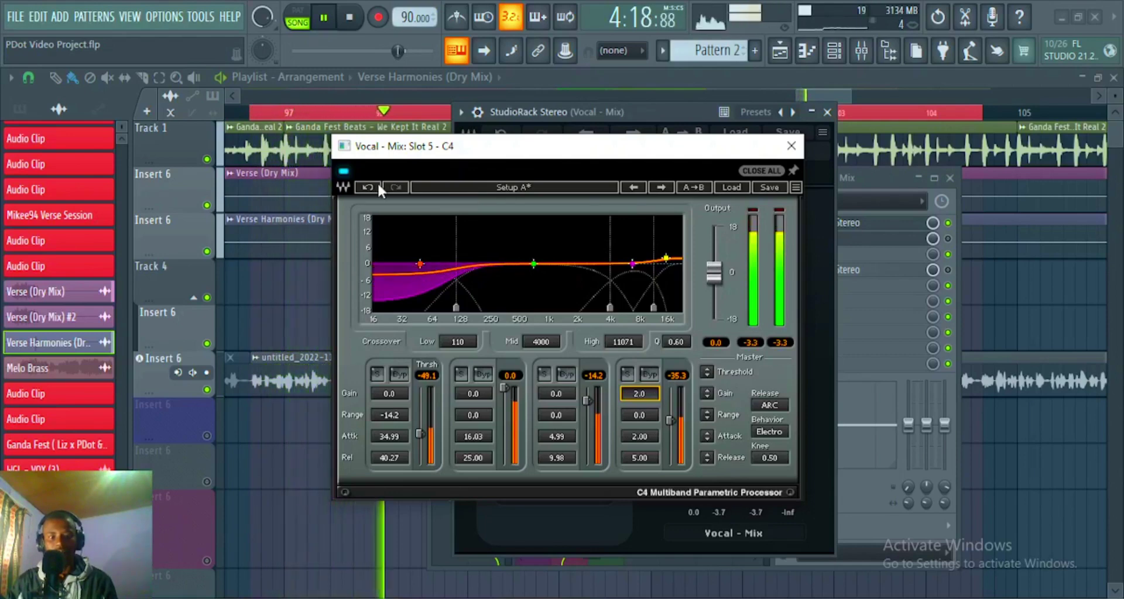
pyautogui.press('space')
# - Compare the vocal with C4 bypassed and re-engaged, leave it on, and close C4
pyautogui.click(344, 170)
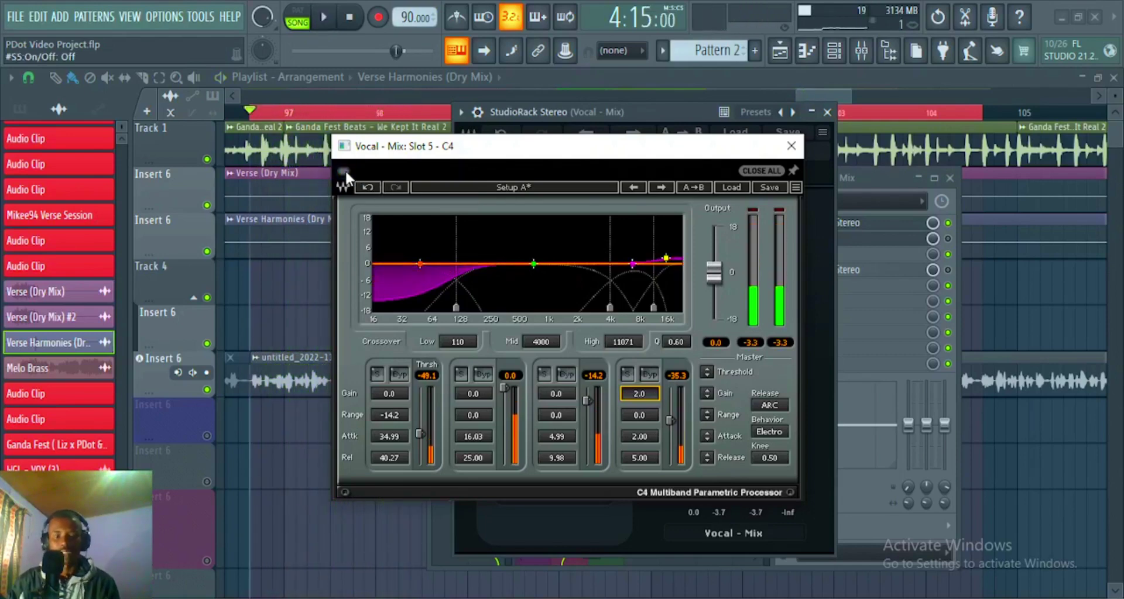
pyautogui.press('space')
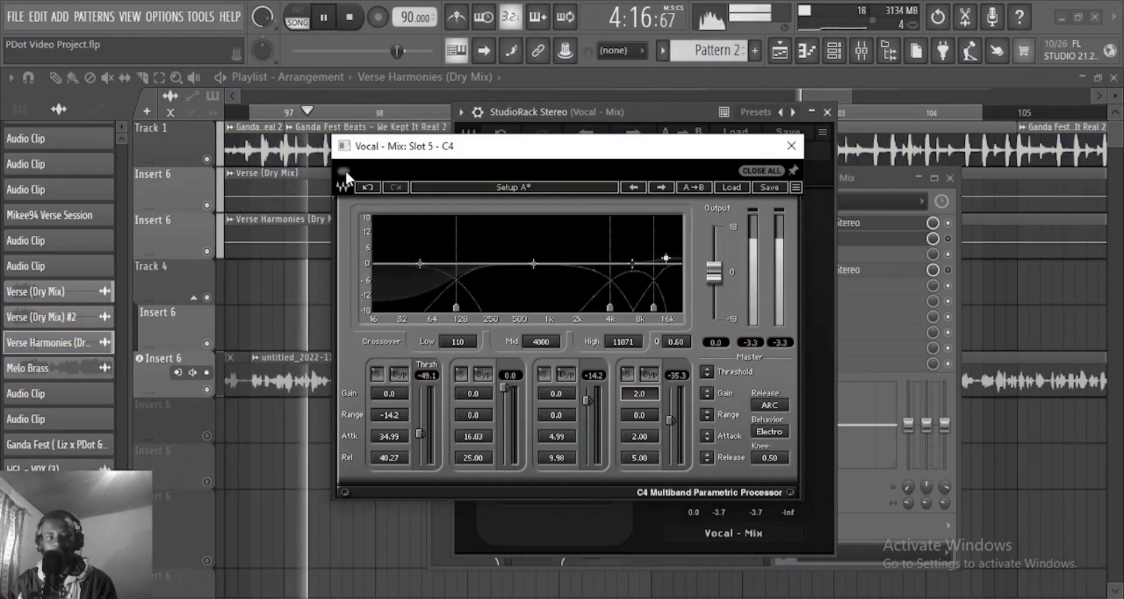
pyautogui.press('space')
pyautogui.click(345, 170)
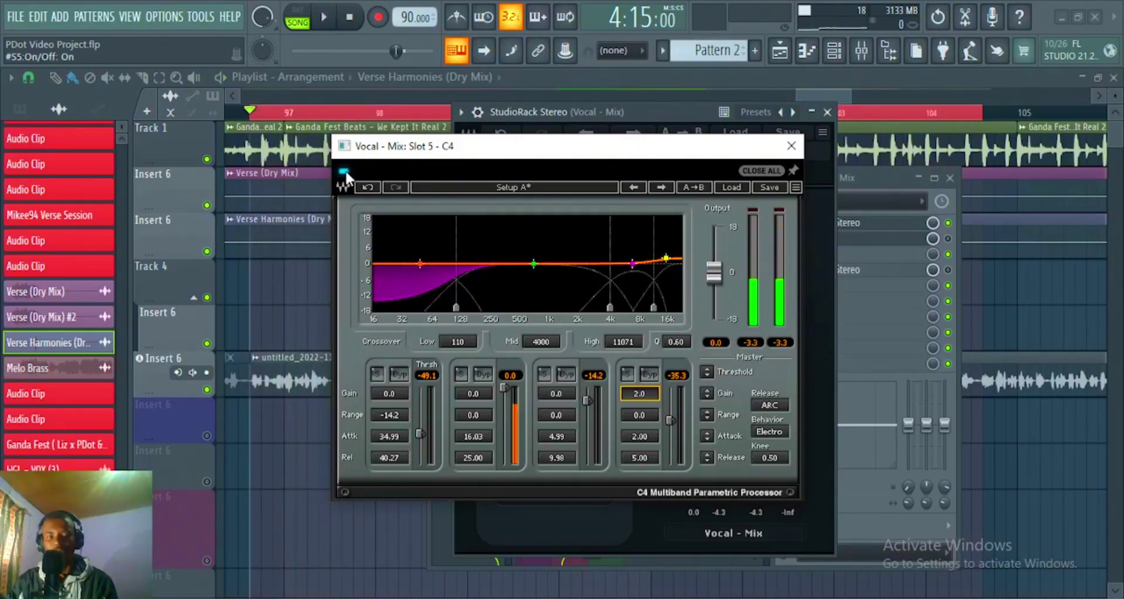
pyautogui.press('space')
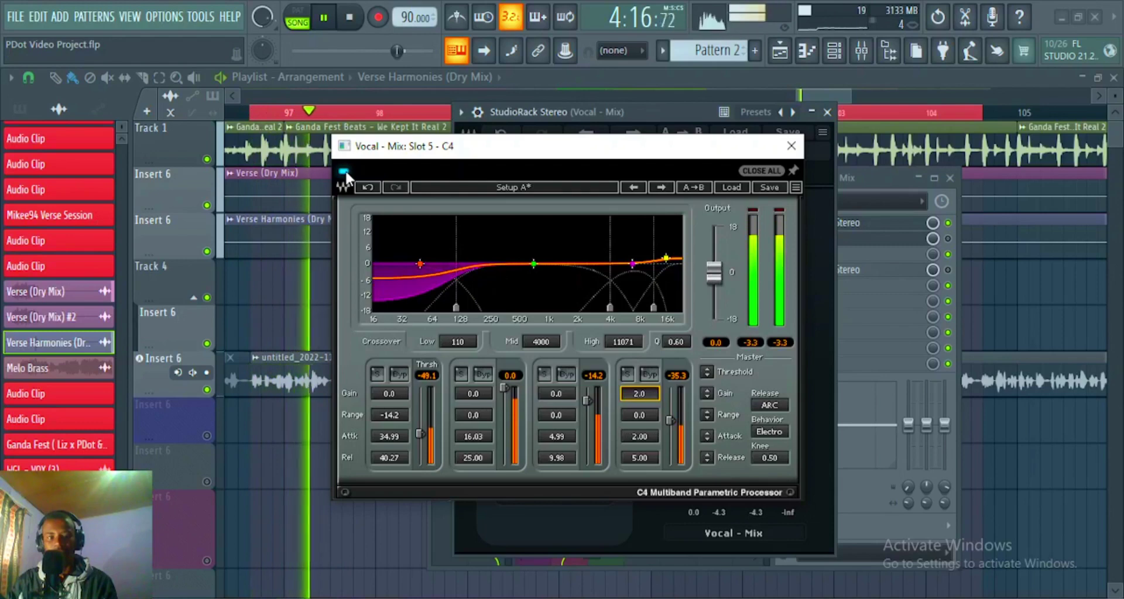
pyautogui.press('space')
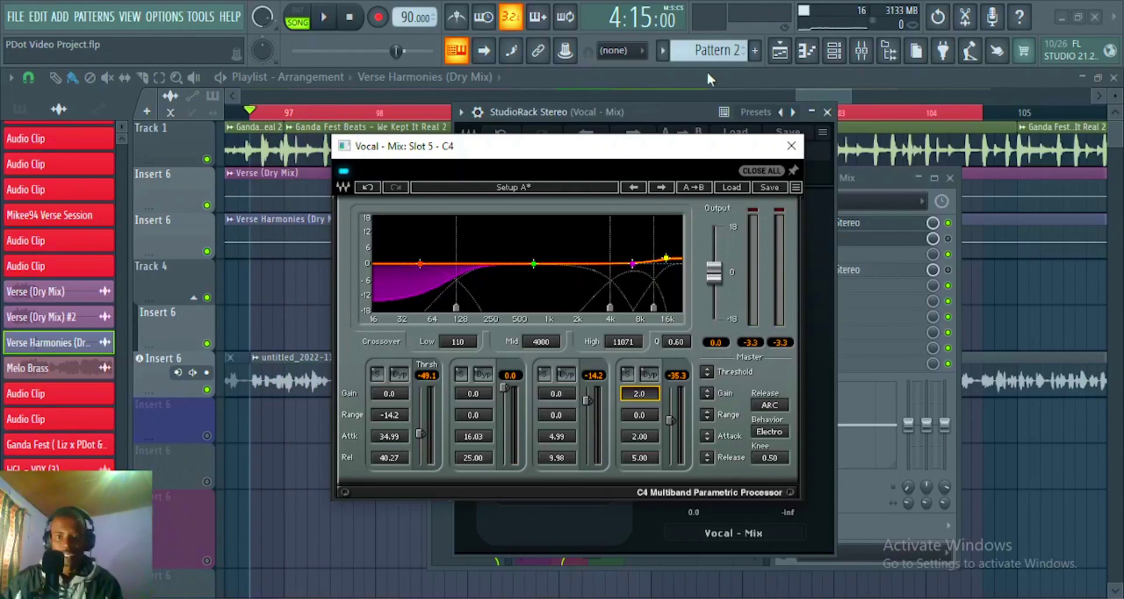
pyautogui.click(791, 147)
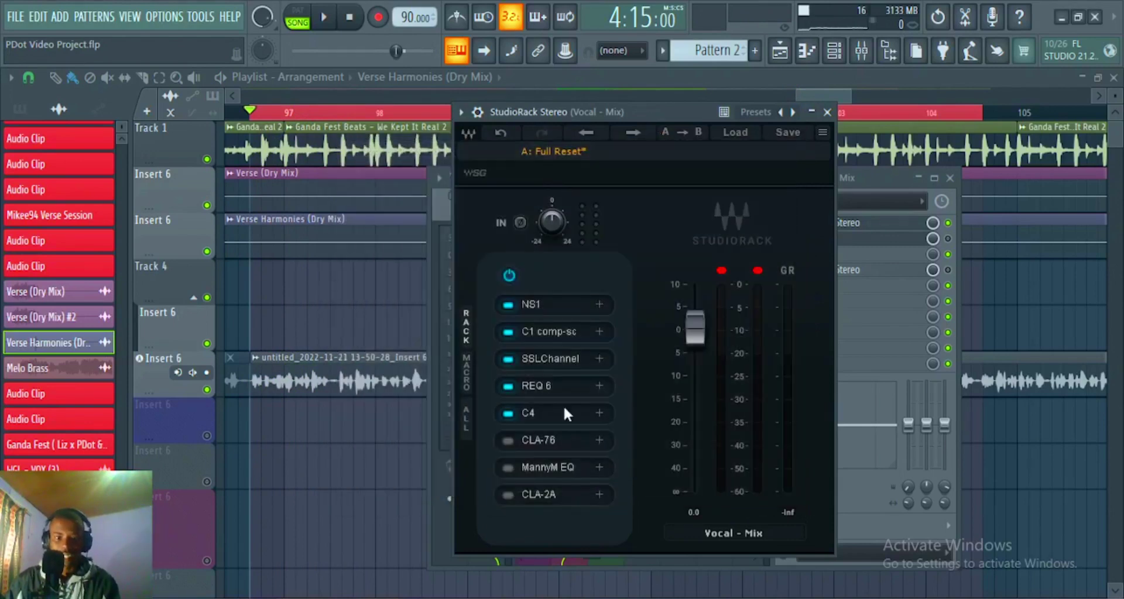
# - Switch on CLA-76 with the Start Me Up preset and check its input, output, attack and release
pyautogui.click(550, 442)
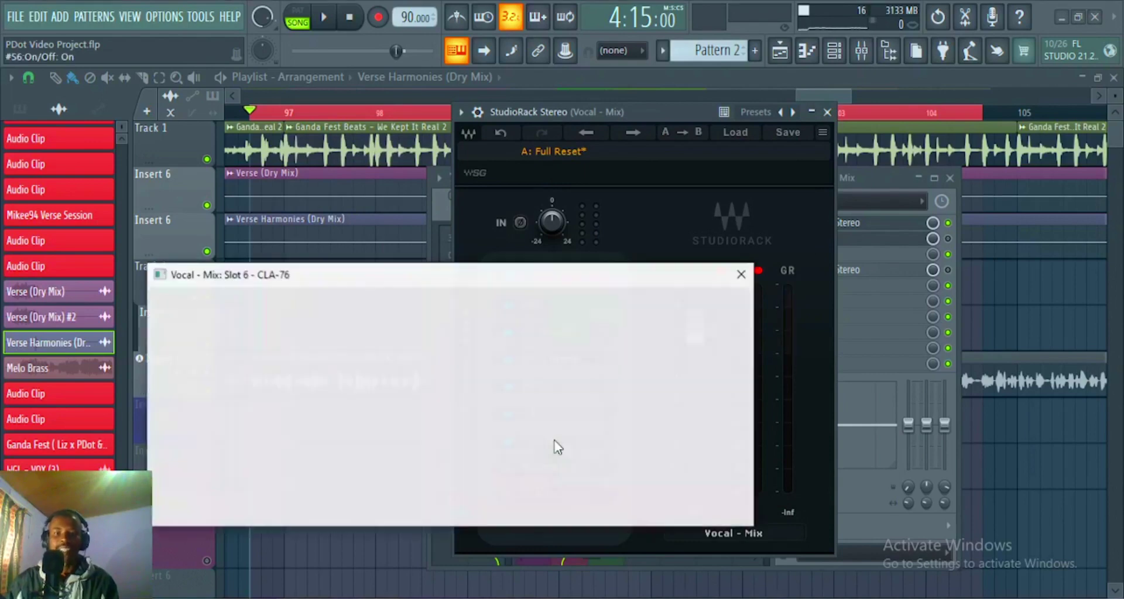
pyautogui.moveTo(401, 279); pyautogui.dragTo(473, 278)
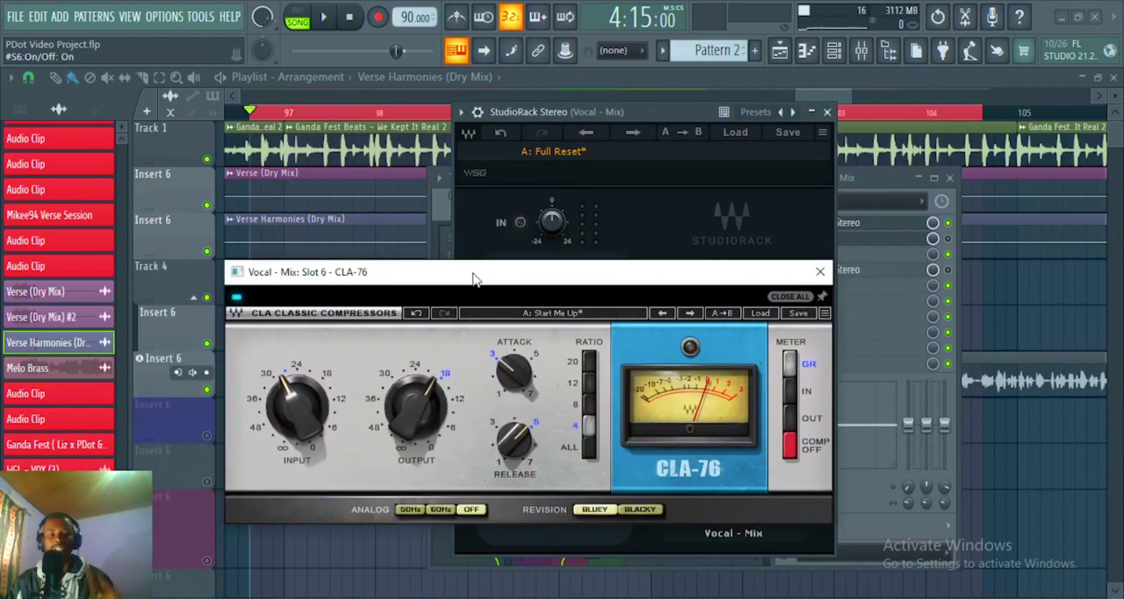
pyautogui.click(300, 409)
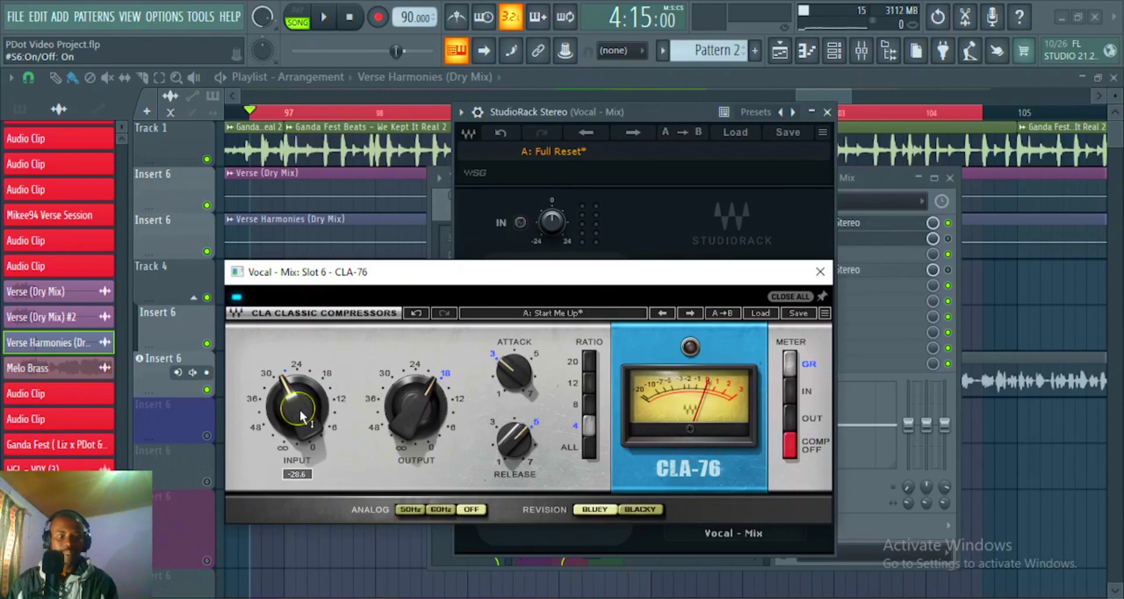
pyautogui.click(422, 421)
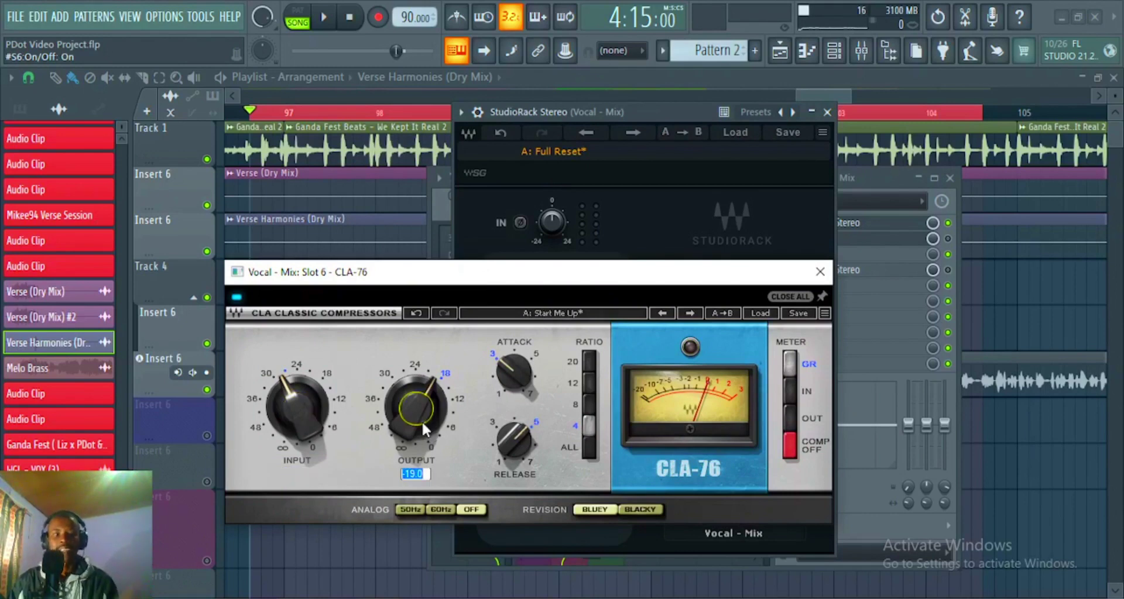
pyautogui.click(500, 374)
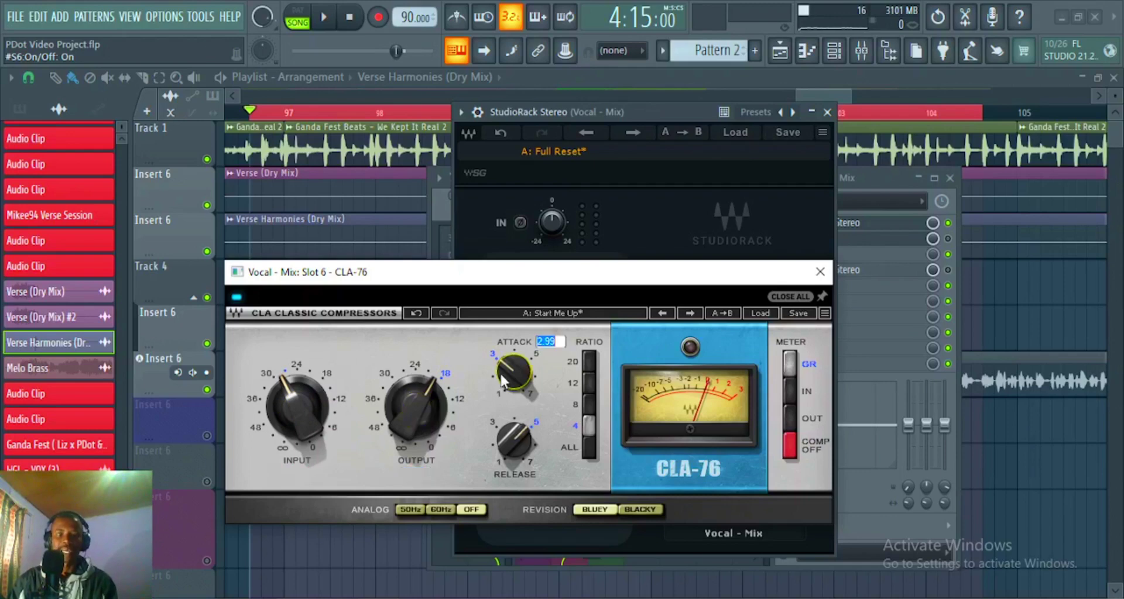
pyautogui.click(521, 436)
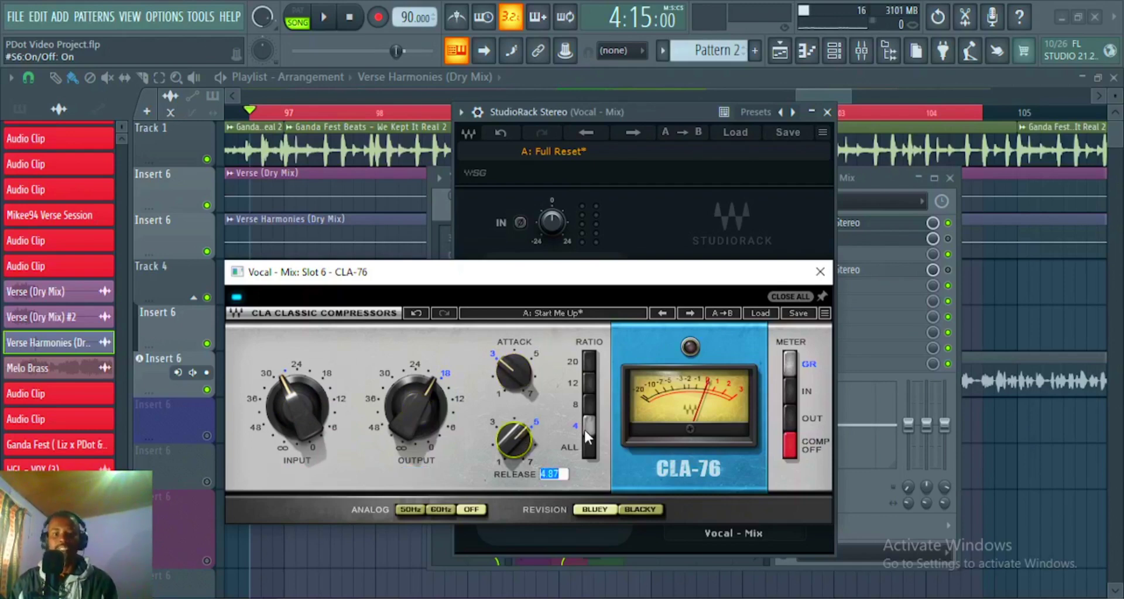
pyautogui.click(509, 275)
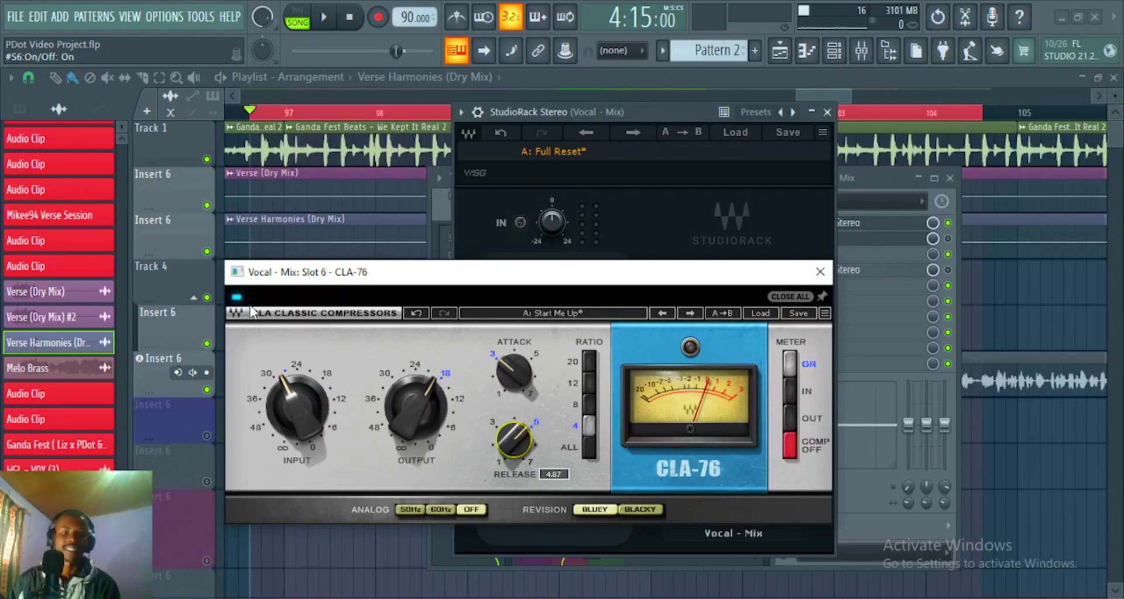
# - Audition the vocal with CLA-76 bypassed and engaged, leave it on, and close its window
pyautogui.press('space')
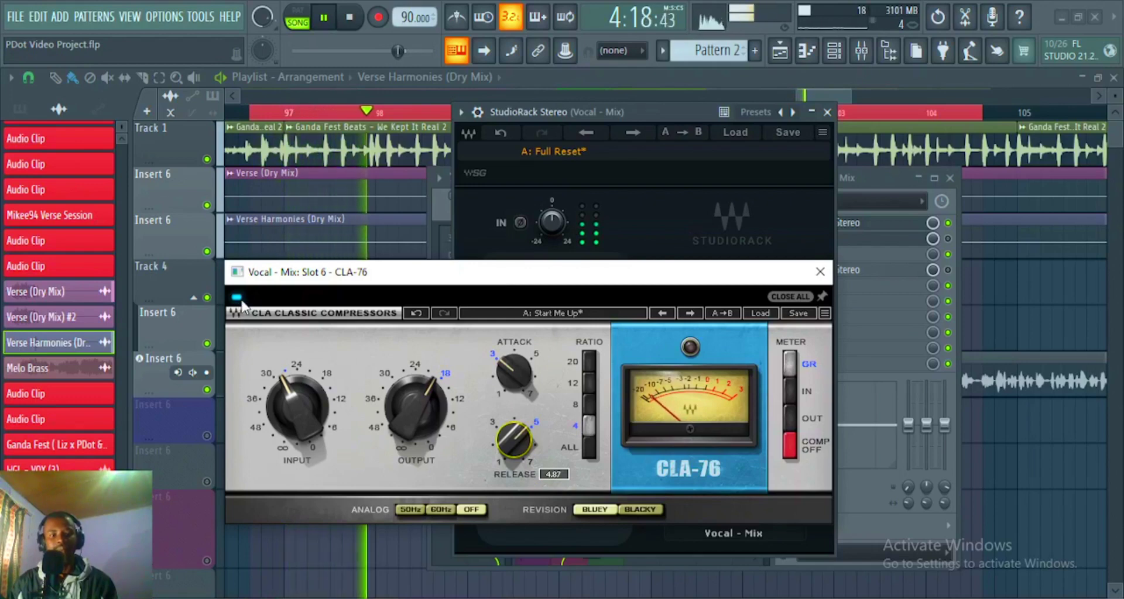
pyautogui.press('space')
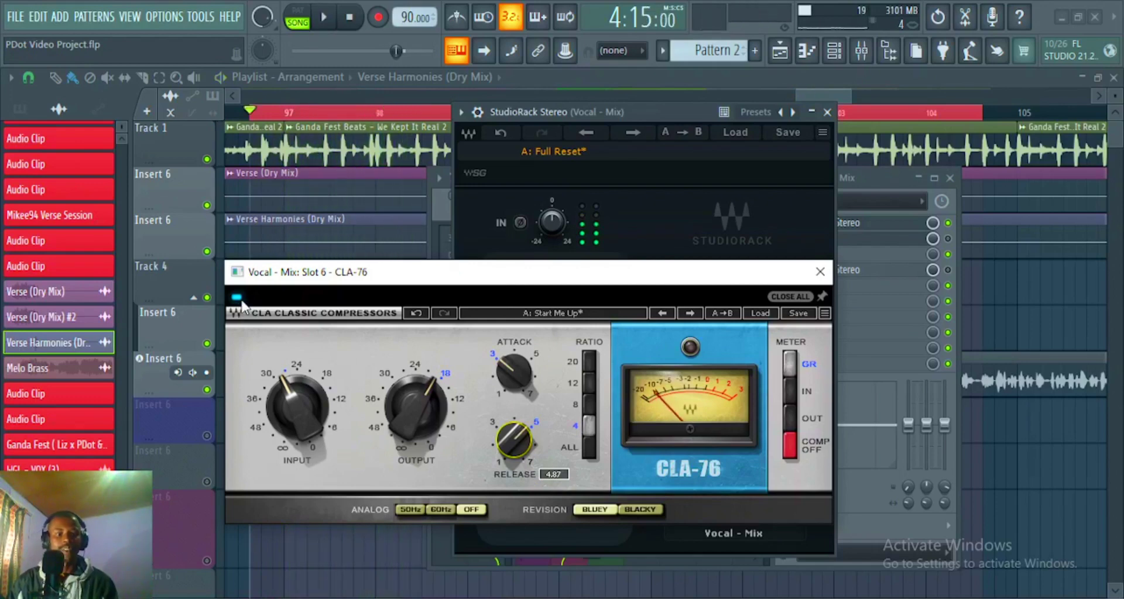
pyautogui.press('space')
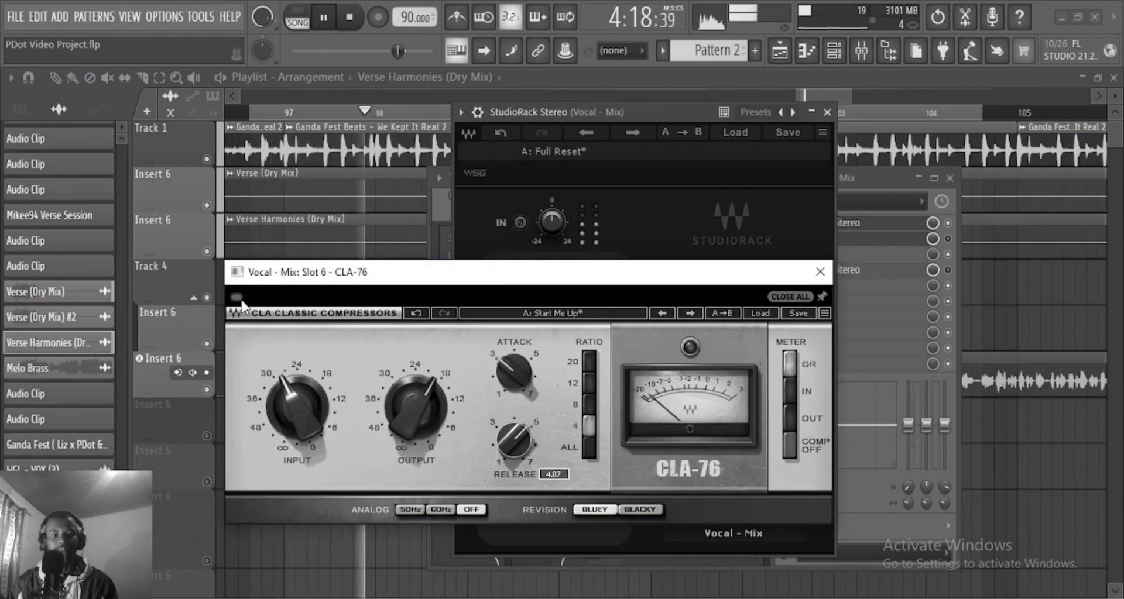
pyautogui.press('space')
pyautogui.click(240, 299)
pyautogui.press('space')
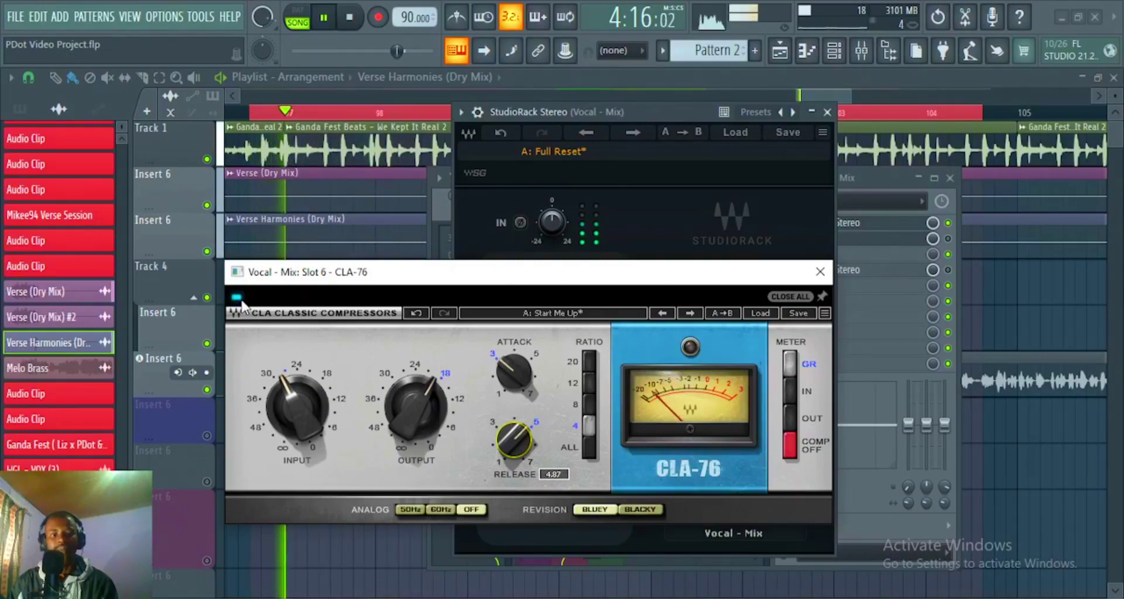
pyautogui.press('space')
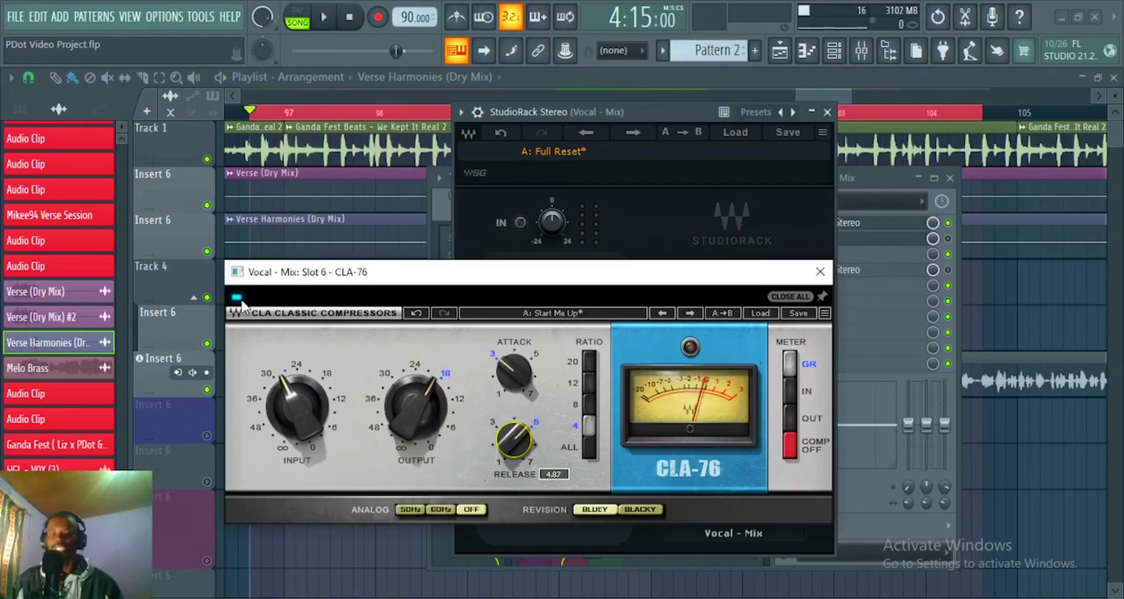
pyautogui.click(821, 272)
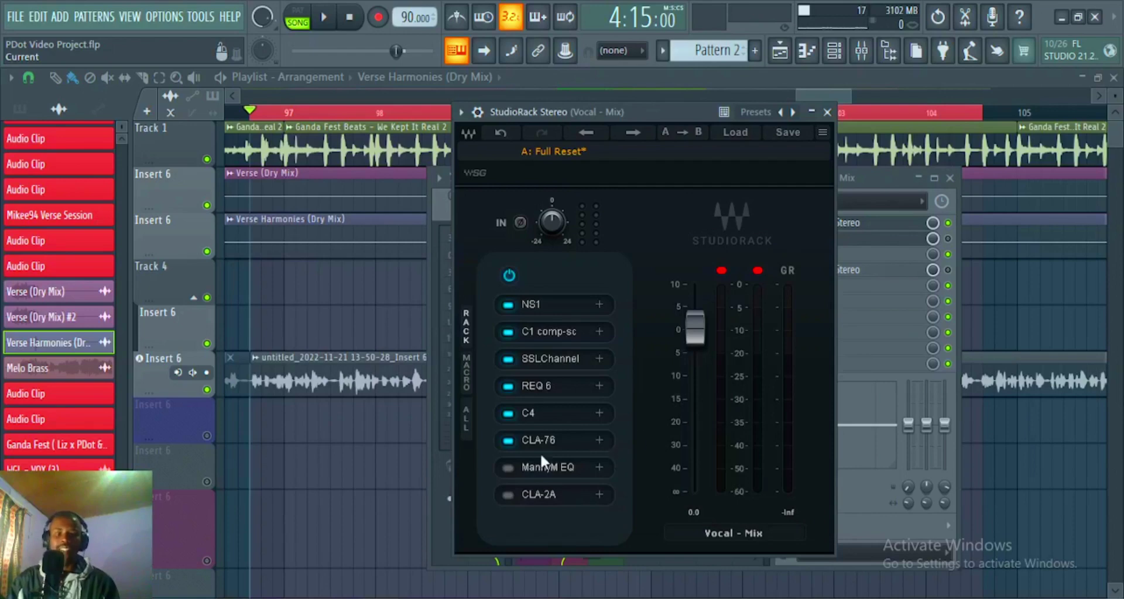
# - Switch on MannyM EQ with the Full Reset preset and check its band gains, frequencies, HP and 18k LP
pyautogui.click(507, 466)
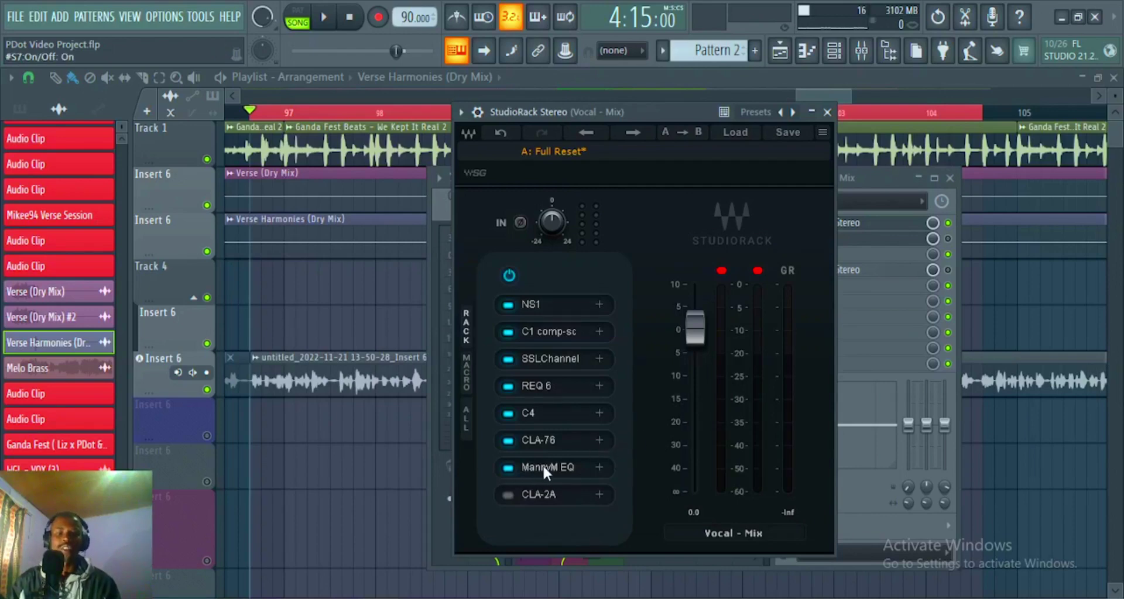
pyautogui.click(543, 466)
pyautogui.moveTo(312, 180); pyautogui.dragTo(401, 123)
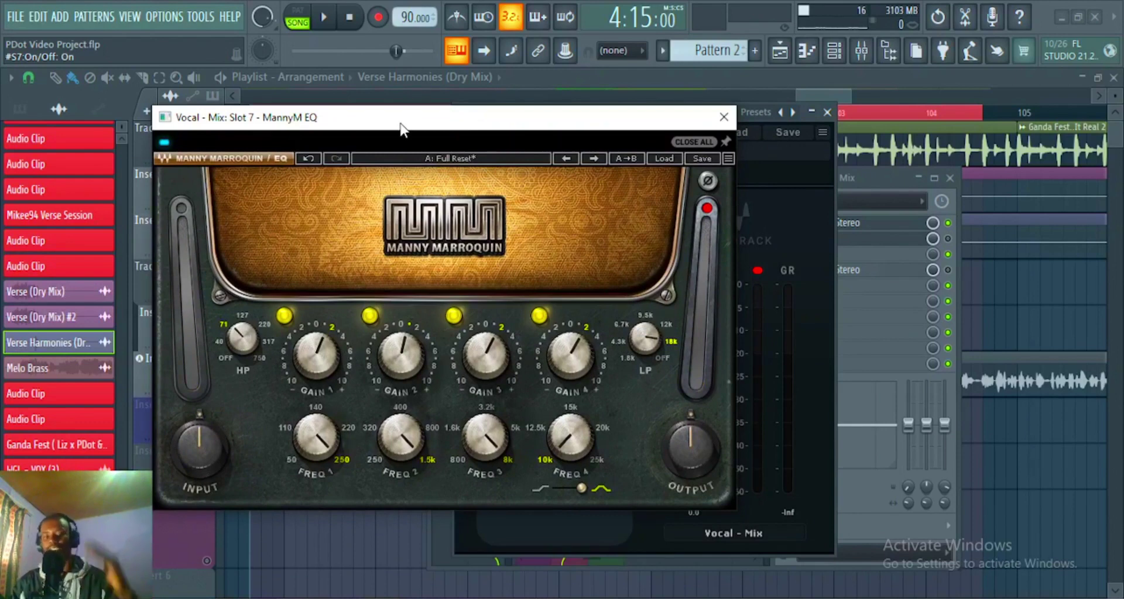
pyautogui.click(559, 433)
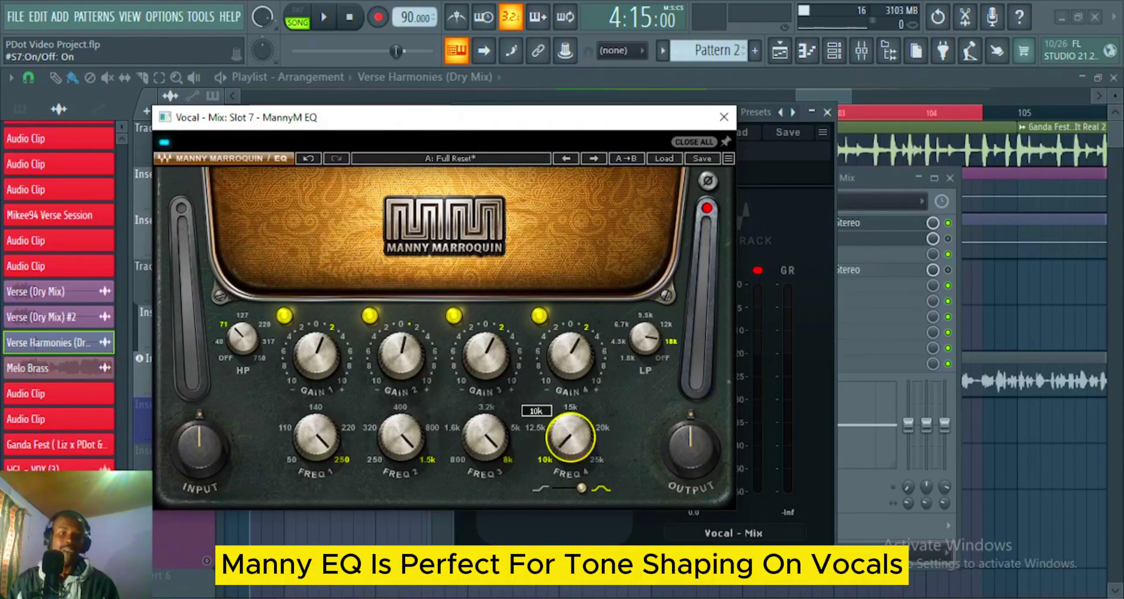
pyautogui.click(567, 359)
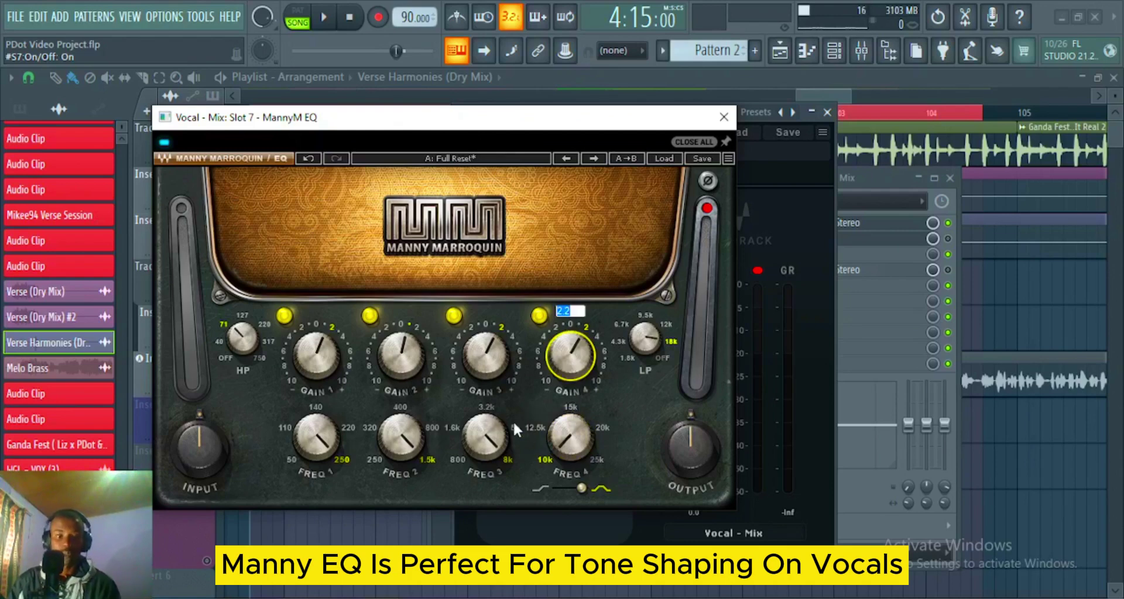
pyautogui.click(480, 364)
pyautogui.click(400, 442)
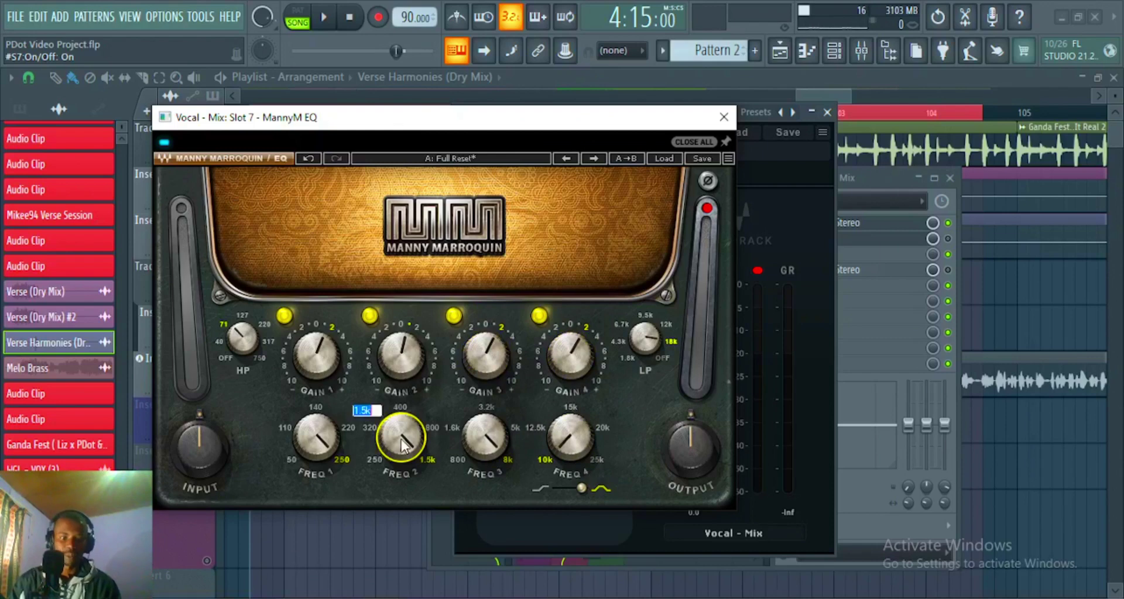
pyautogui.click(403, 366)
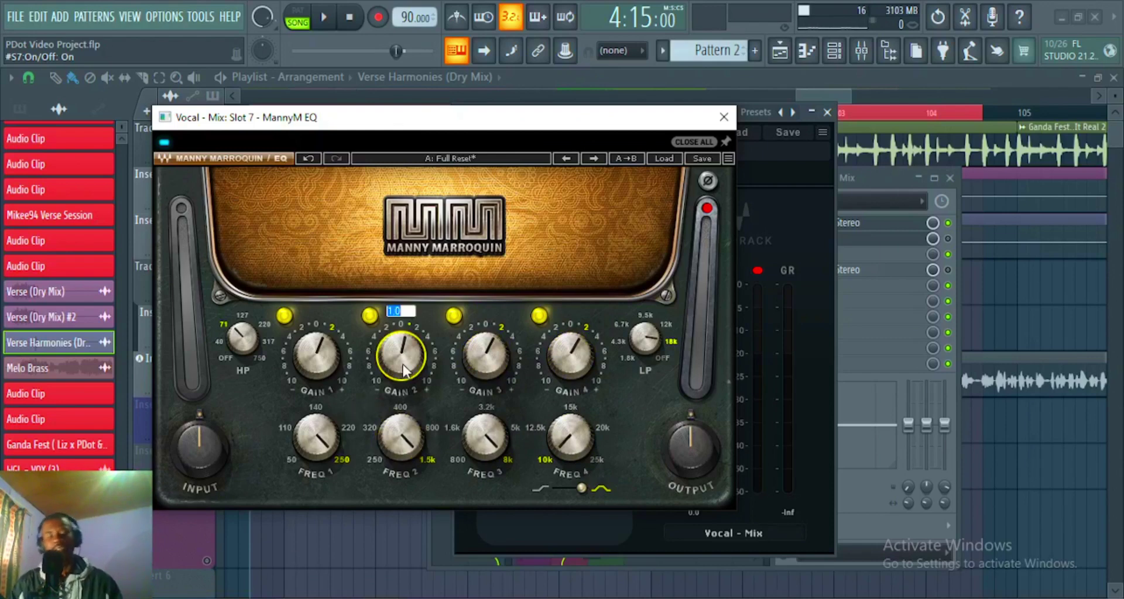
pyautogui.click(330, 433)
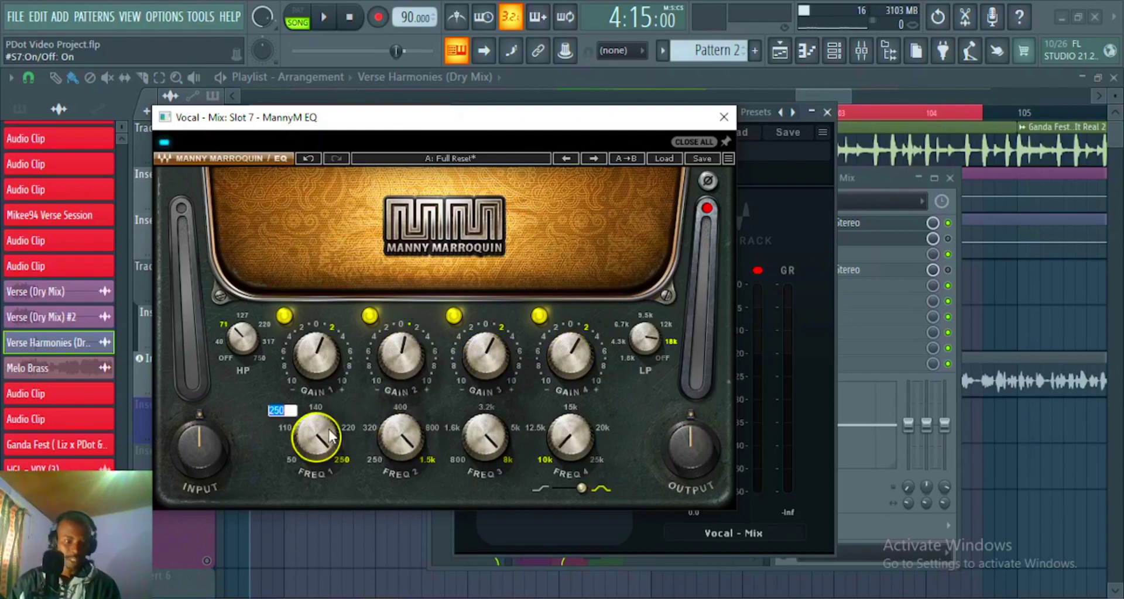
pyautogui.click(320, 372)
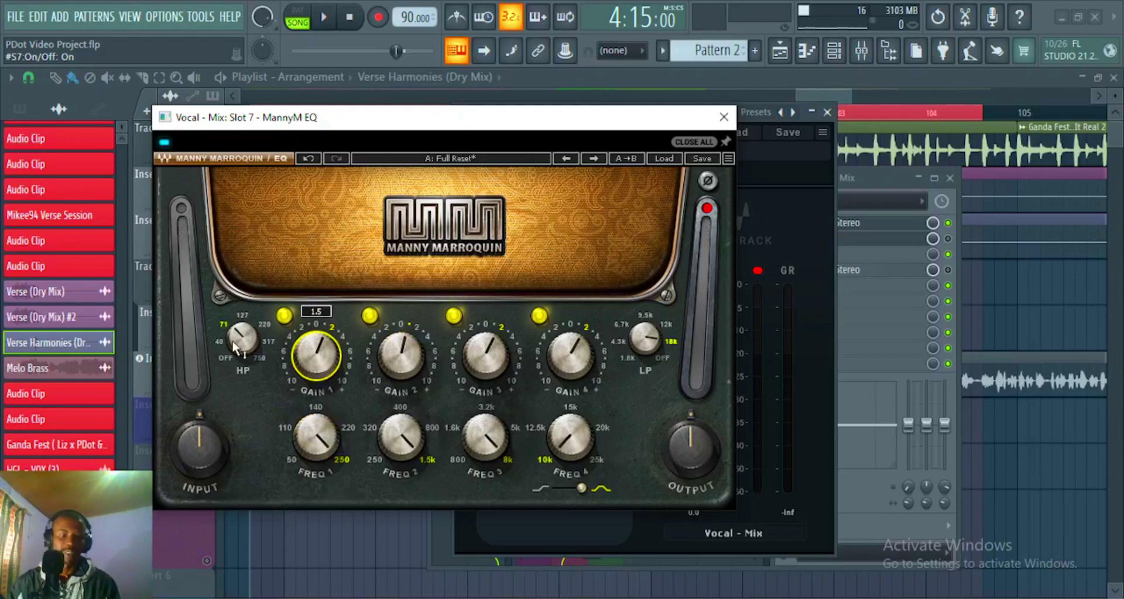
pyautogui.click(238, 348)
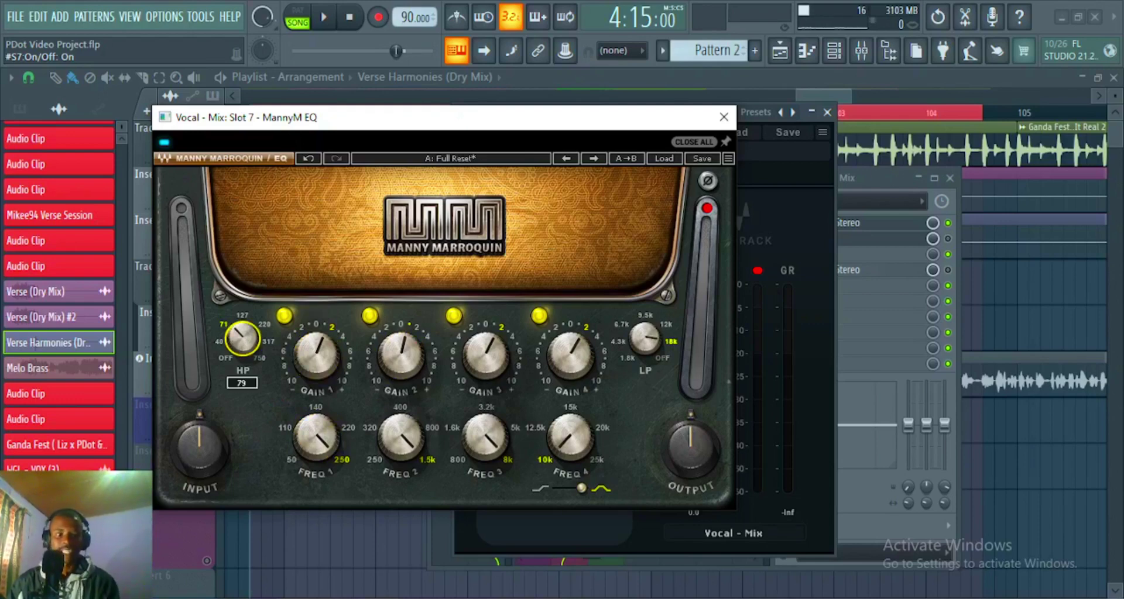
pyautogui.click(650, 351)
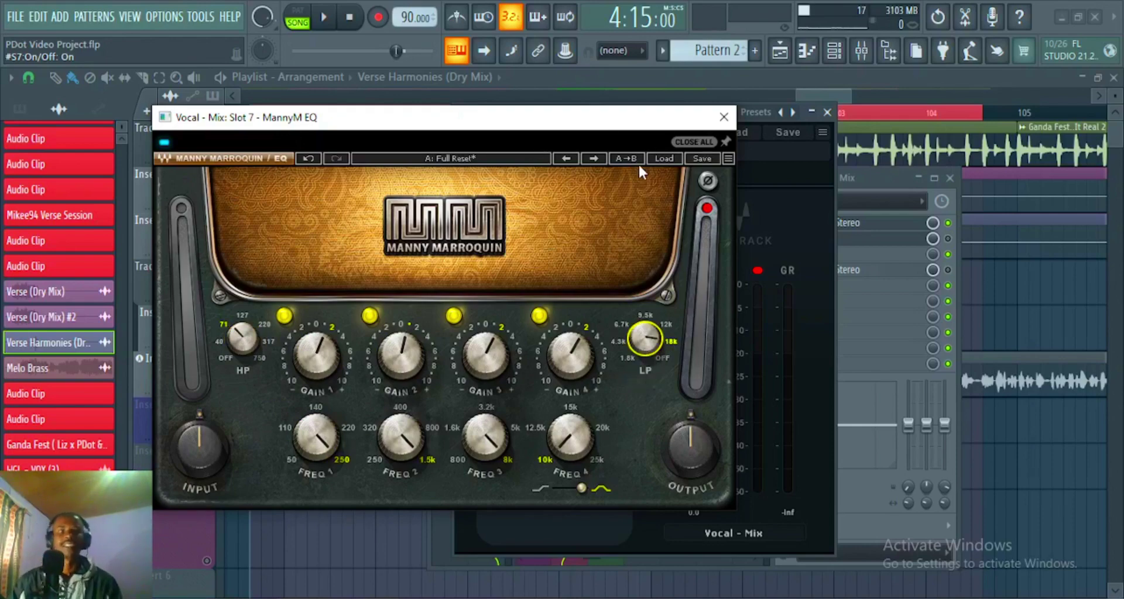
# - Play the section to hear the EQ'd vocals, then close the MannyM EQ
pyautogui.moveTo(374, 129); pyautogui.dragTo(546, 132)
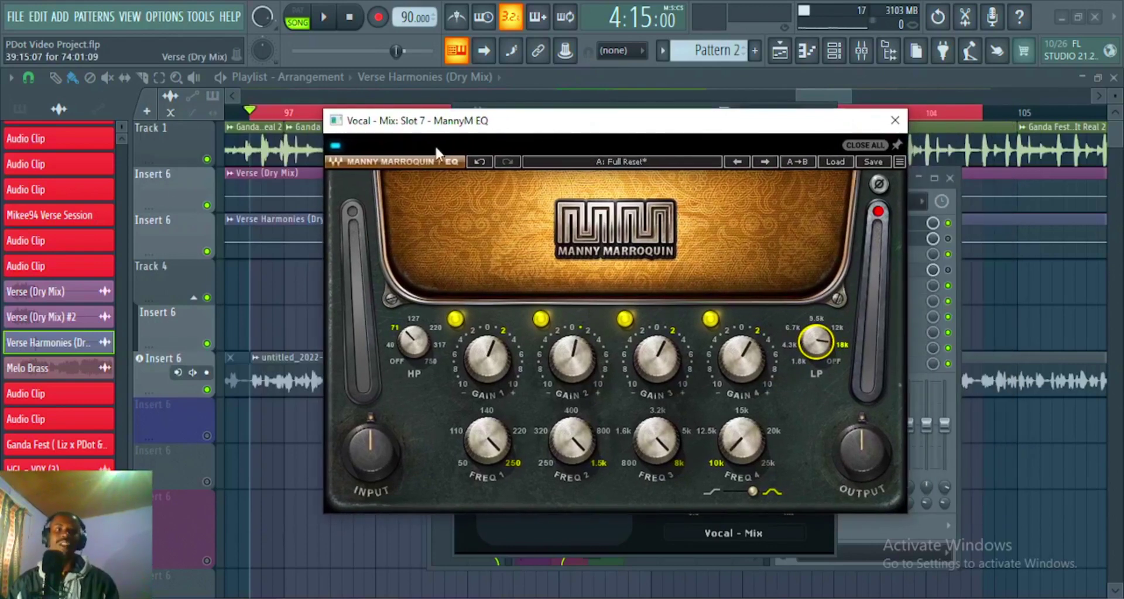
pyautogui.press('space')
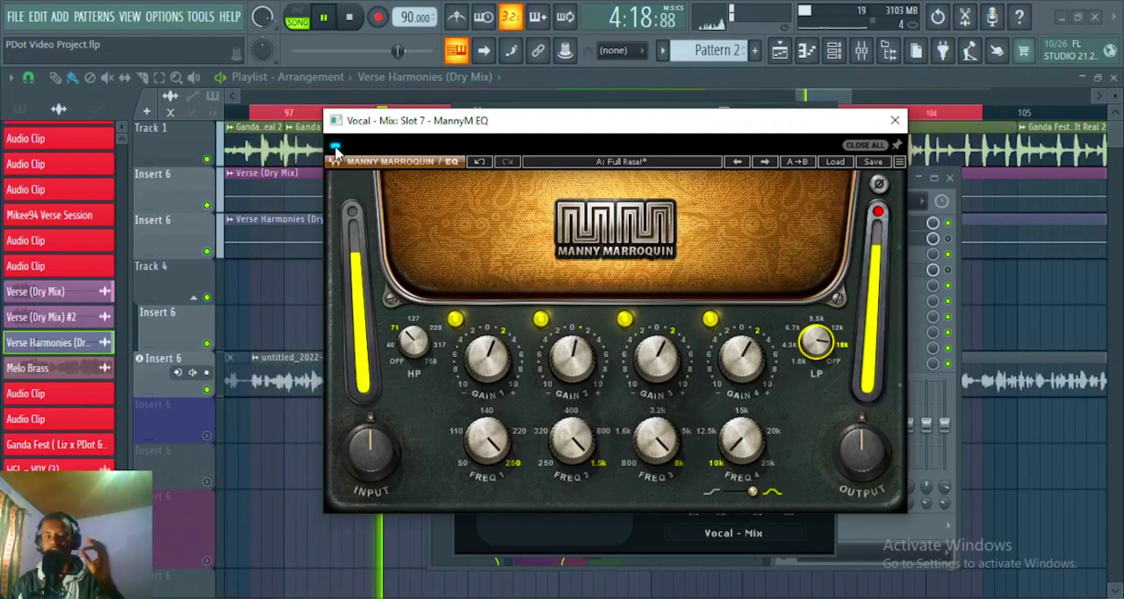
pyautogui.press('space')
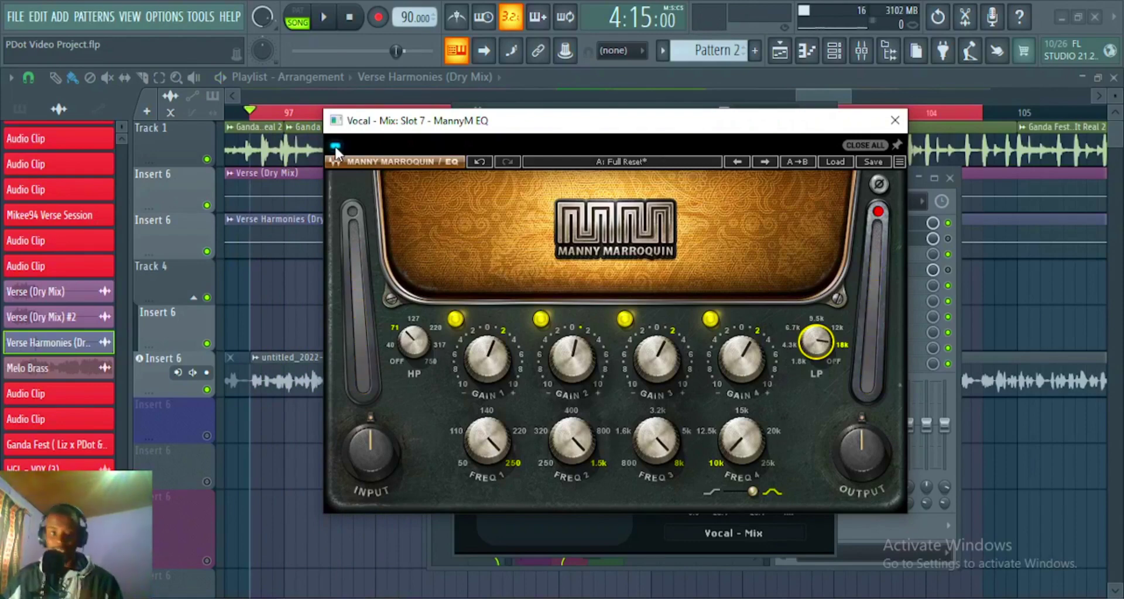
pyautogui.click(894, 121)
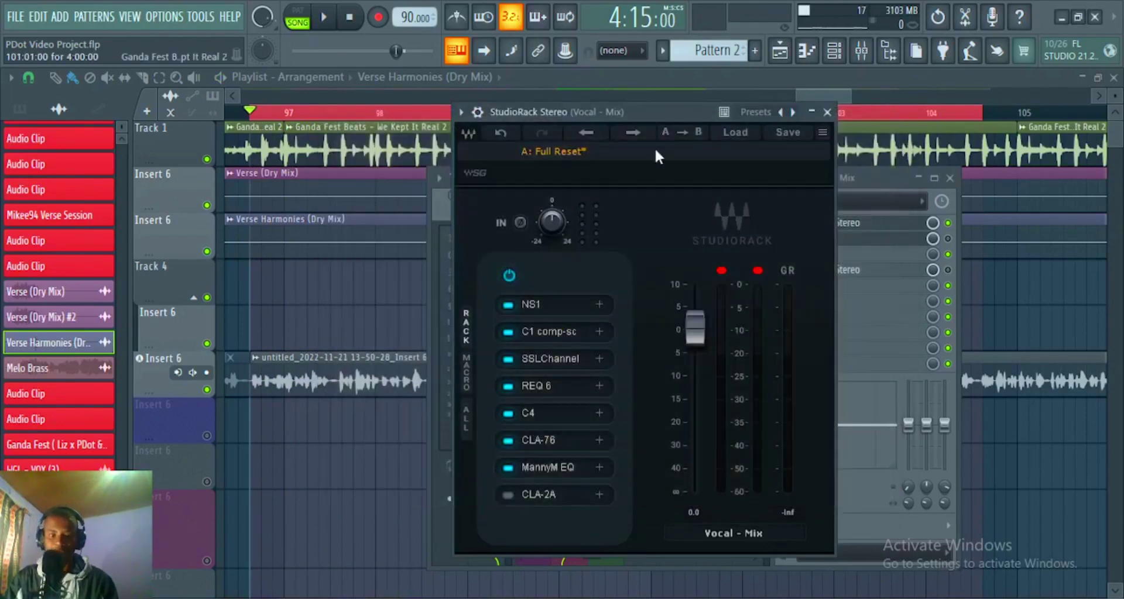
# - Switch on the CLA-2A and check its Peak Reduction 50, Gain 38 and HiFreq settings
pyautogui.moveTo(655, 118); pyautogui.dragTo(682, 110)
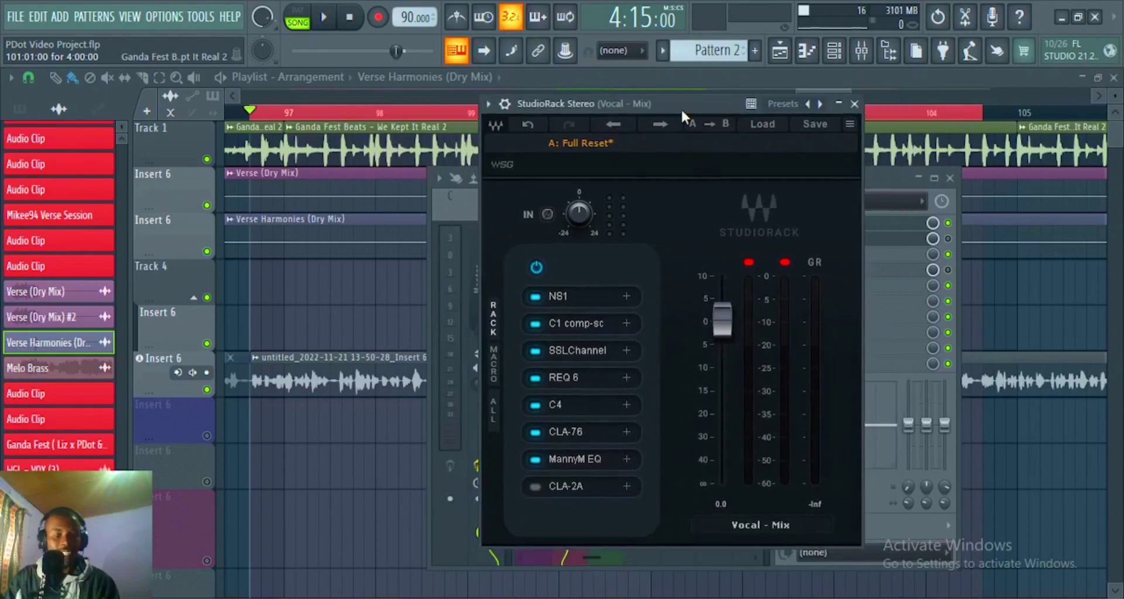
pyautogui.click(533, 487)
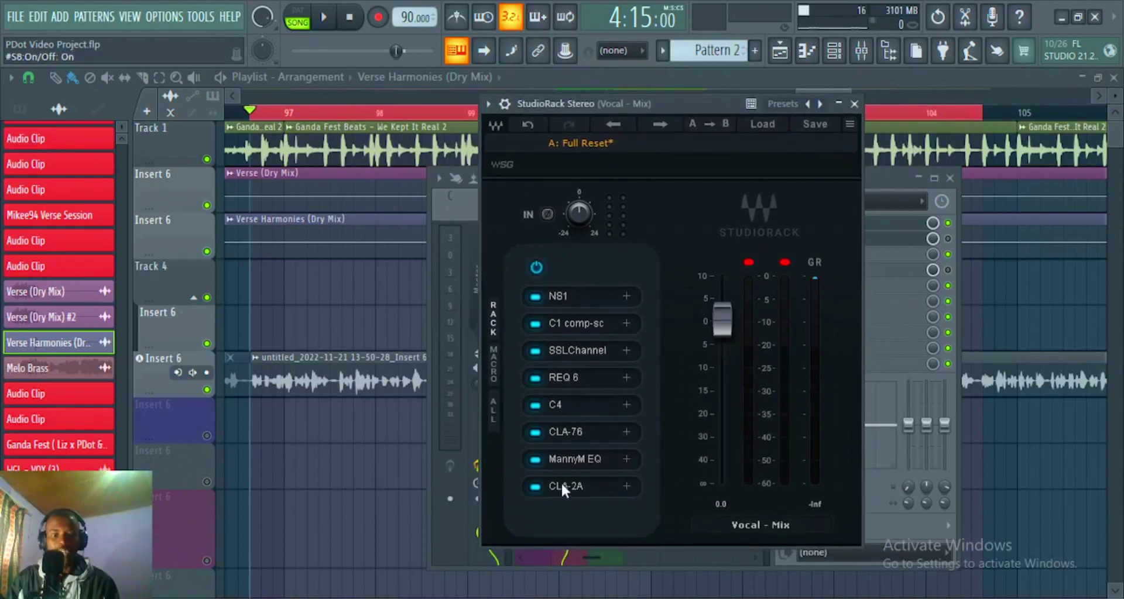
pyautogui.click(560, 483)
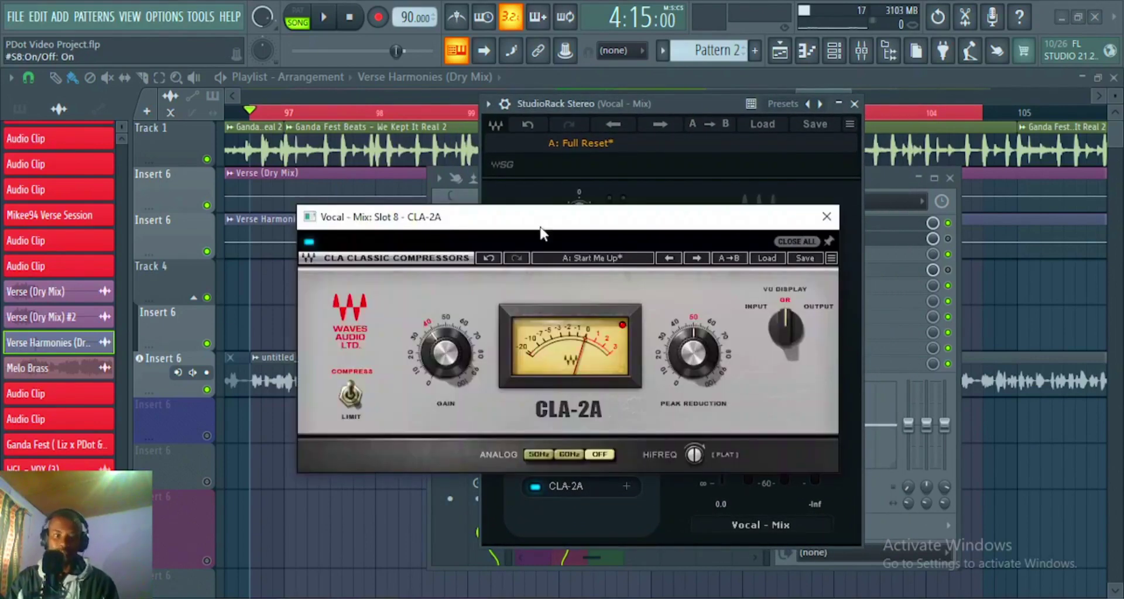
pyautogui.click(694, 353)
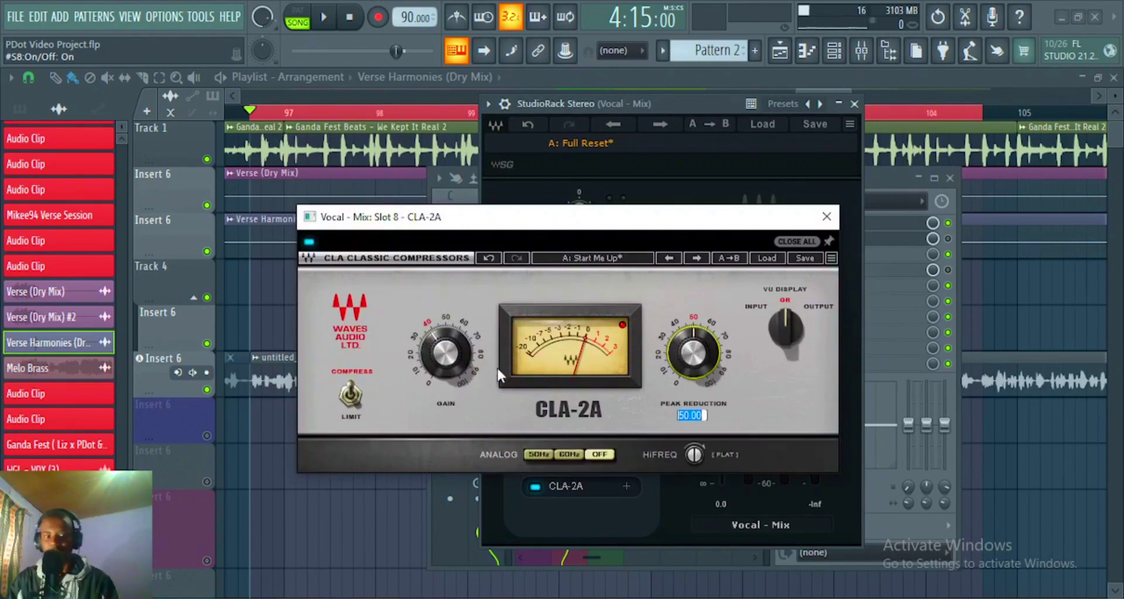
pyautogui.click(452, 359)
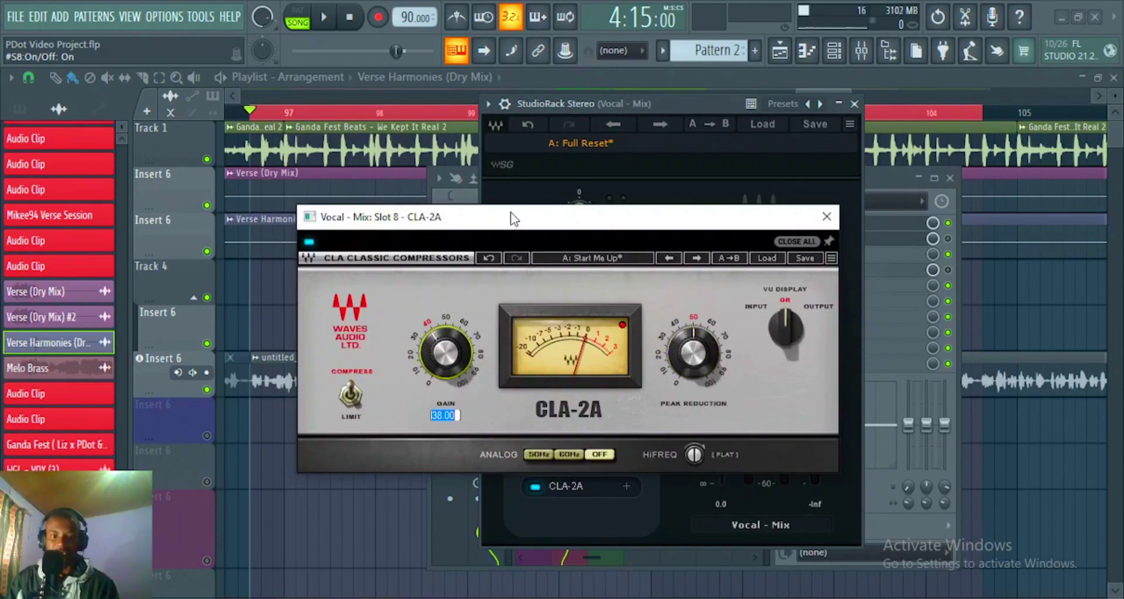
pyautogui.click(695, 457)
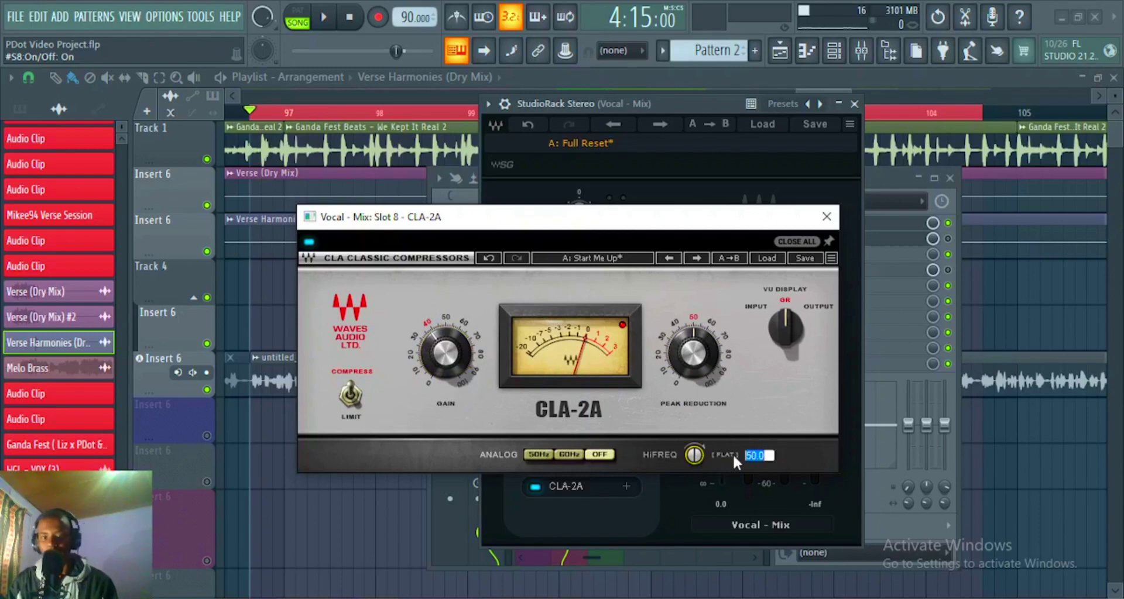
pyautogui.click(607, 459)
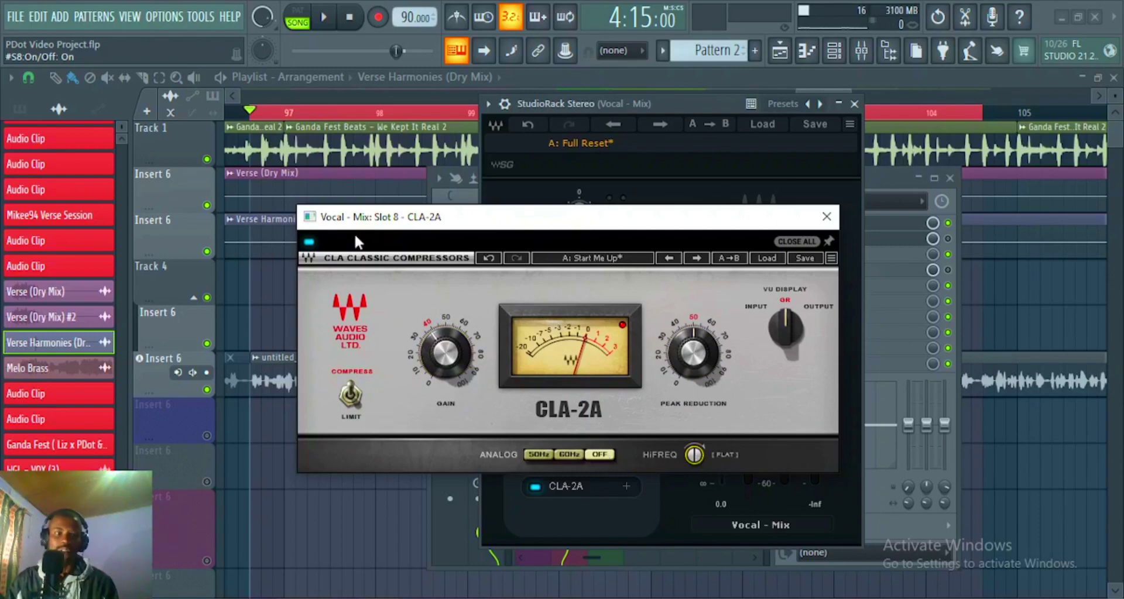
# - Compare the vocals with CLA-2A bypassed and engaged, leaving it on and closing its window
pyautogui.click(308, 243)
pyautogui.moveTo(481, 221); pyautogui.dragTo(581, 229)
pyautogui.press('space')
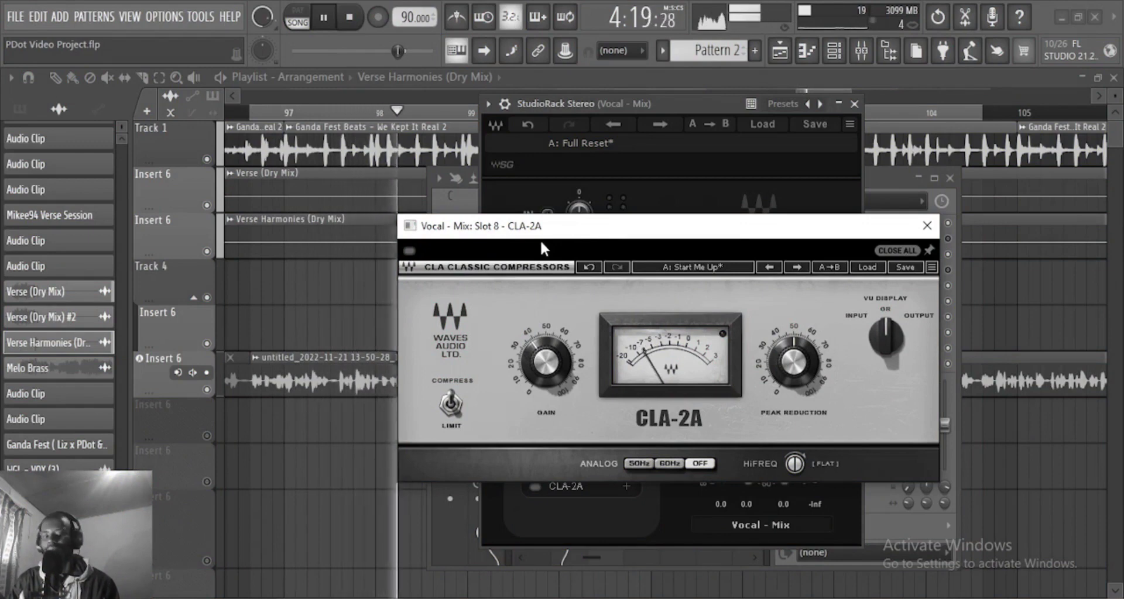
pyautogui.press('space')
pyautogui.click(410, 252)
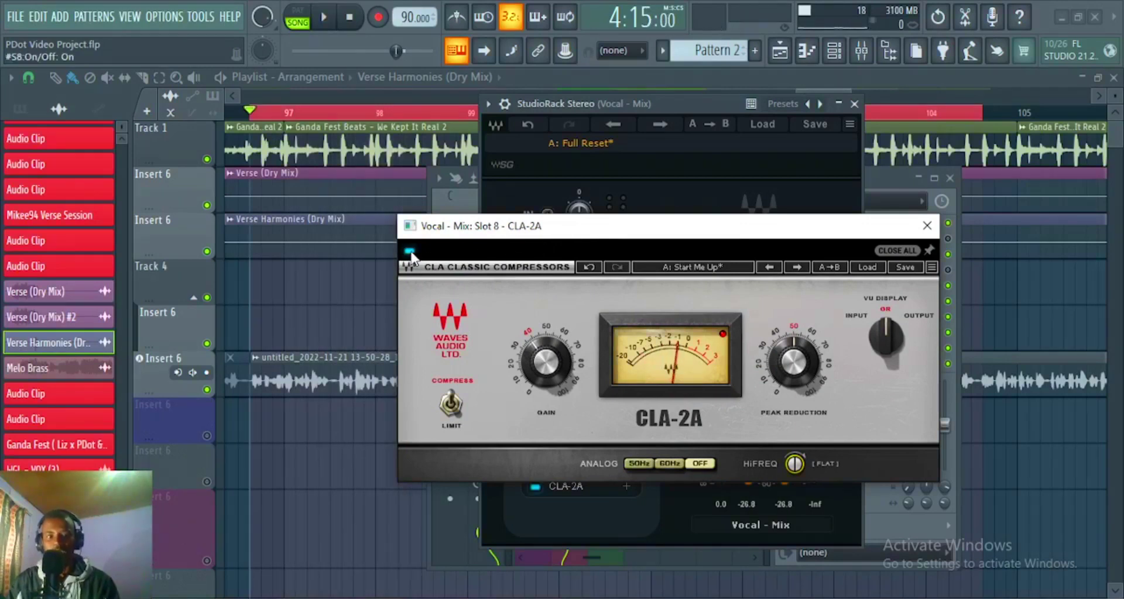
pyautogui.press('space')
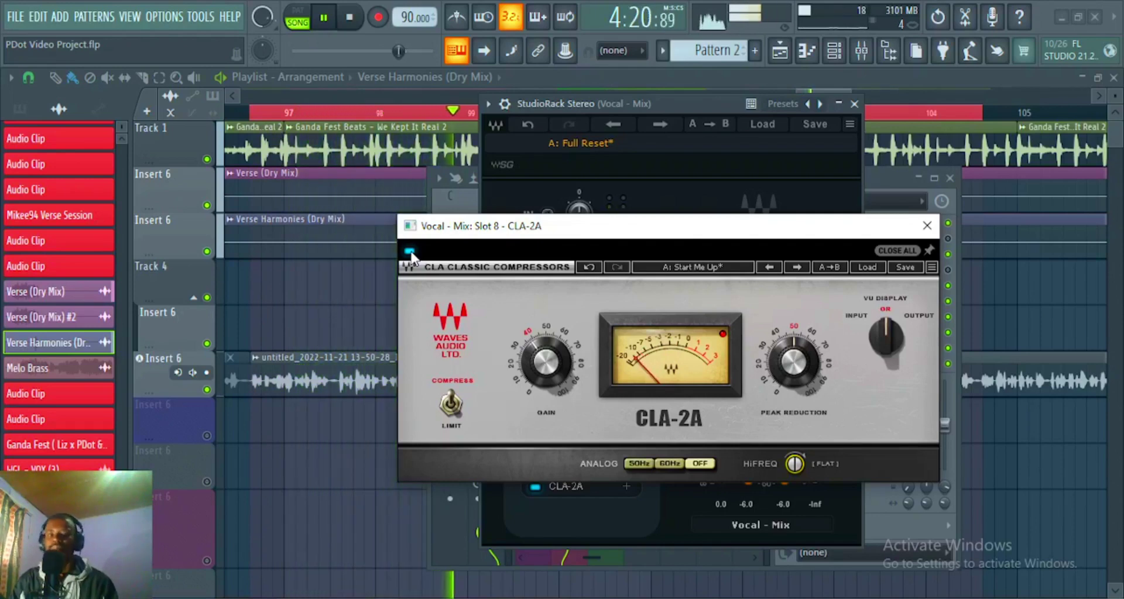
pyautogui.press('space')
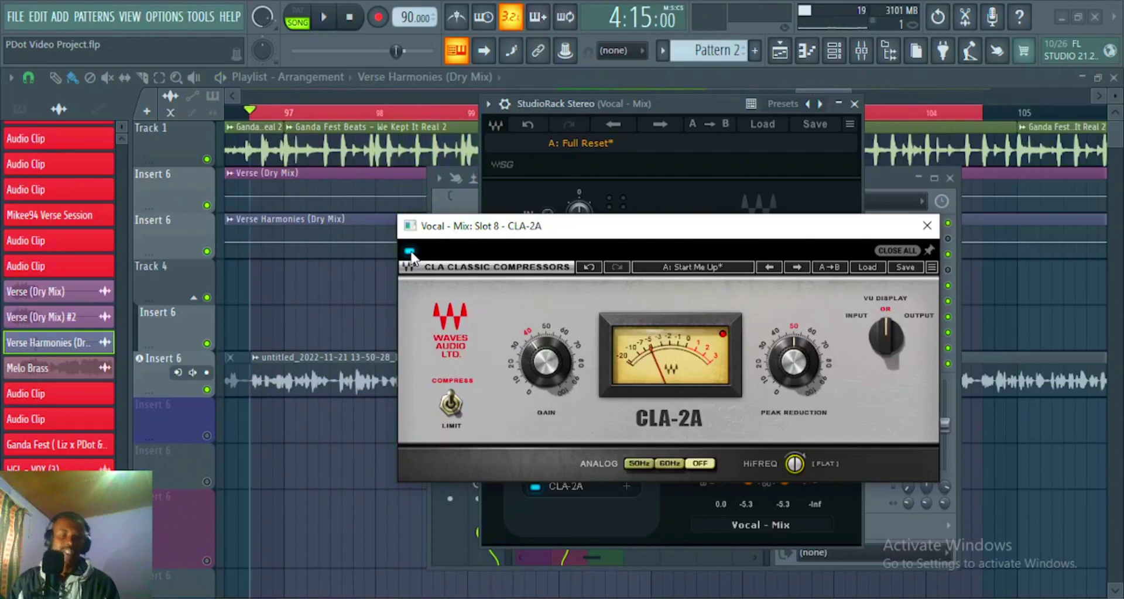
pyautogui.click(926, 233)
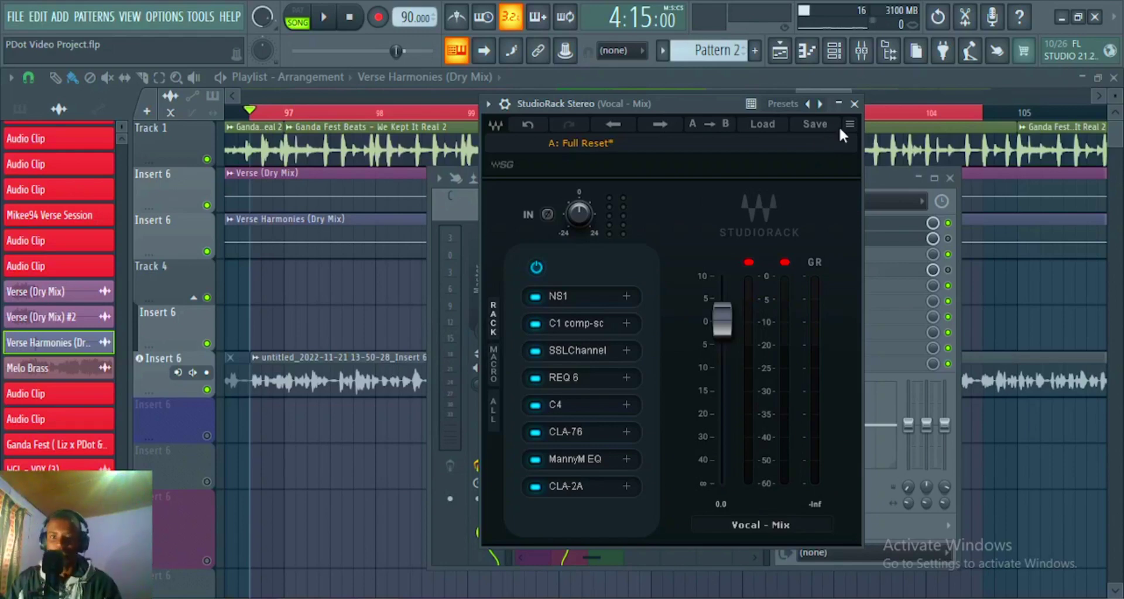
# - Open the Vocal - Mix Deesser and check its 5840 frequency and -28.8 threshold
pyautogui.click(854, 104)
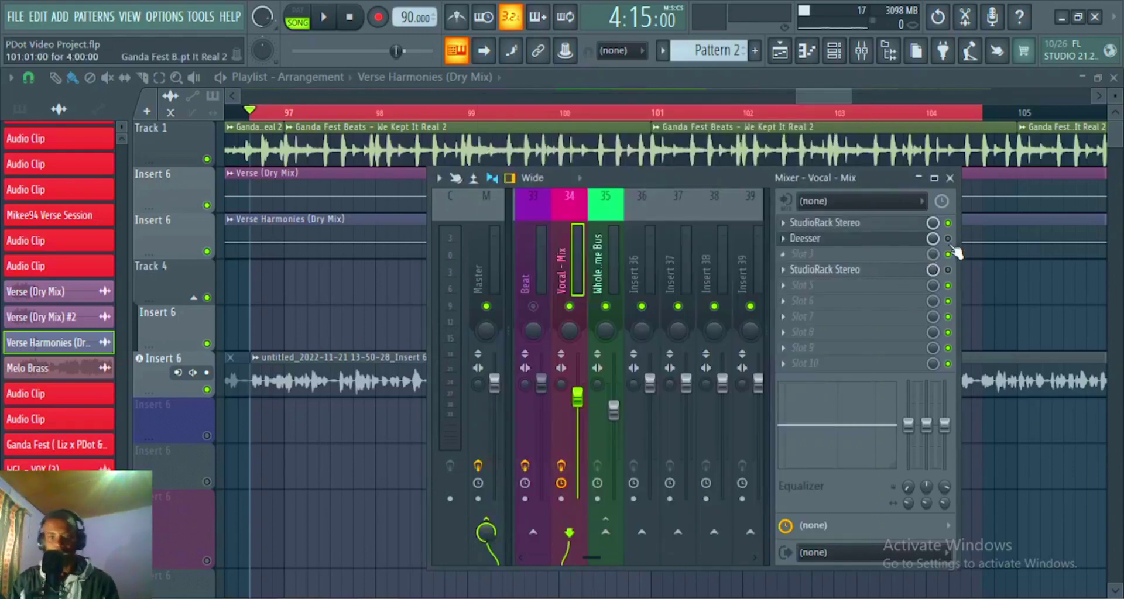
pyautogui.click(843, 238)
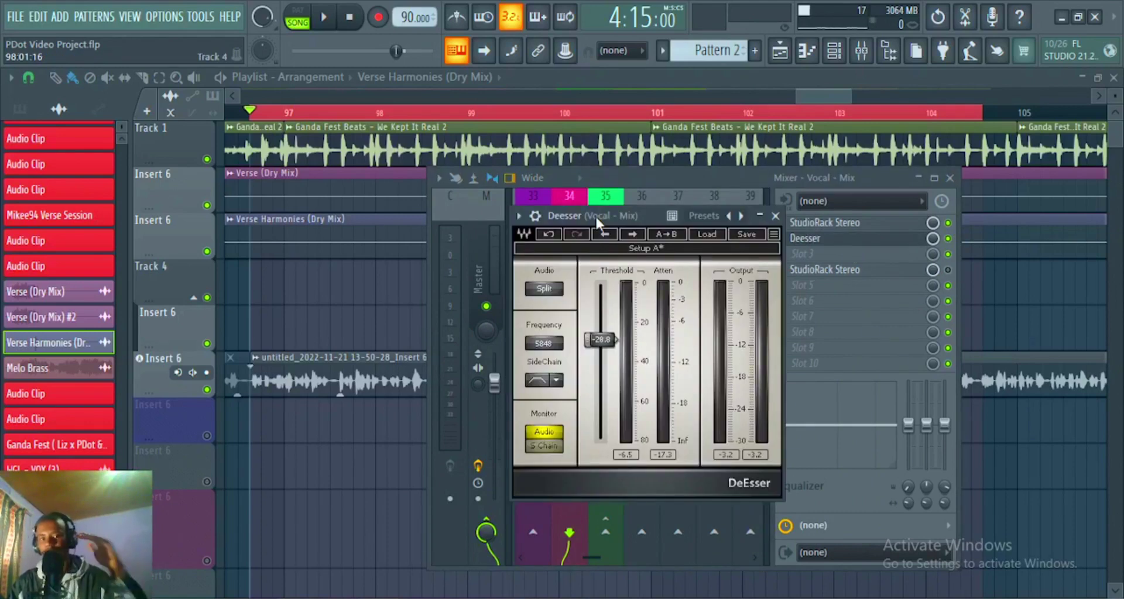
pyautogui.click(556, 346)
pyautogui.click(653, 225)
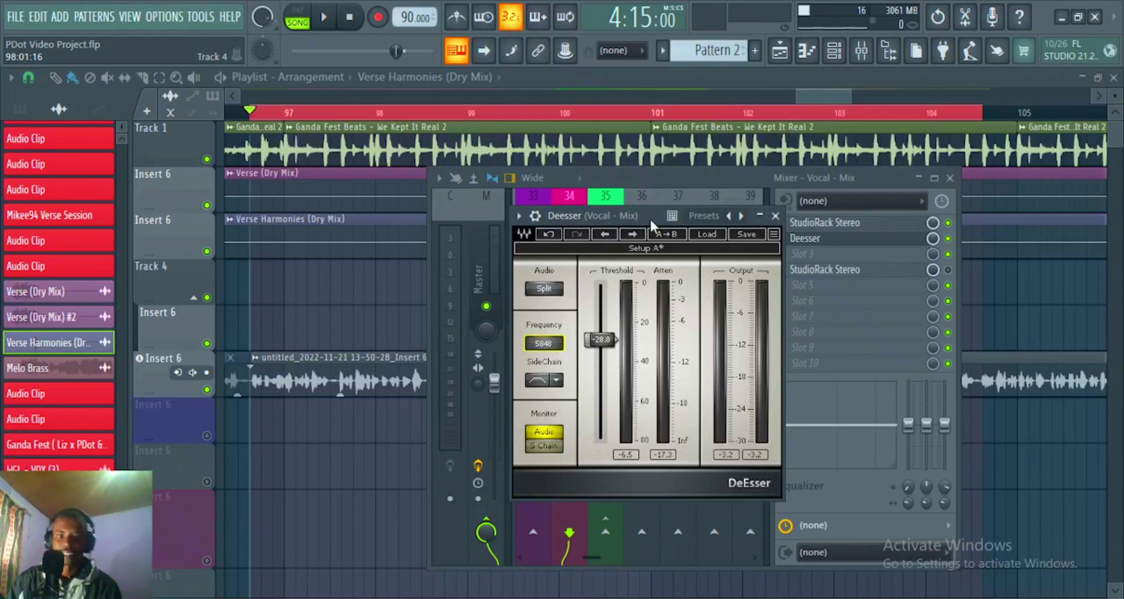
# - Play the section with the Deesser engaged and bypassed, leaving it switched on
pyautogui.press('space')
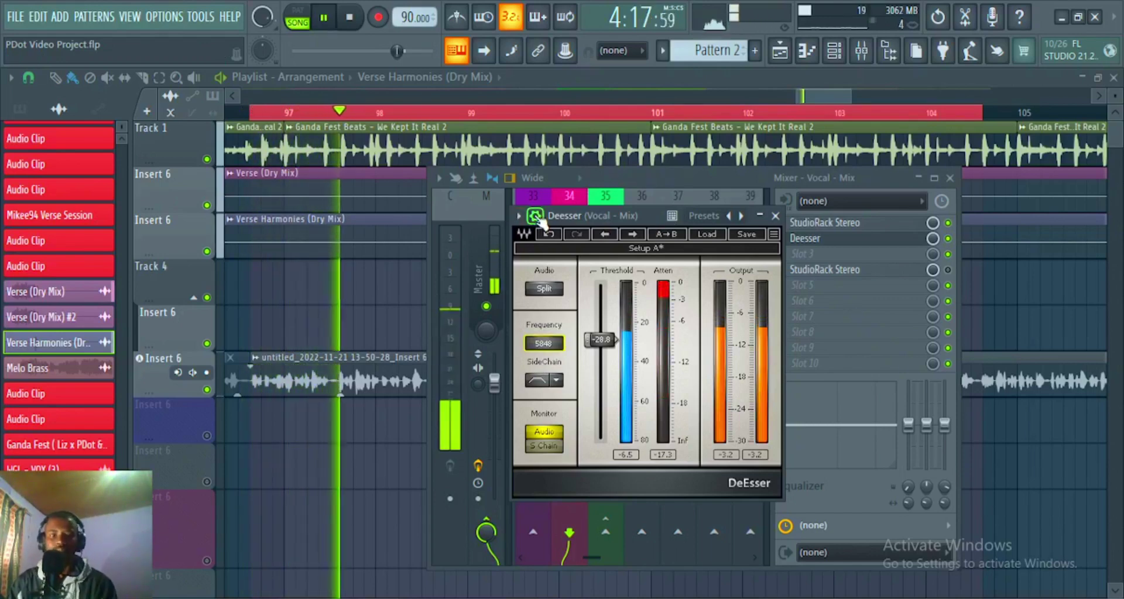
pyautogui.click(518, 216)
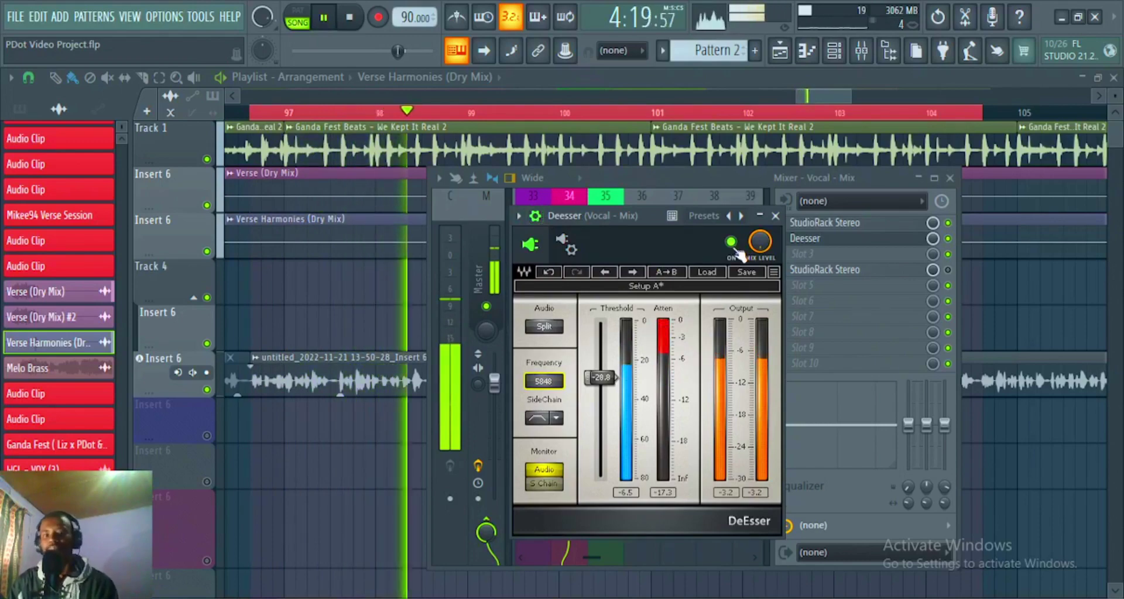
pyautogui.press('space')
pyautogui.press('space')
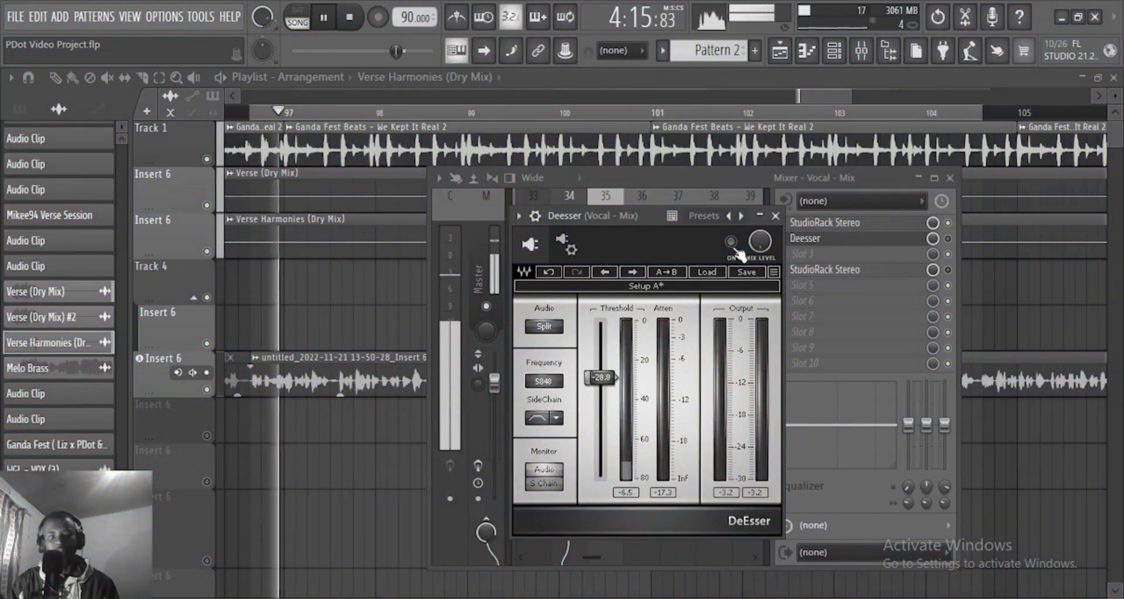
pyautogui.press('space')
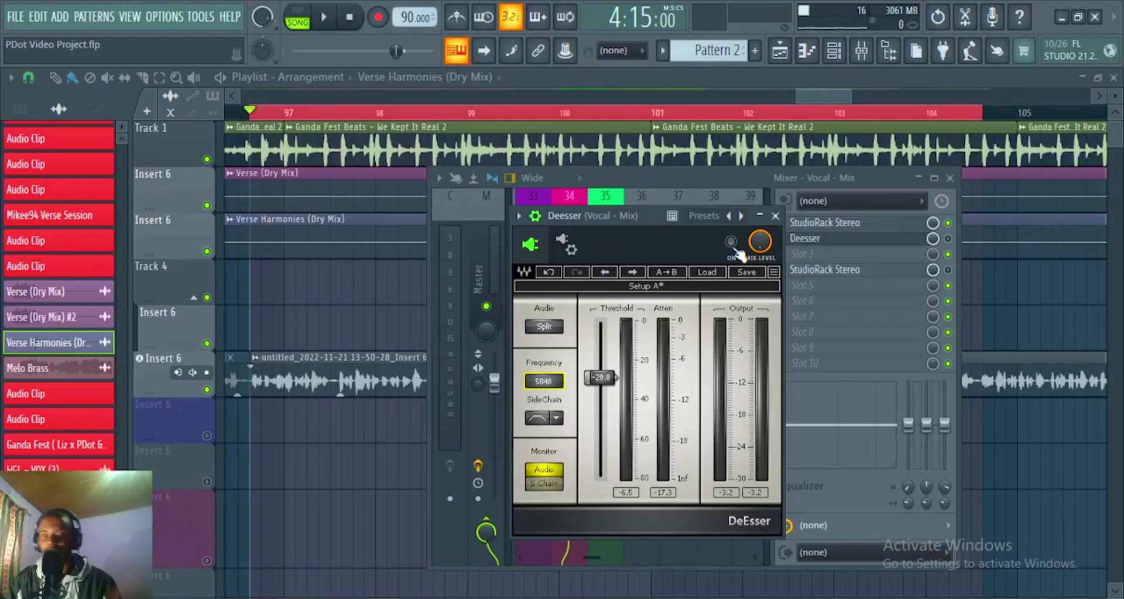
pyautogui.press('space')
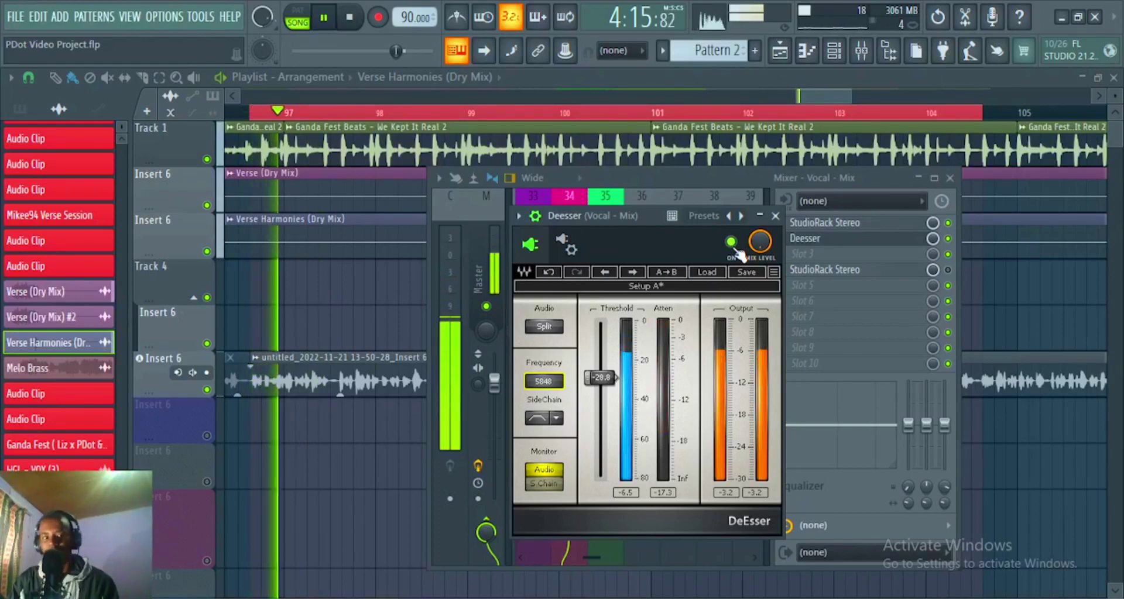
pyautogui.click(736, 248)
pyautogui.press('space')
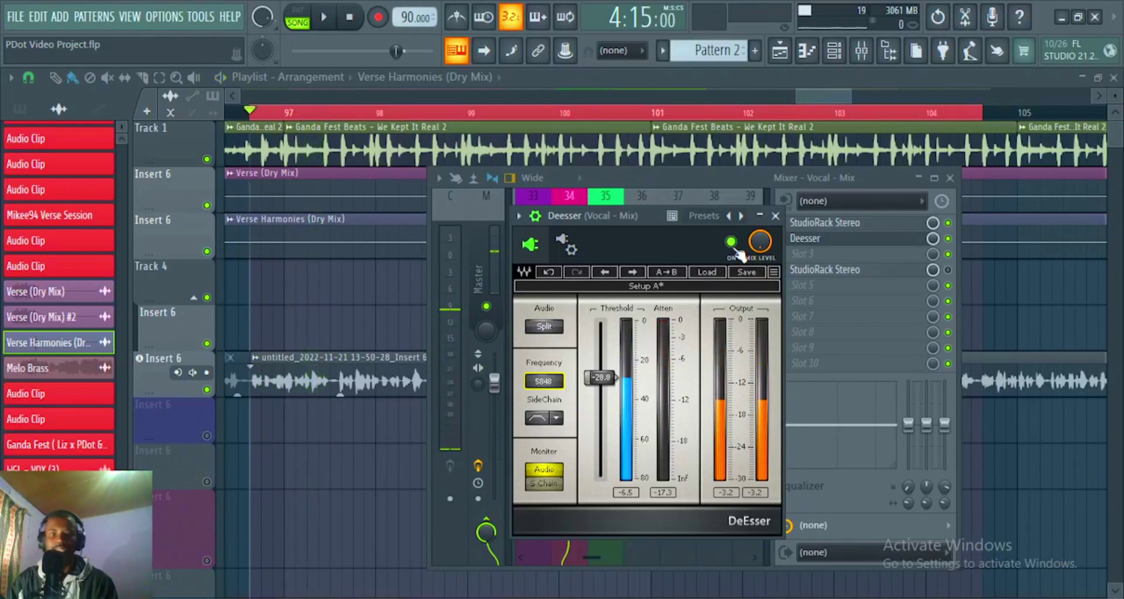
pyautogui.press('space')
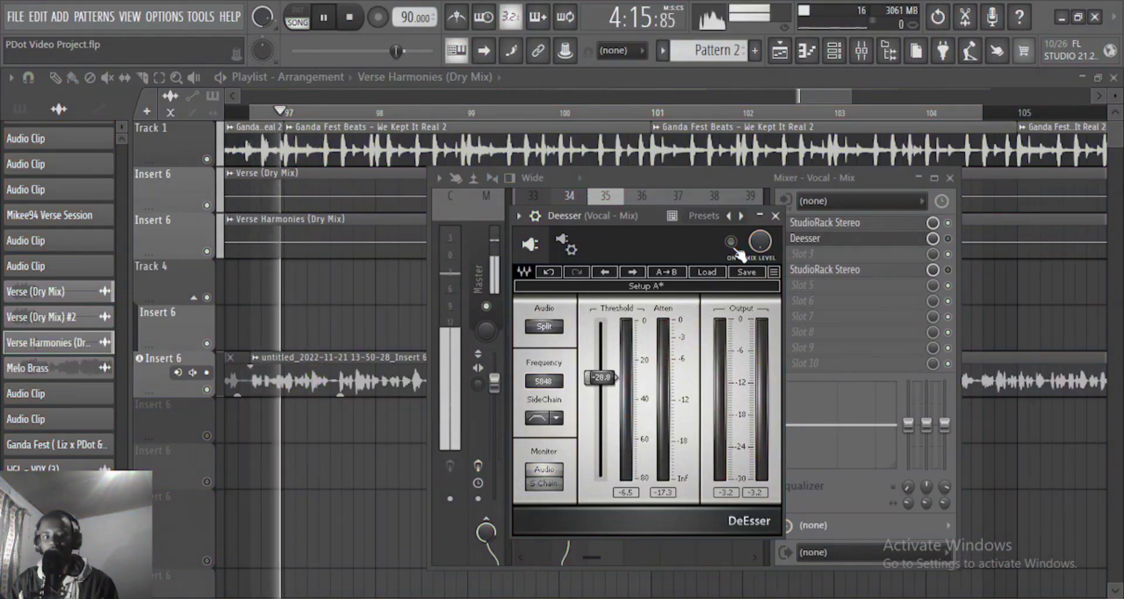
pyautogui.press('space')
pyautogui.click(731, 242)
# - Close the Deesser and open J37 from the Vocal - Mix StudioRack Stereo slot
pyautogui.click(776, 217)
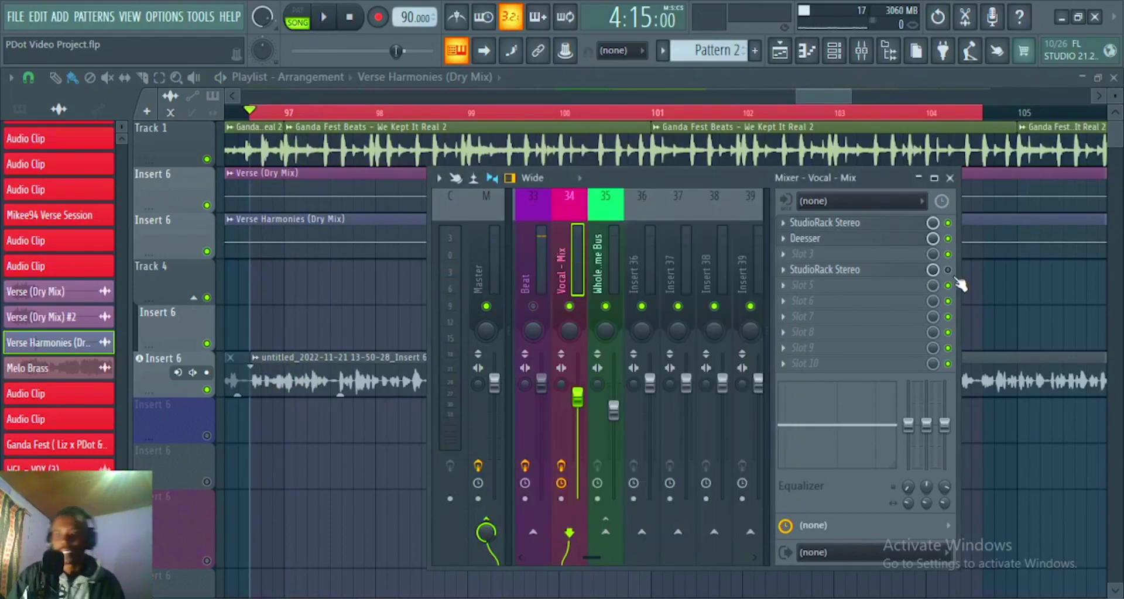
pyautogui.click(904, 271)
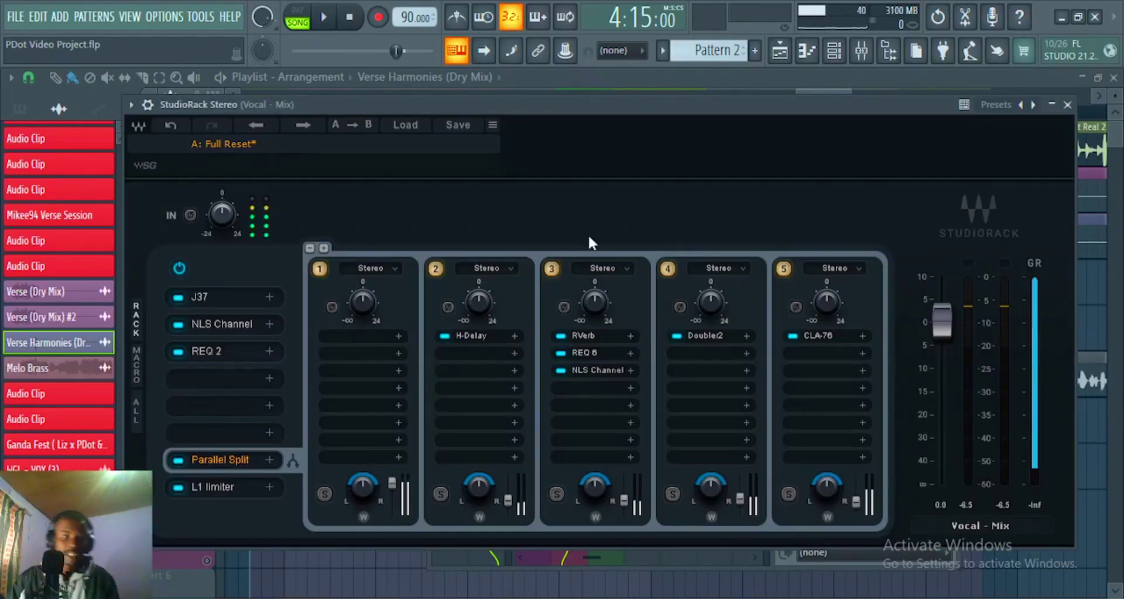
pyautogui.click(195, 298)
pyautogui.click(160, 262)
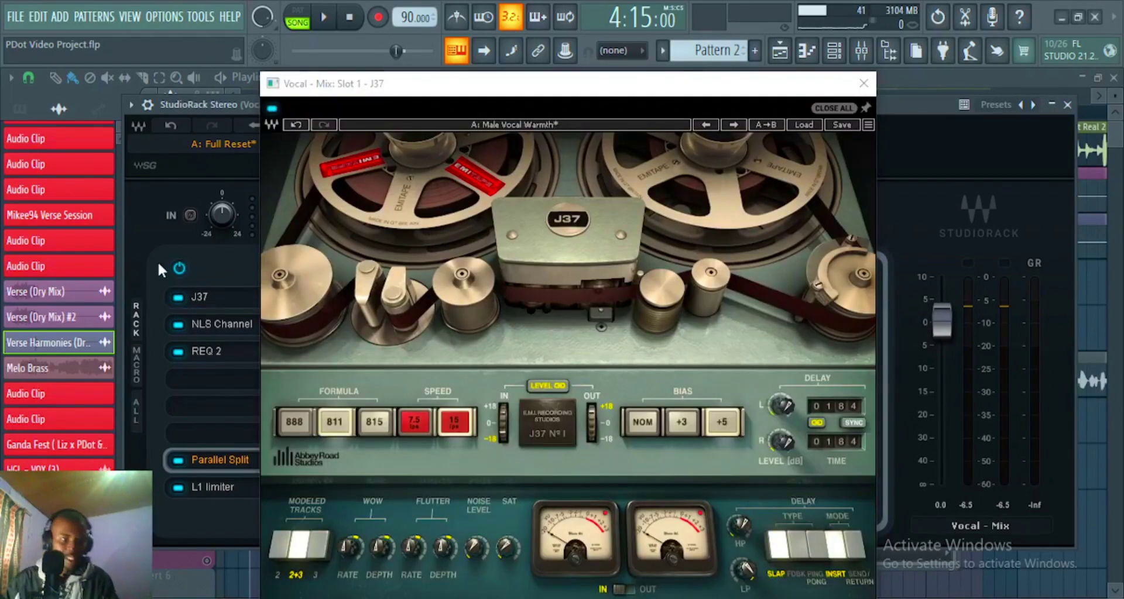
# - Switch off NLS Channel, REQ 2 and the Parallel Split in the rack
pyautogui.click(863, 83)
pyautogui.click(177, 325)
pyautogui.click(177, 351)
pyautogui.click(198, 297)
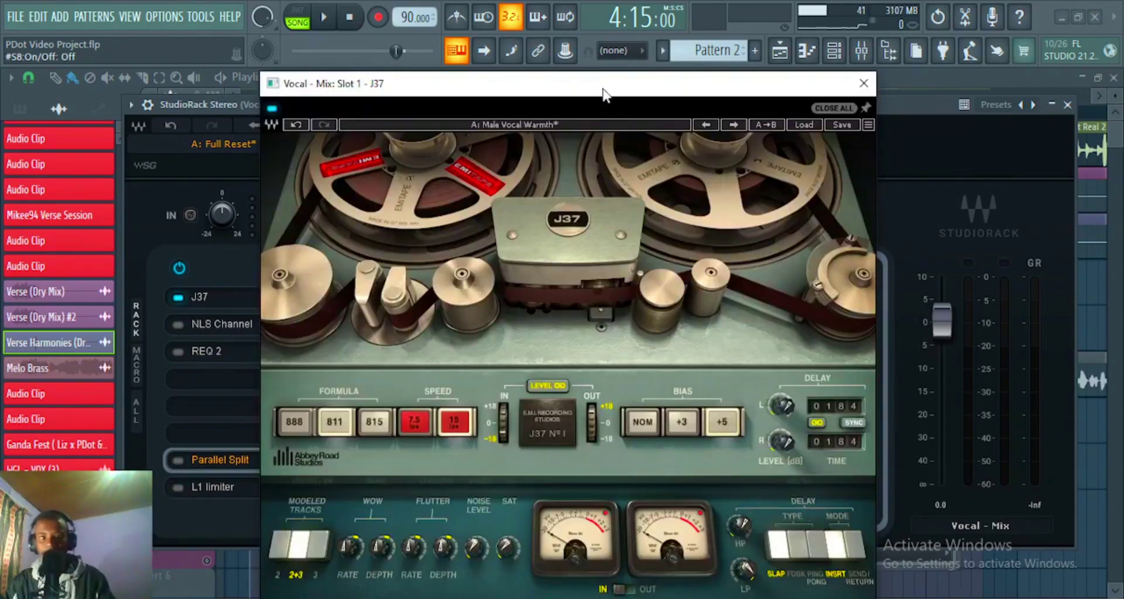
# - Load the Male Vocal Warmth preset on the J37
pyautogui.moveTo(606, 85); pyautogui.dragTo(620, 56)
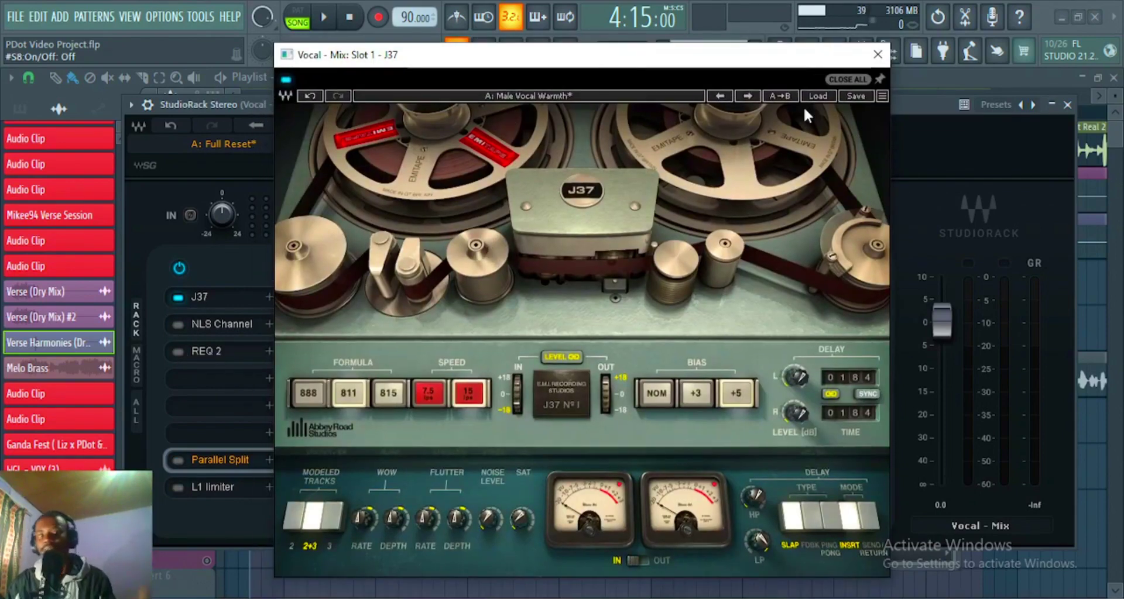
pyautogui.click(818, 96)
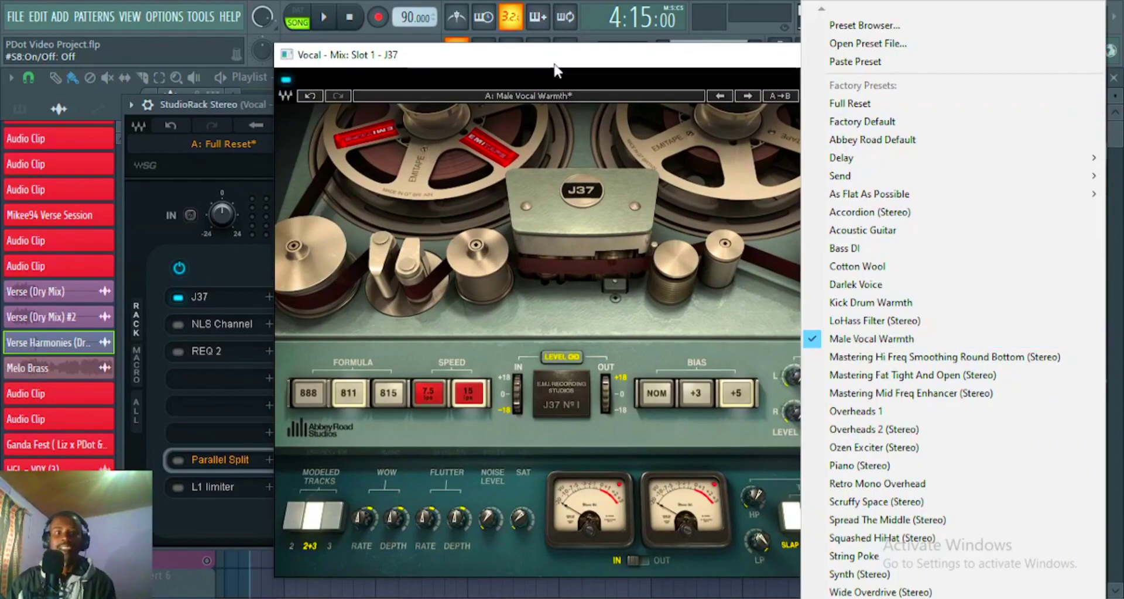
pyautogui.click(888, 340)
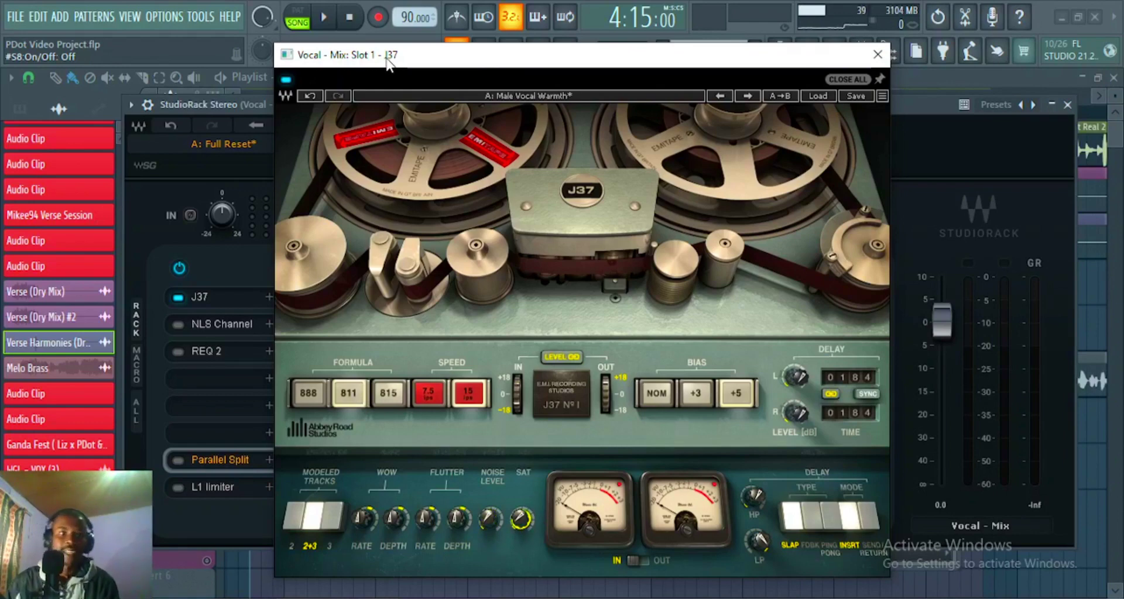
# - Compare J37 bypassed and engaged during playback, then close it and re-enable NLS Channel
pyautogui.moveTo(388, 57); pyautogui.dragTo(458, 65)
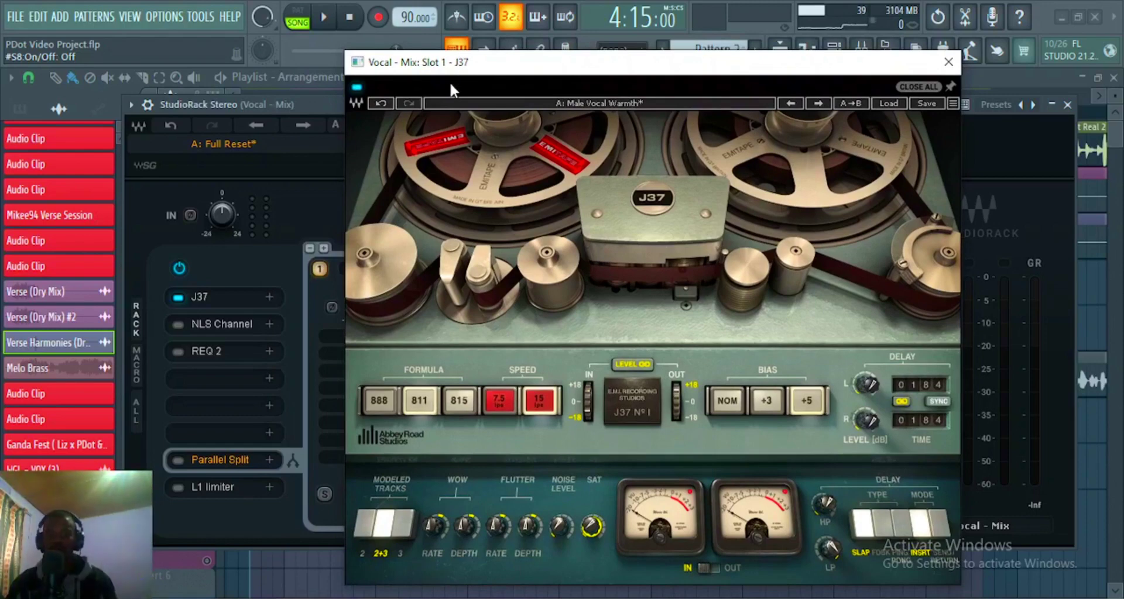
pyautogui.click(356, 87)
pyautogui.press('space')
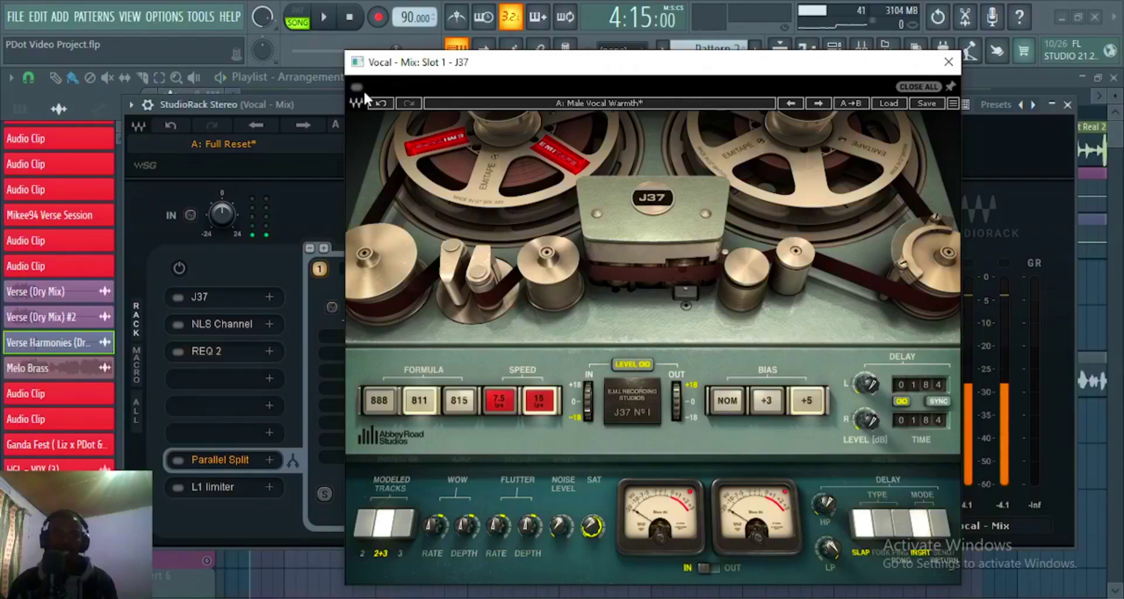
pyautogui.click(356, 87)
pyautogui.press('space')
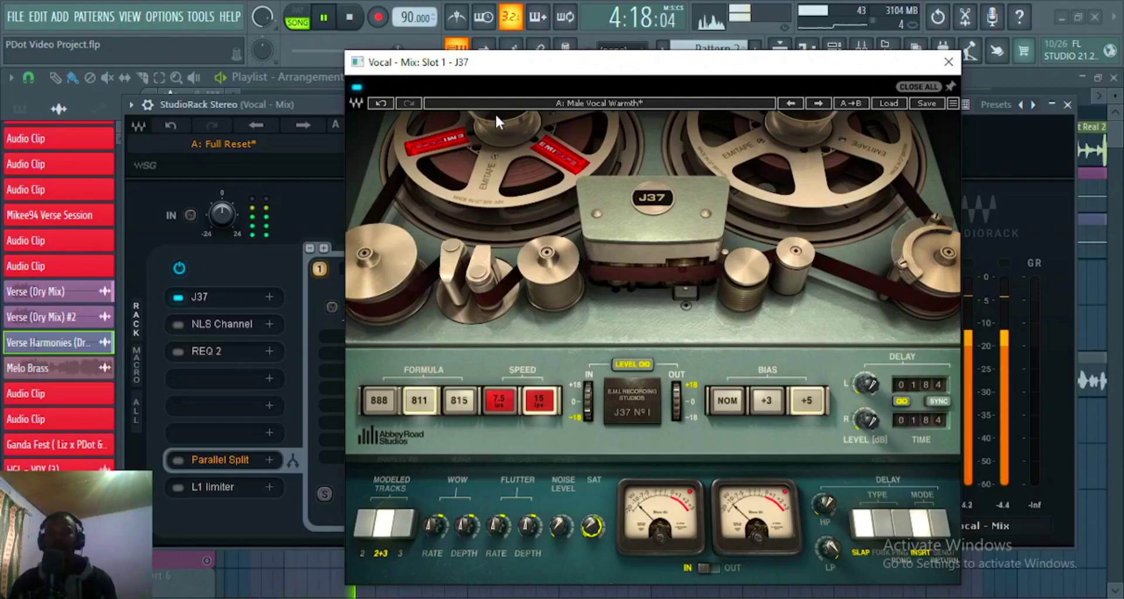
pyautogui.press('space')
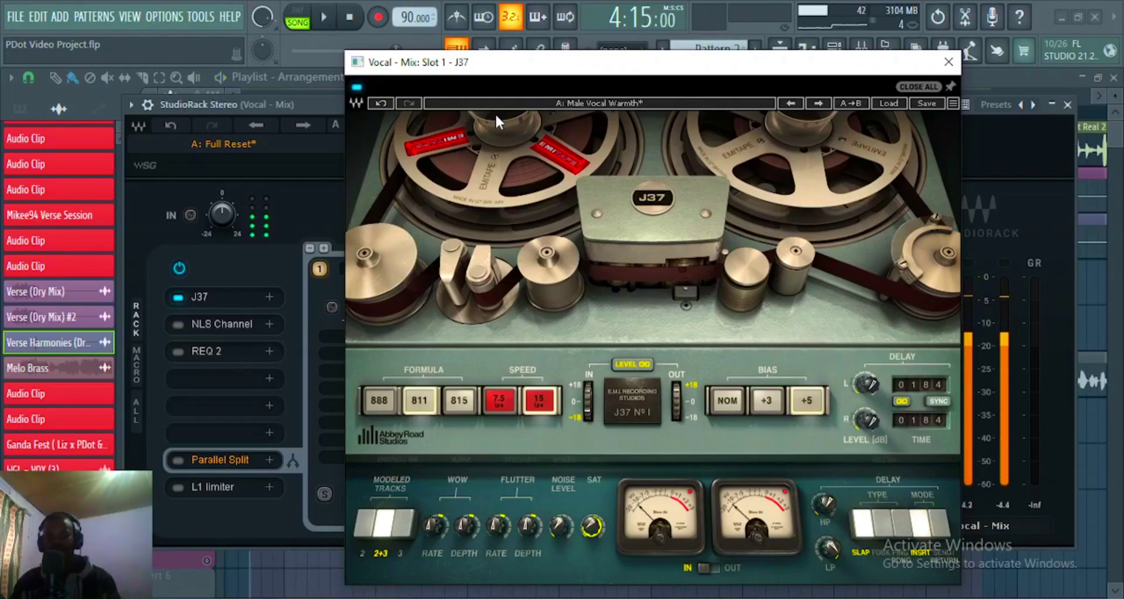
pyautogui.click(948, 61)
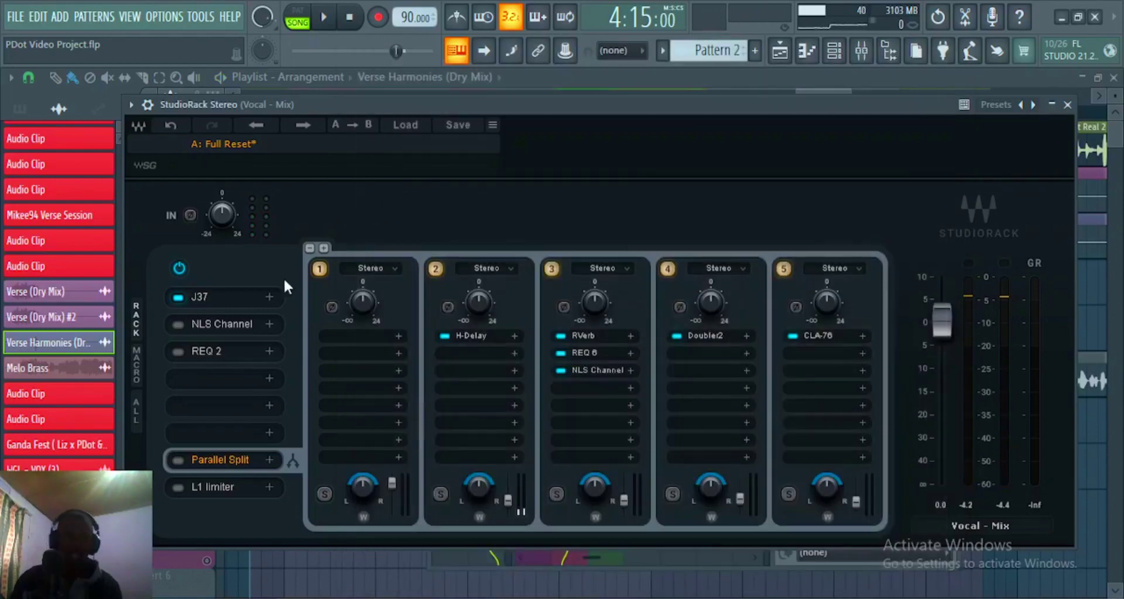
pyautogui.click(177, 324)
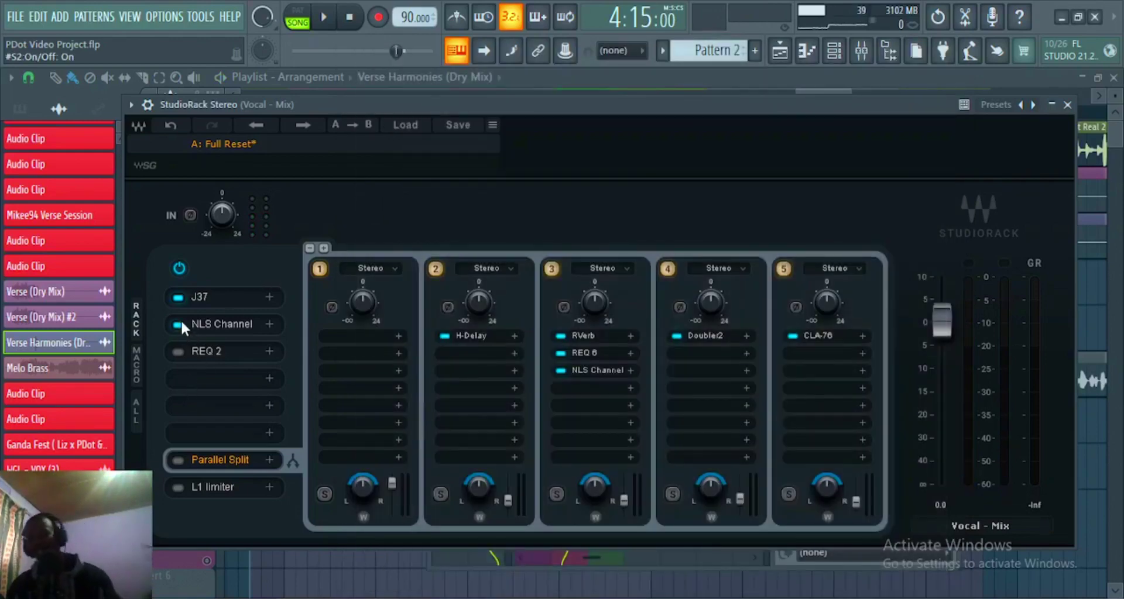
# - Compare the NLS Channel at drive 4.0 against bypass during playback
pyautogui.click(217, 320)
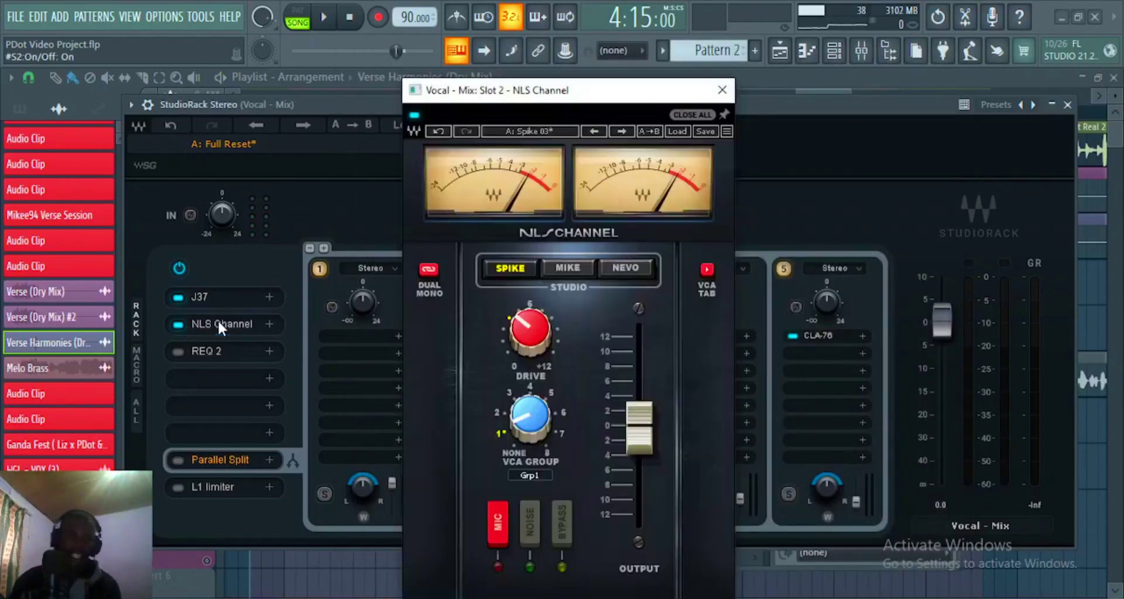
pyautogui.click(528, 329)
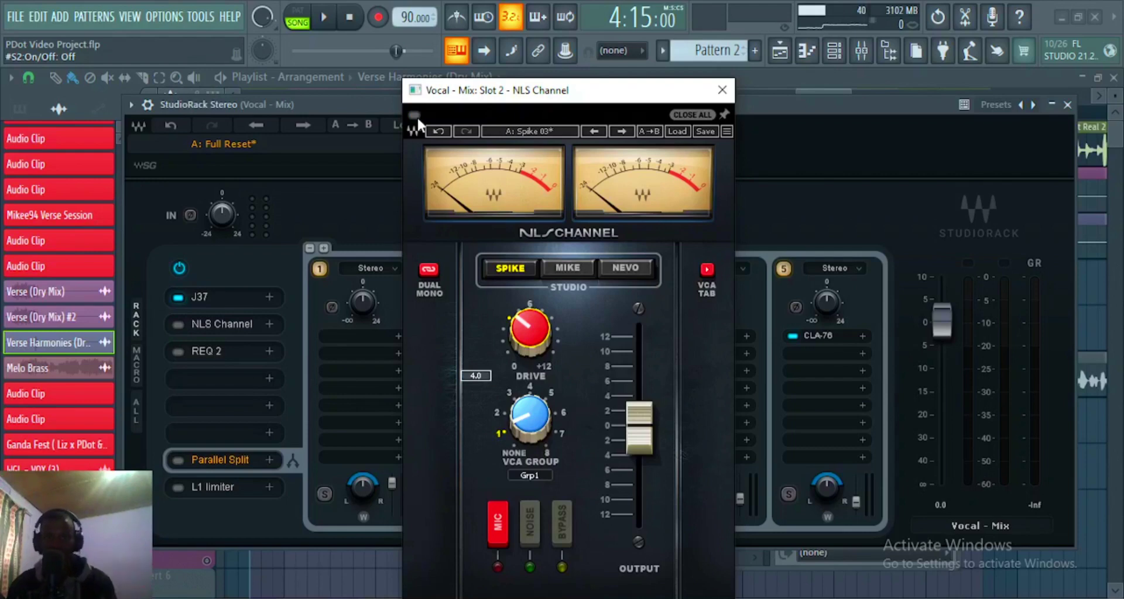
pyautogui.press('space')
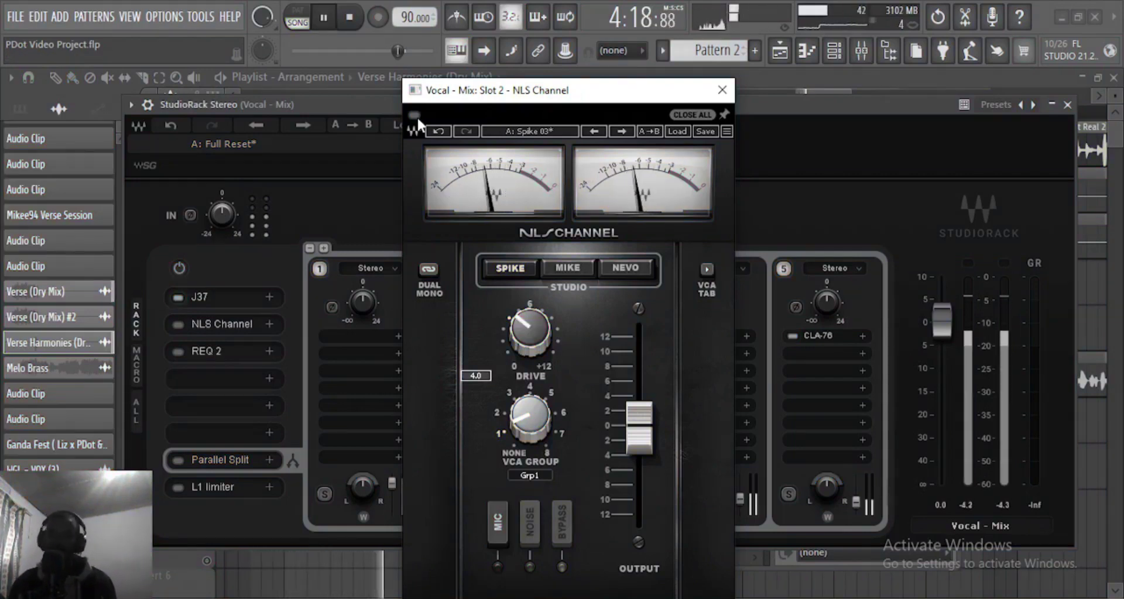
pyautogui.press('space')
pyautogui.click(414, 114)
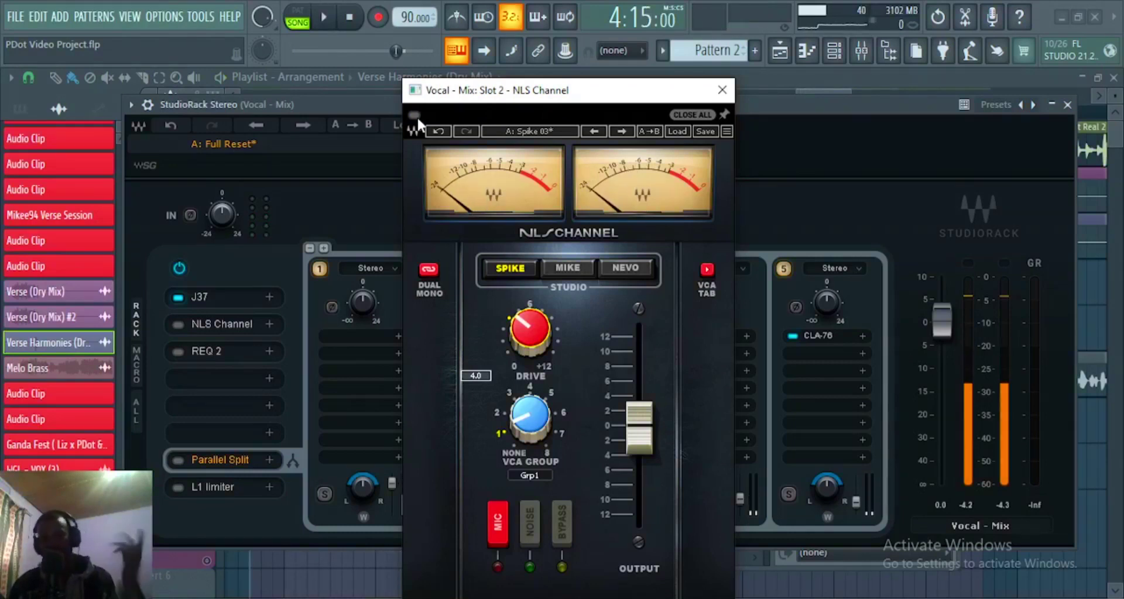
pyautogui.press('space')
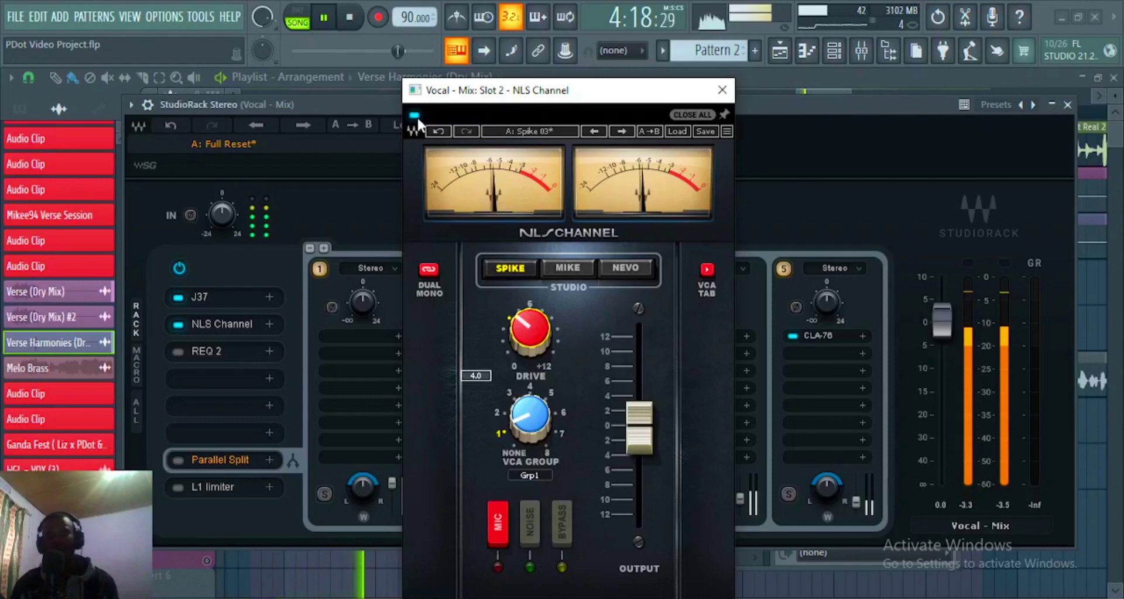
pyautogui.press('space')
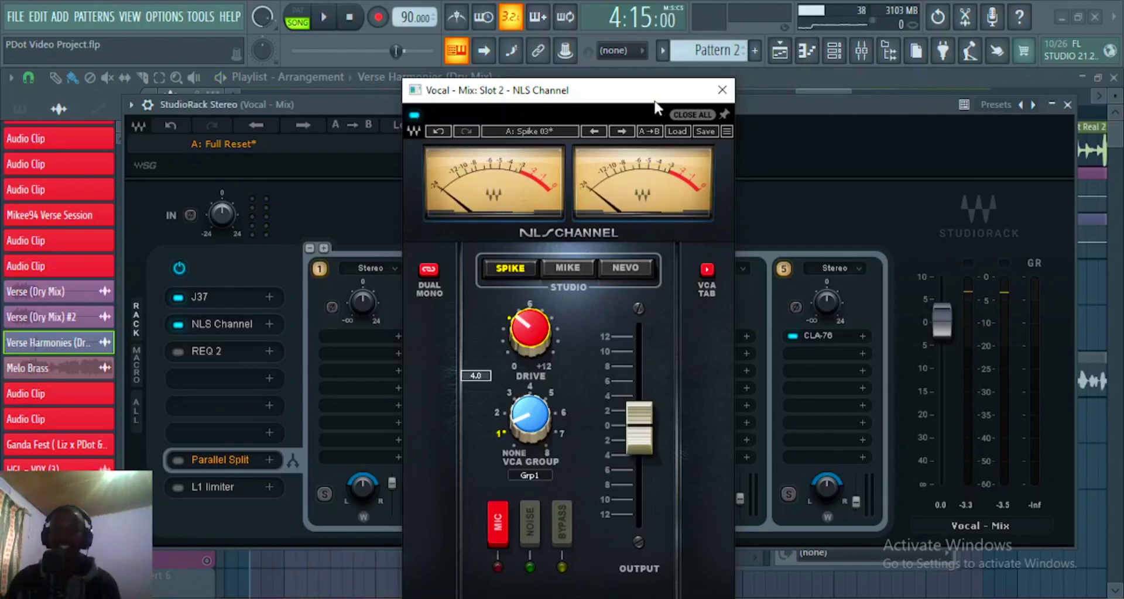
# - Close NLS Channel, then switch REQ 2 on and open its EQ
pyautogui.click(722, 90)
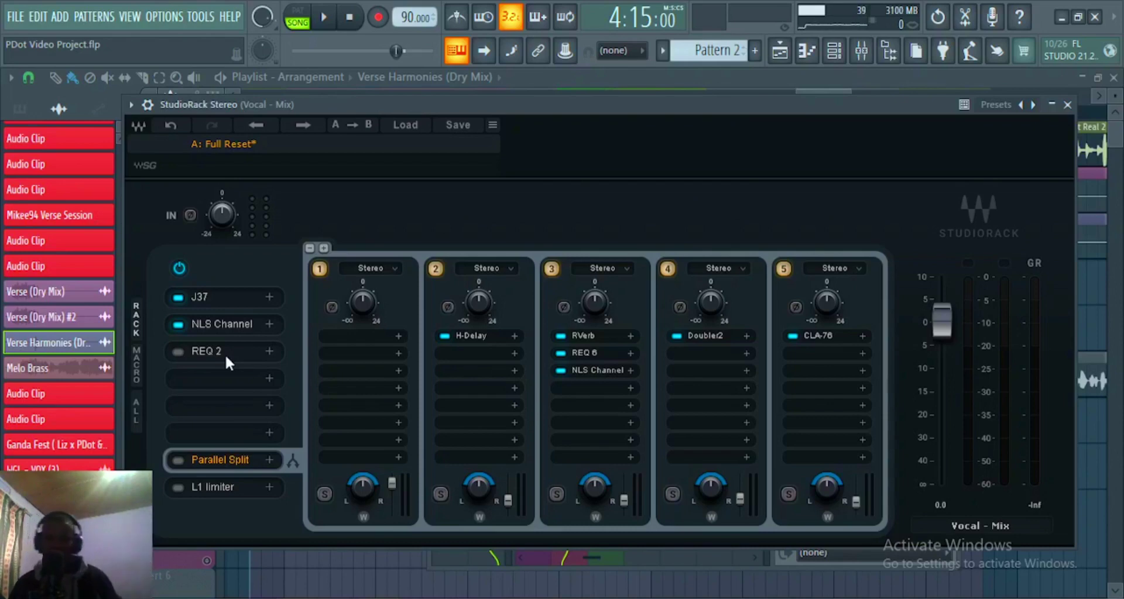
pyautogui.click(178, 351)
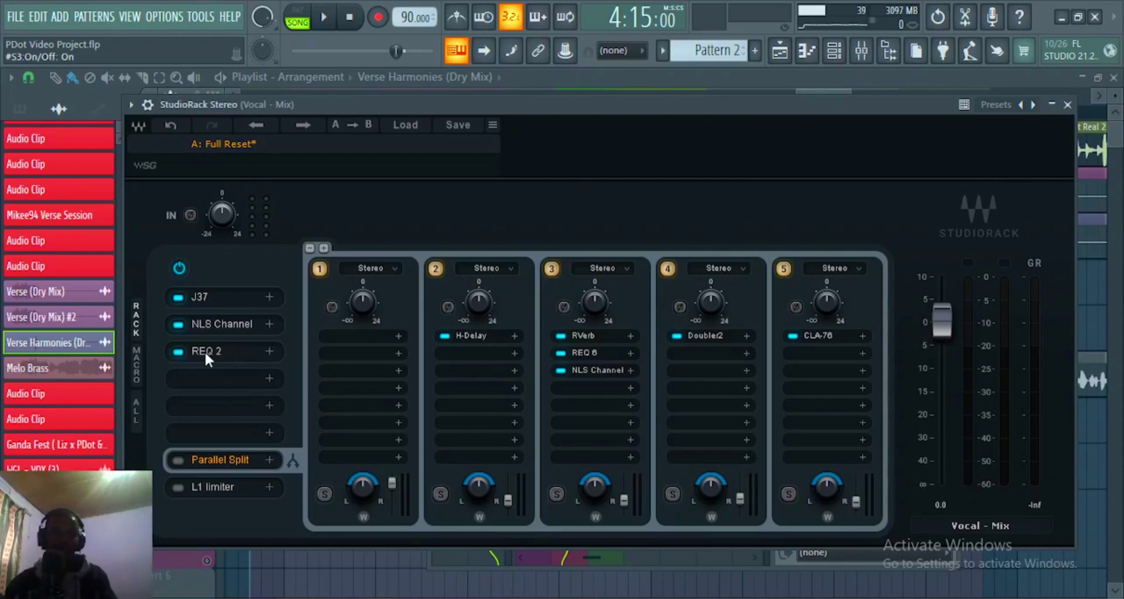
pyautogui.click(204, 350)
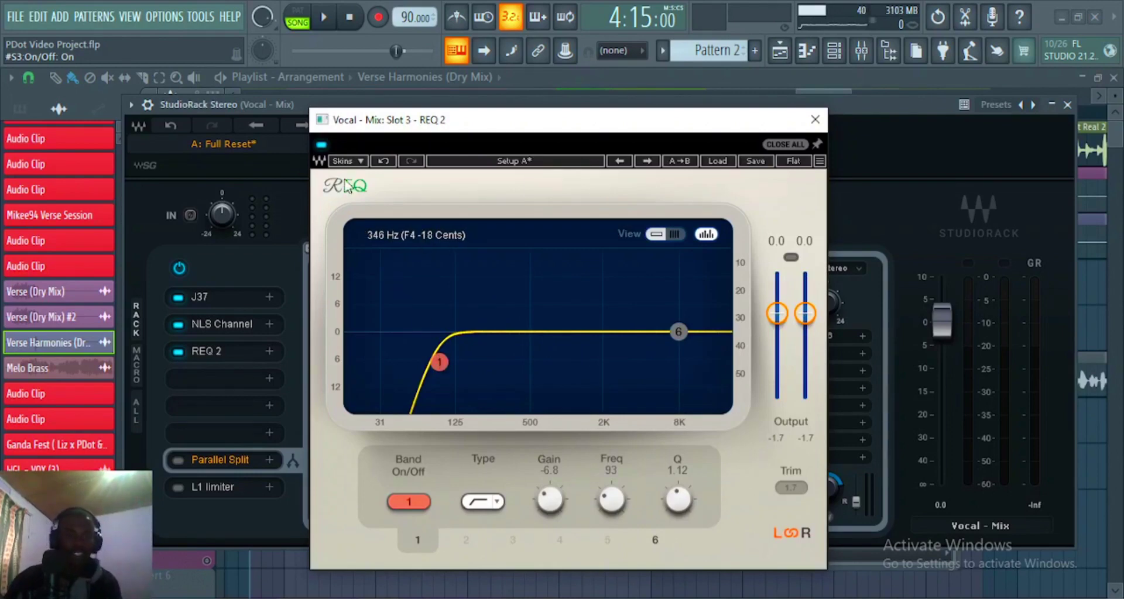
# - Compare the vocal with REQ 2 bypassed and on, leaving it enabled and closing its window
pyautogui.click(321, 144)
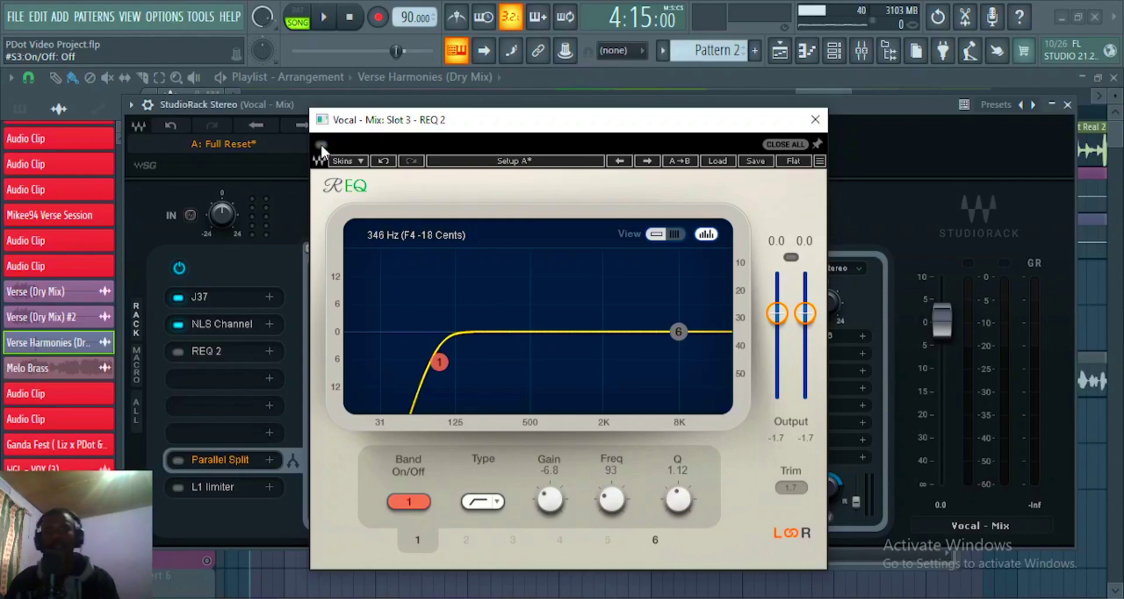
pyautogui.press('space')
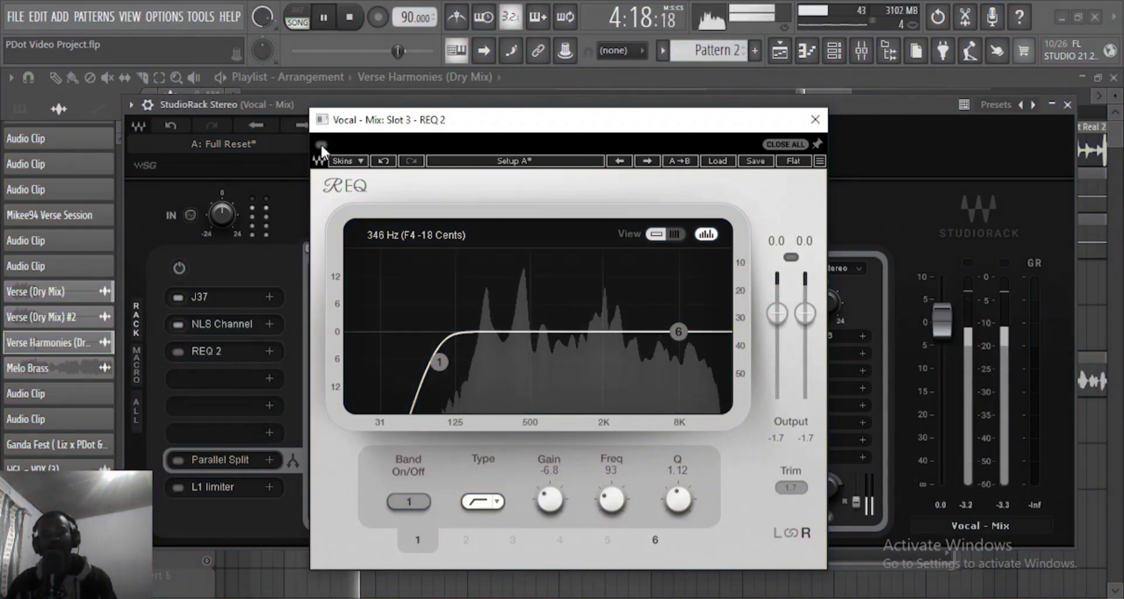
pyautogui.press('space')
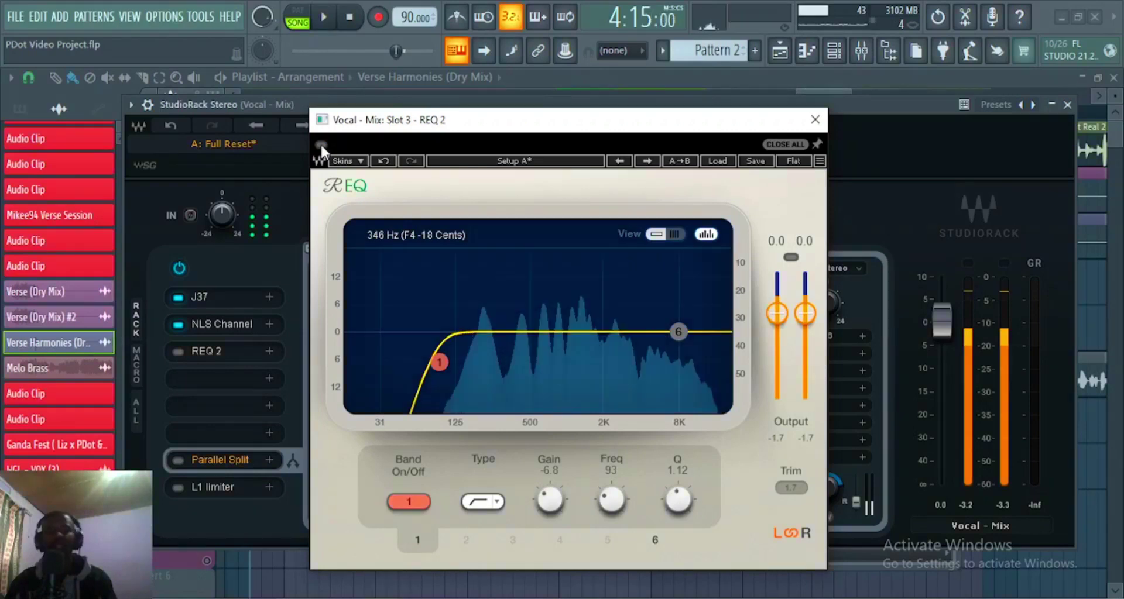
pyautogui.click(321, 144)
pyautogui.press('space')
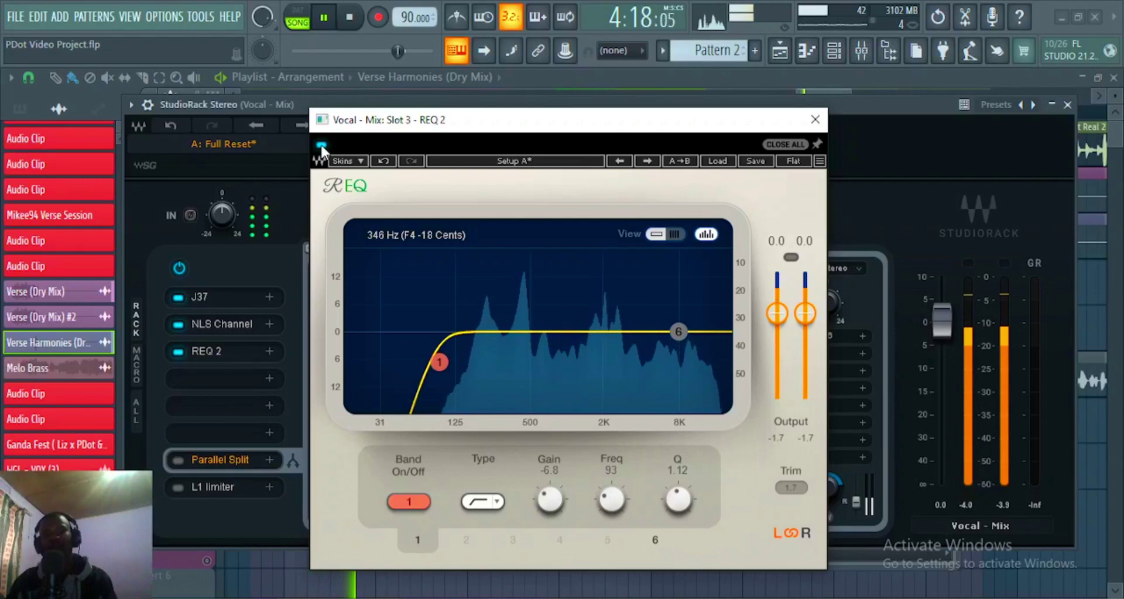
pyautogui.press('space')
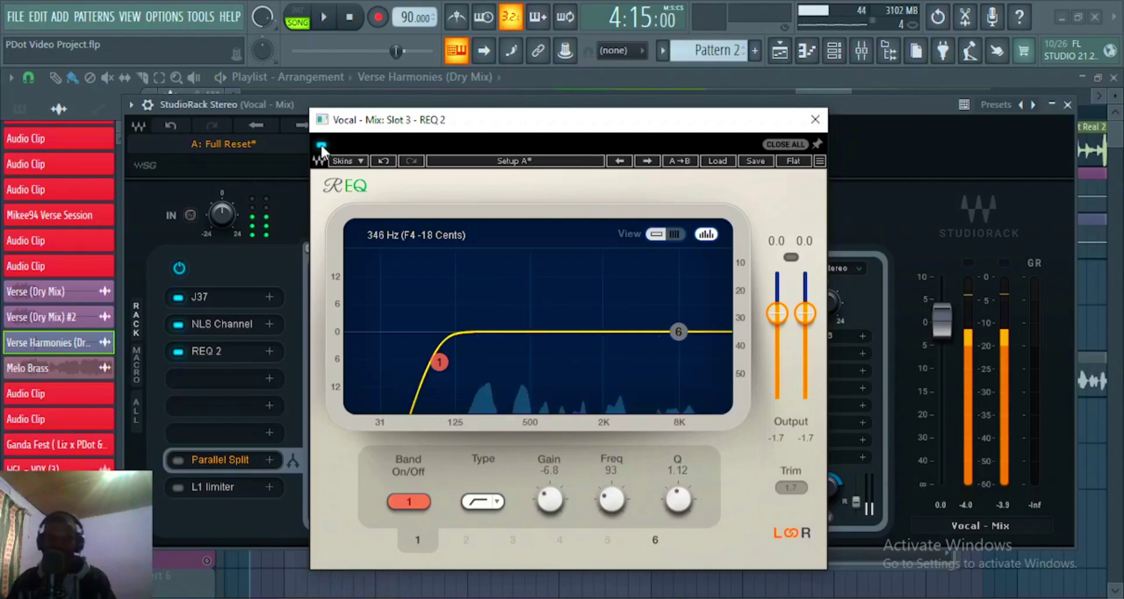
pyautogui.click(814, 119)
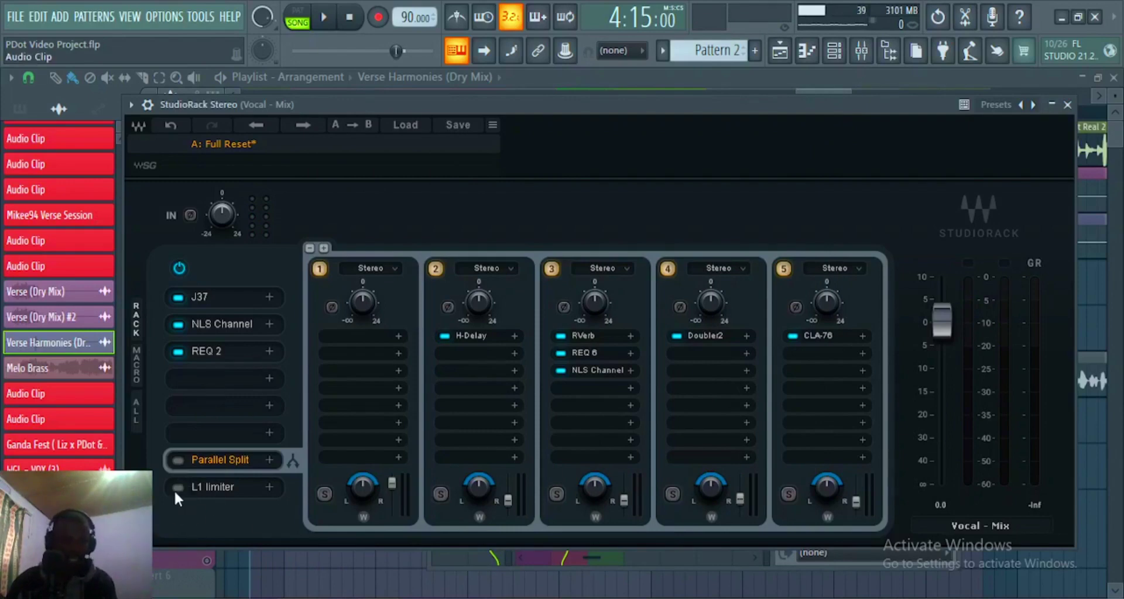
# - Enable the Parallel Split, expand its five chains, and mute H-Delay, RVerb and Doubler2
pyautogui.click(179, 461)
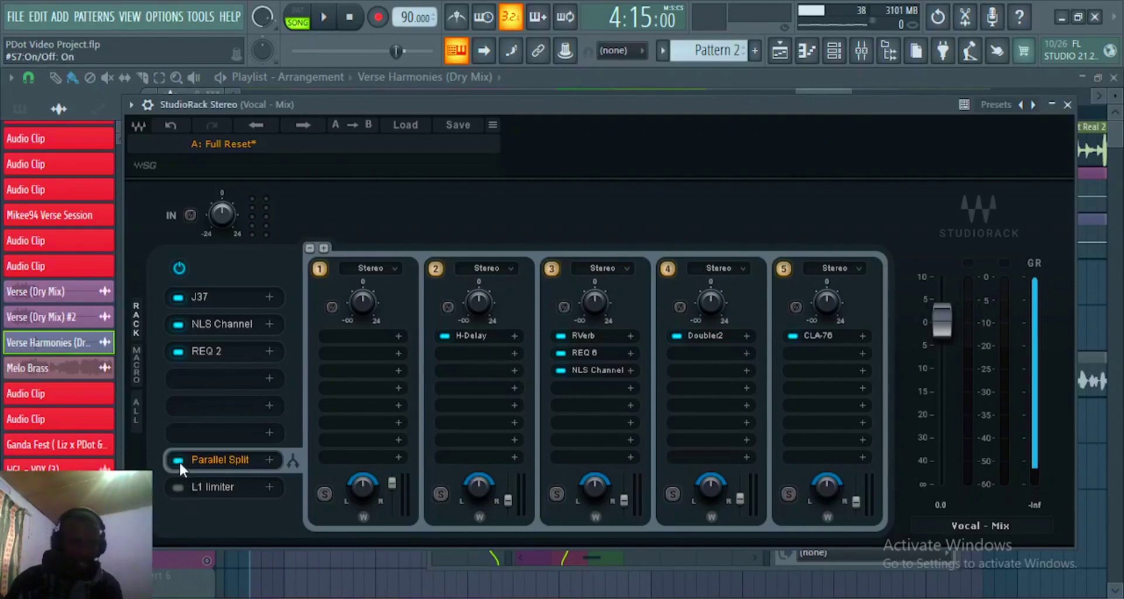
pyautogui.click(230, 461)
pyautogui.click(220, 460)
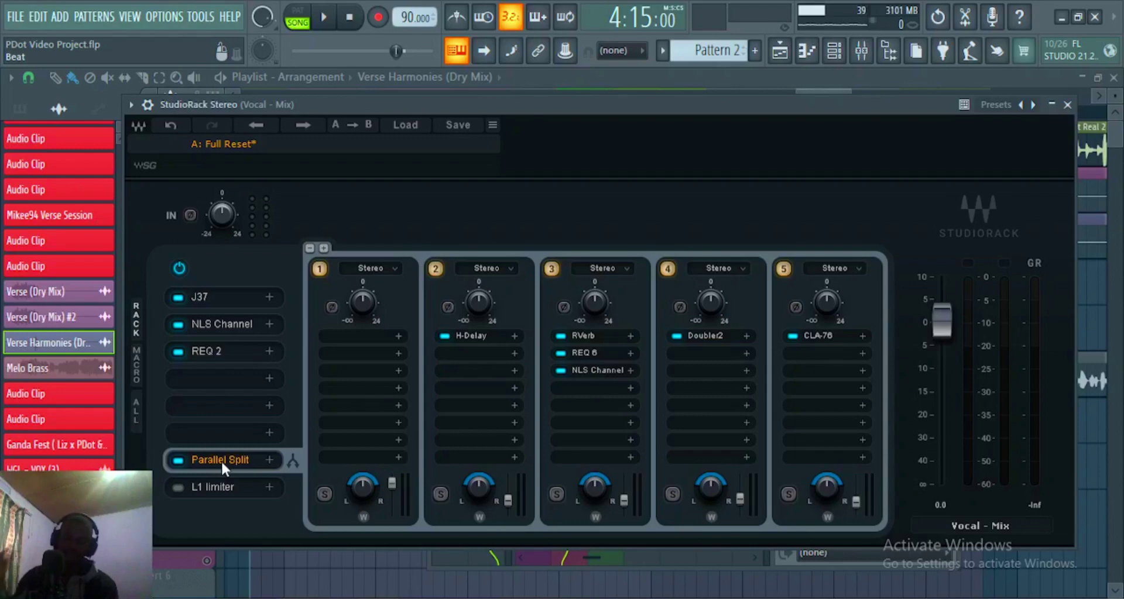
pyautogui.click(436, 269)
pyautogui.click(549, 272)
pyautogui.click(667, 268)
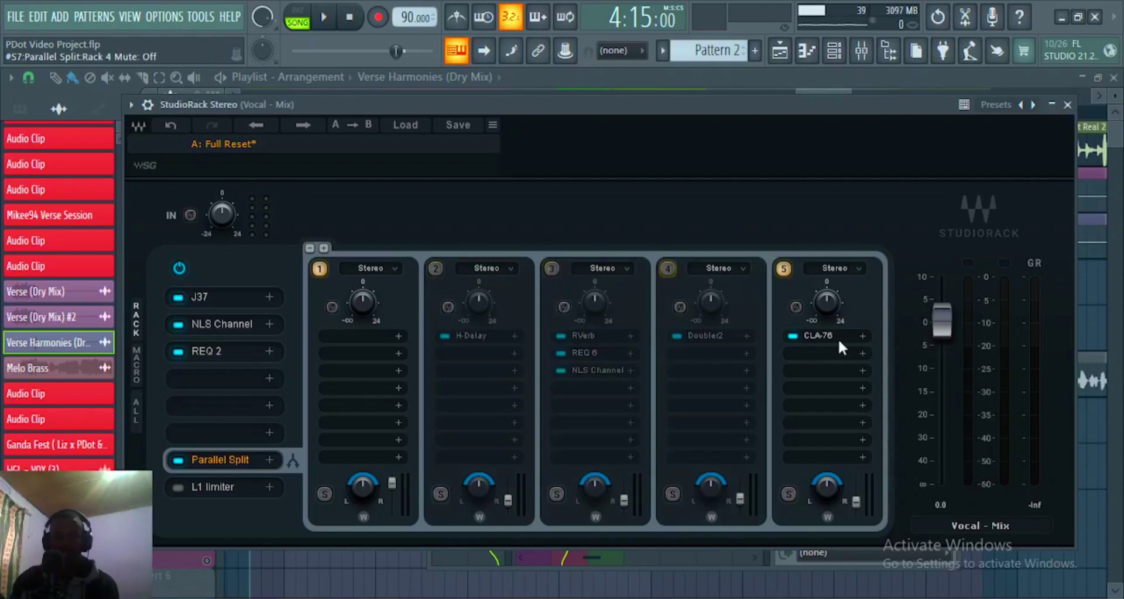
pyautogui.click(837, 335)
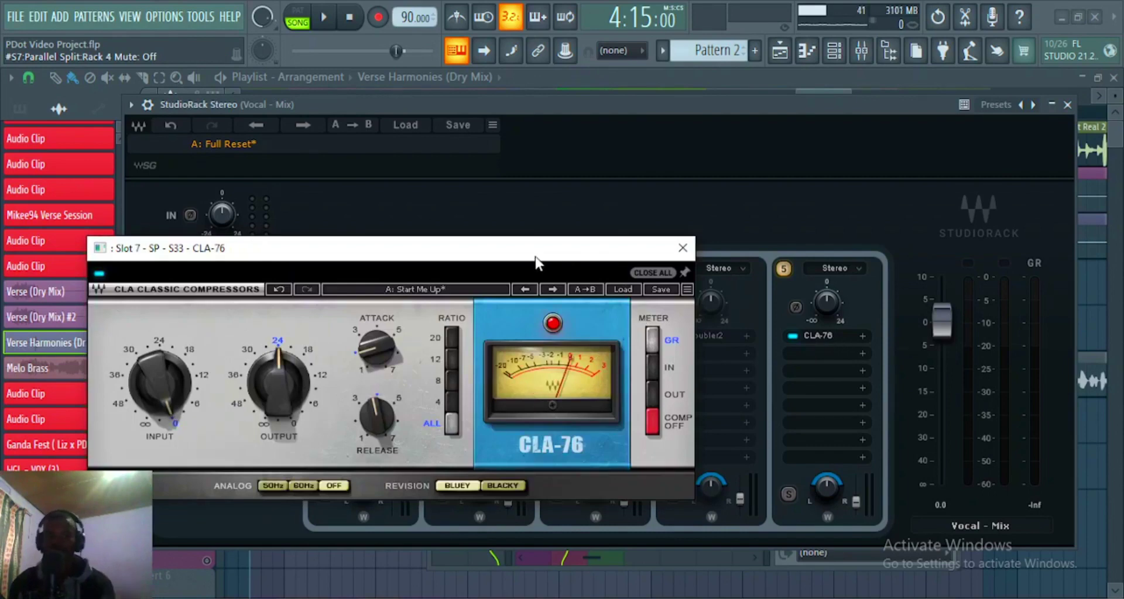
pyautogui.moveTo(527, 252); pyautogui.dragTo(573, 253)
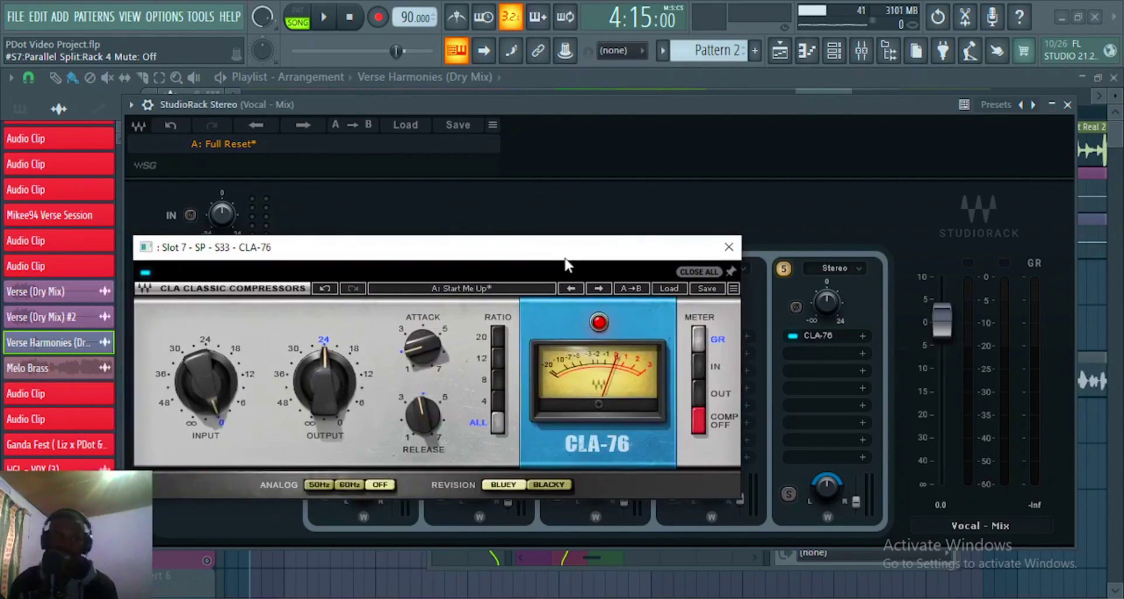
pyautogui.click(206, 389)
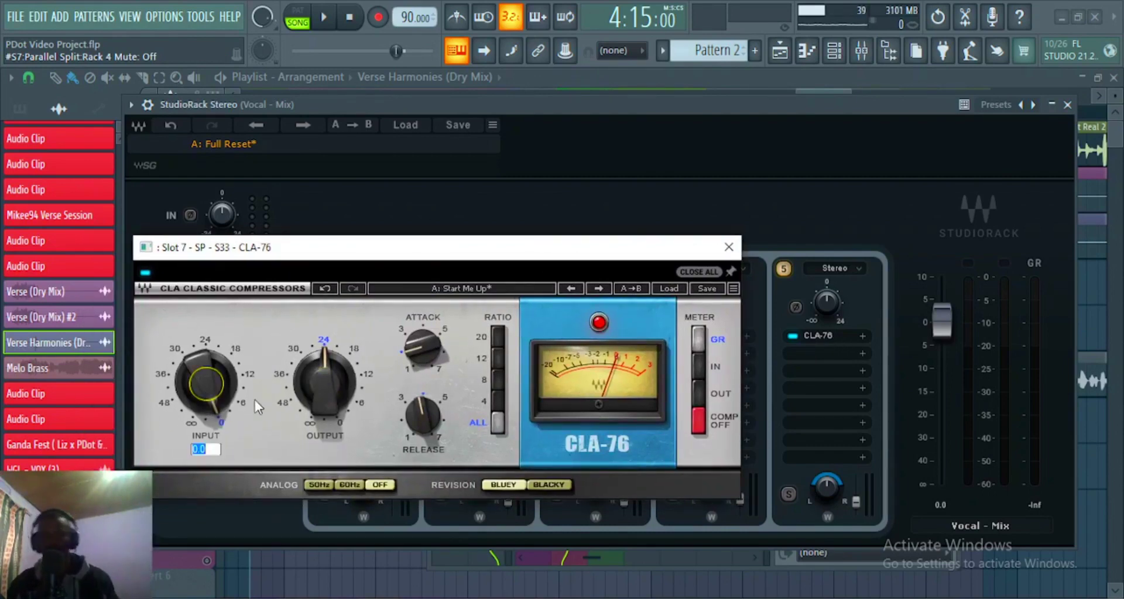
pyautogui.click(319, 387)
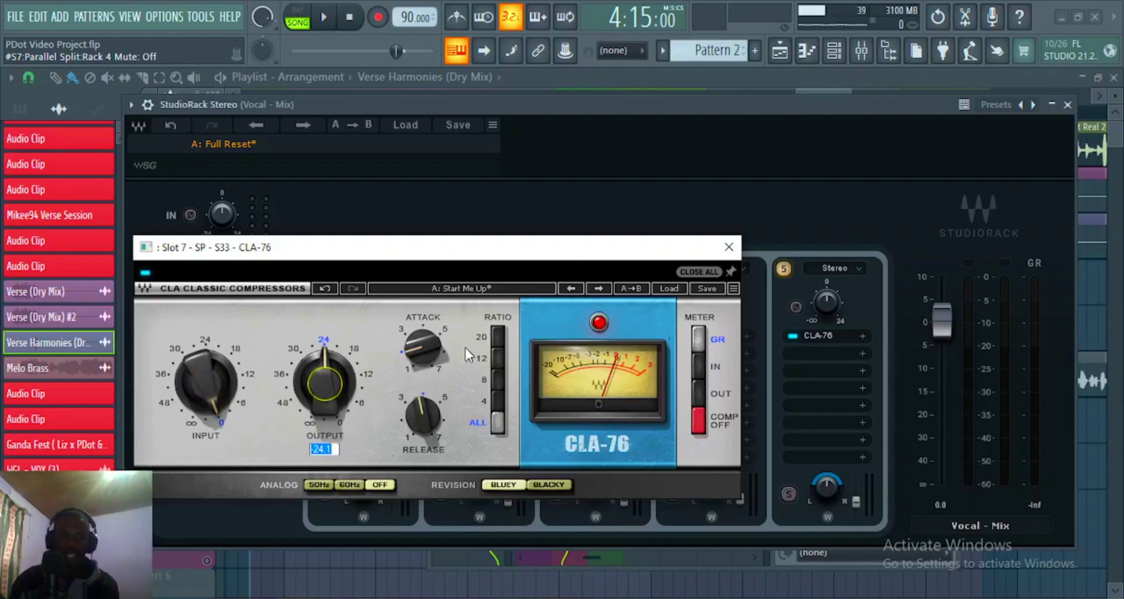
pyautogui.click(433, 346)
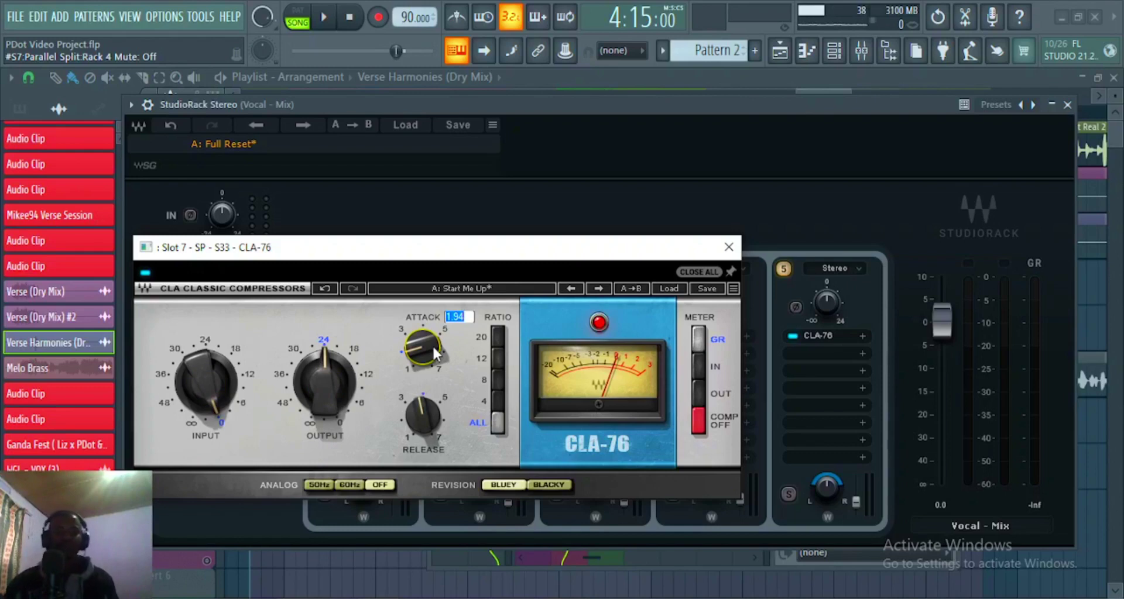
pyautogui.click(424, 416)
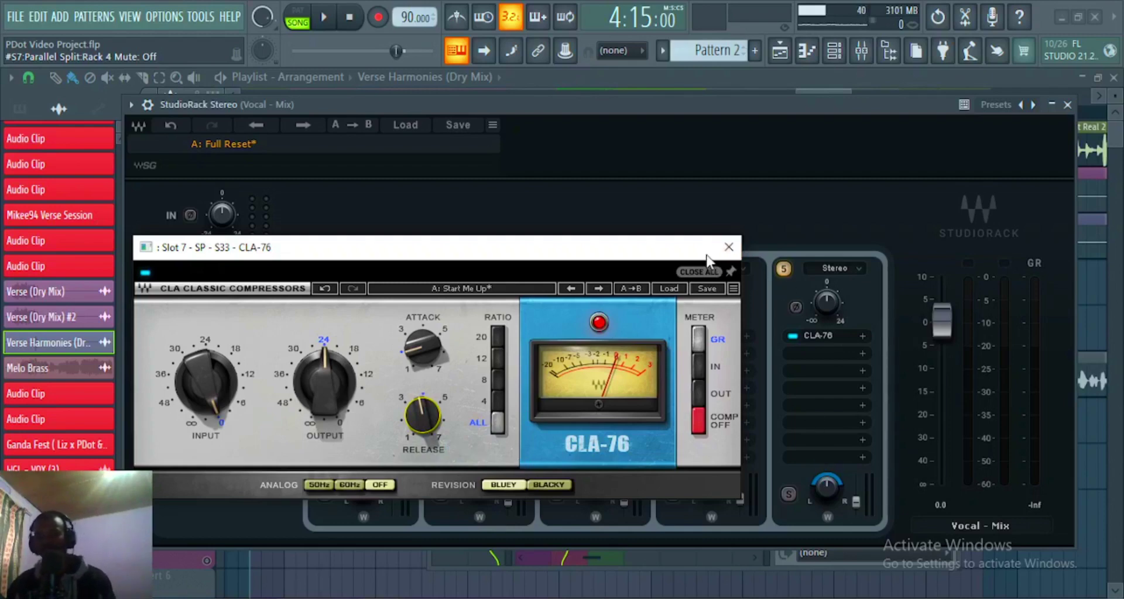
pyautogui.click(729, 247)
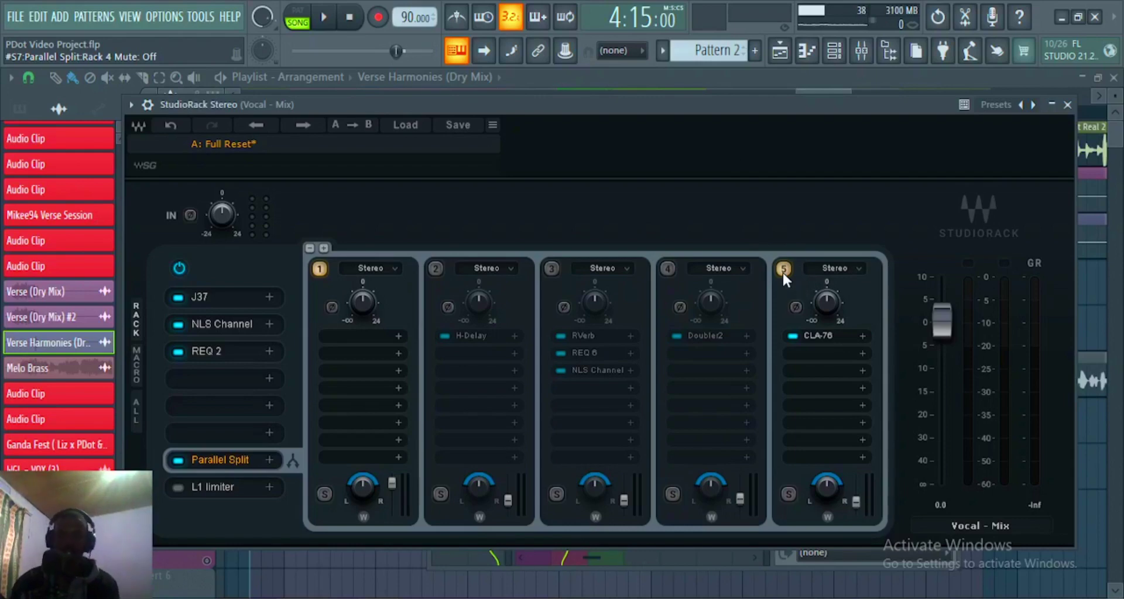
# - Audition the CLA-76 chain during playback, then unmute the Doubler2 chain on lane 4
pyautogui.press('space')
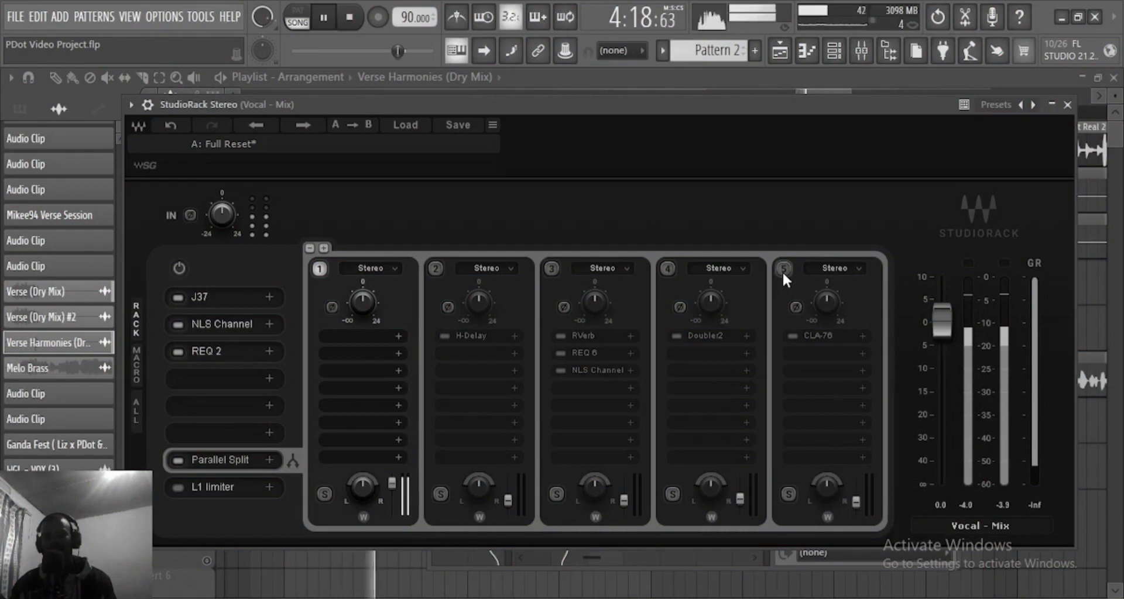
pyautogui.press('space')
pyautogui.click(783, 269)
pyautogui.press('space')
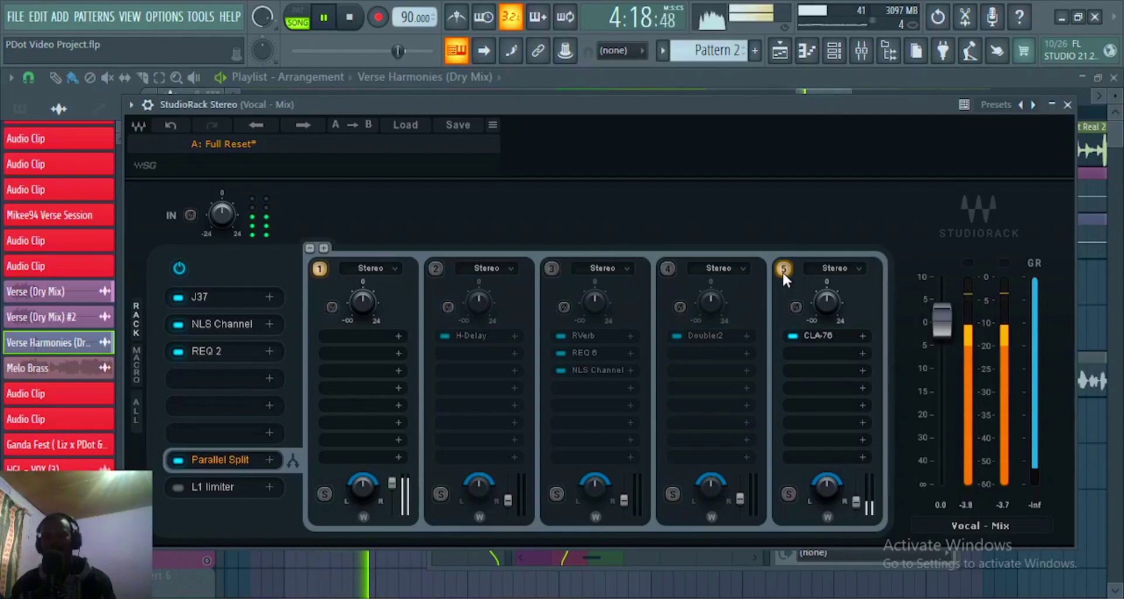
pyautogui.press('space')
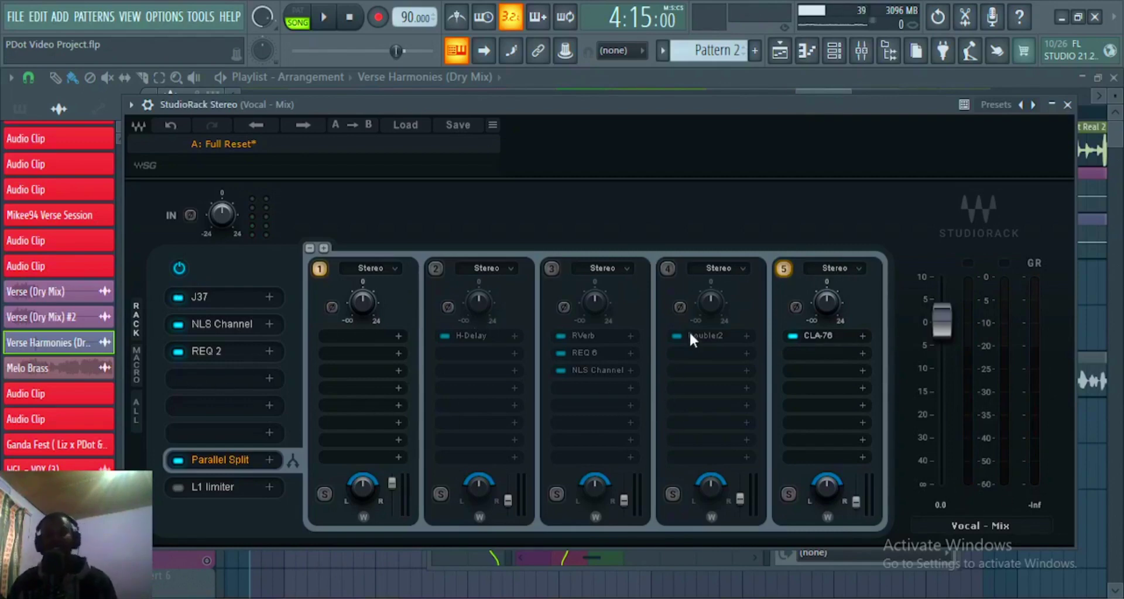
pyautogui.click(667, 271)
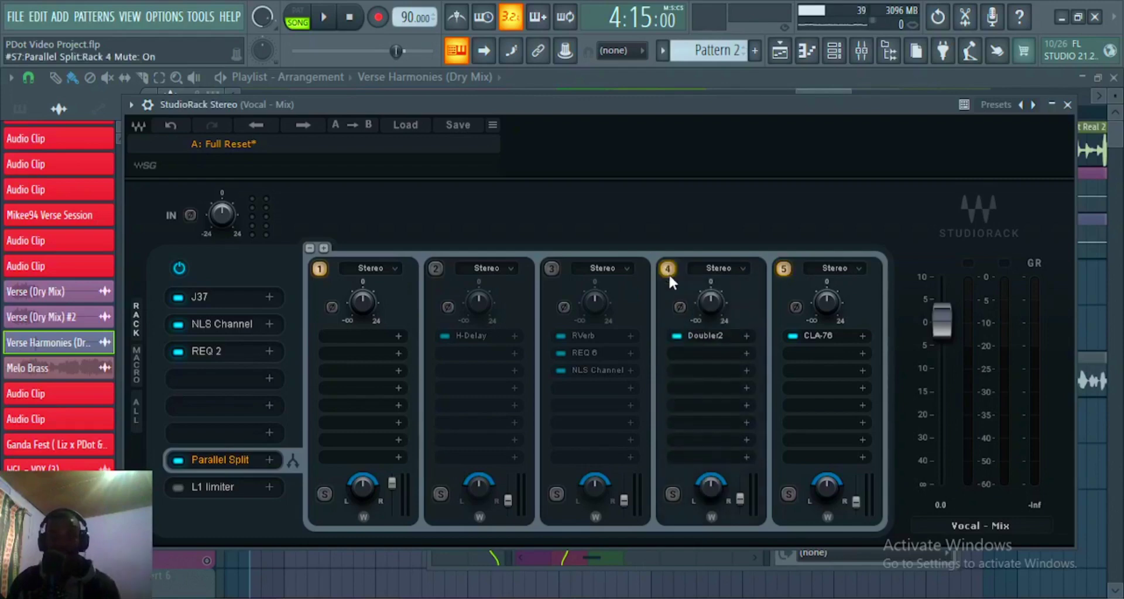
pyautogui.click(704, 337)
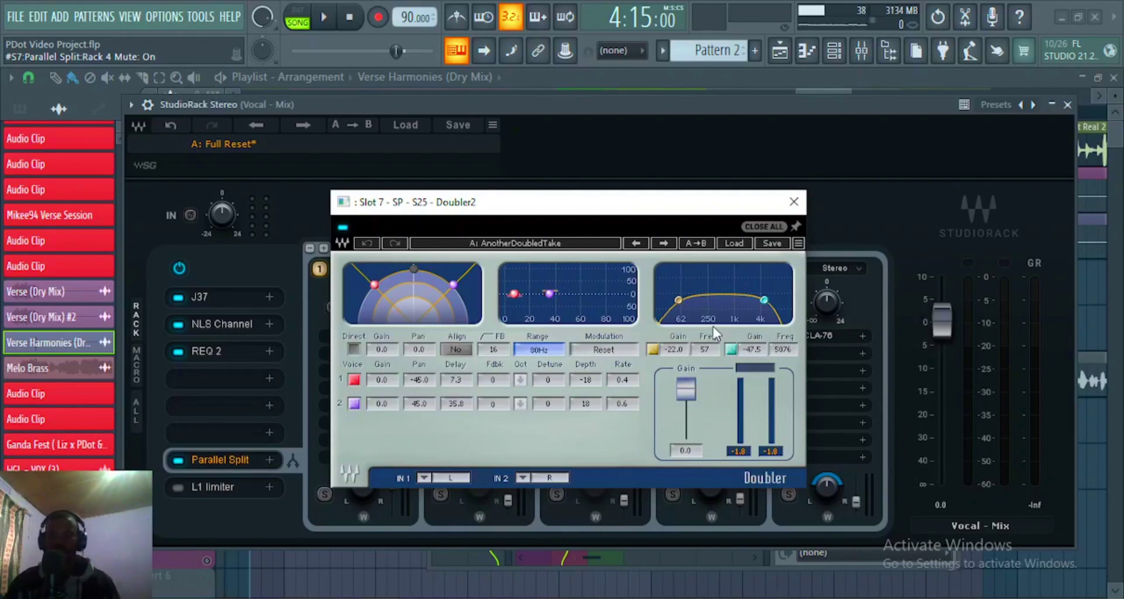
pyautogui.moveTo(442, 209); pyautogui.dragTo(622, 186)
pyautogui.press('space')
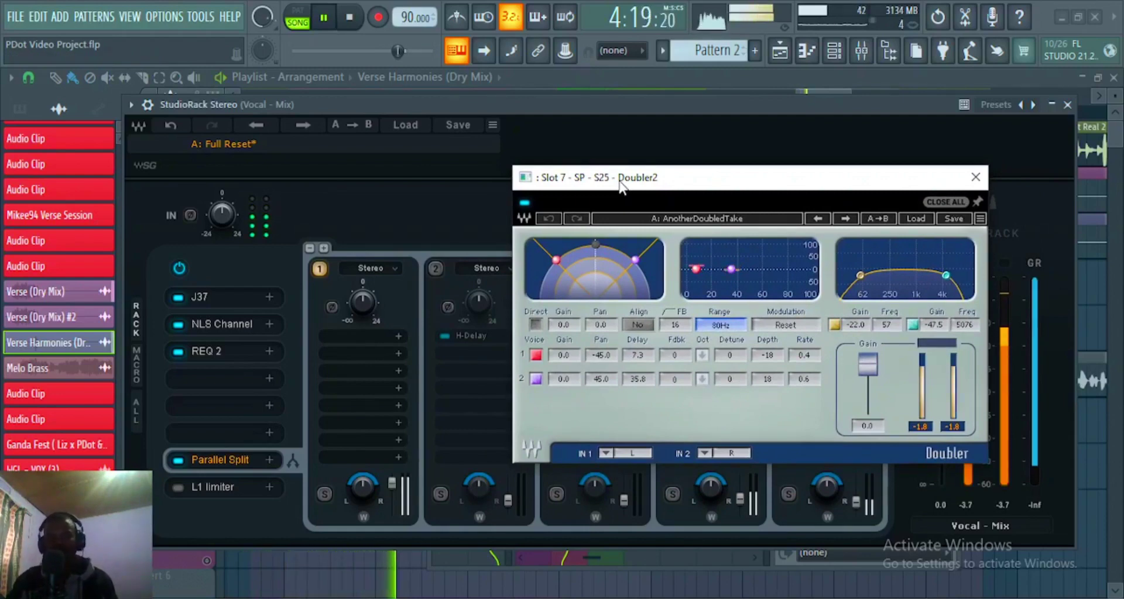
pyautogui.press('space')
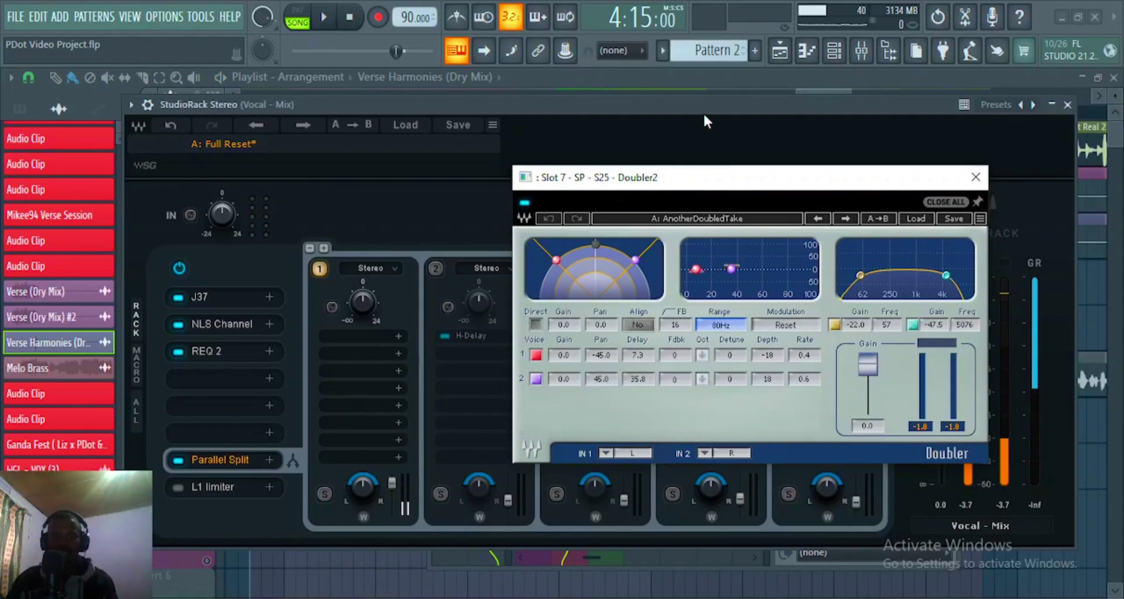
pyautogui.moveTo(691, 184); pyautogui.dragTo(679, 310)
pyautogui.press('space')
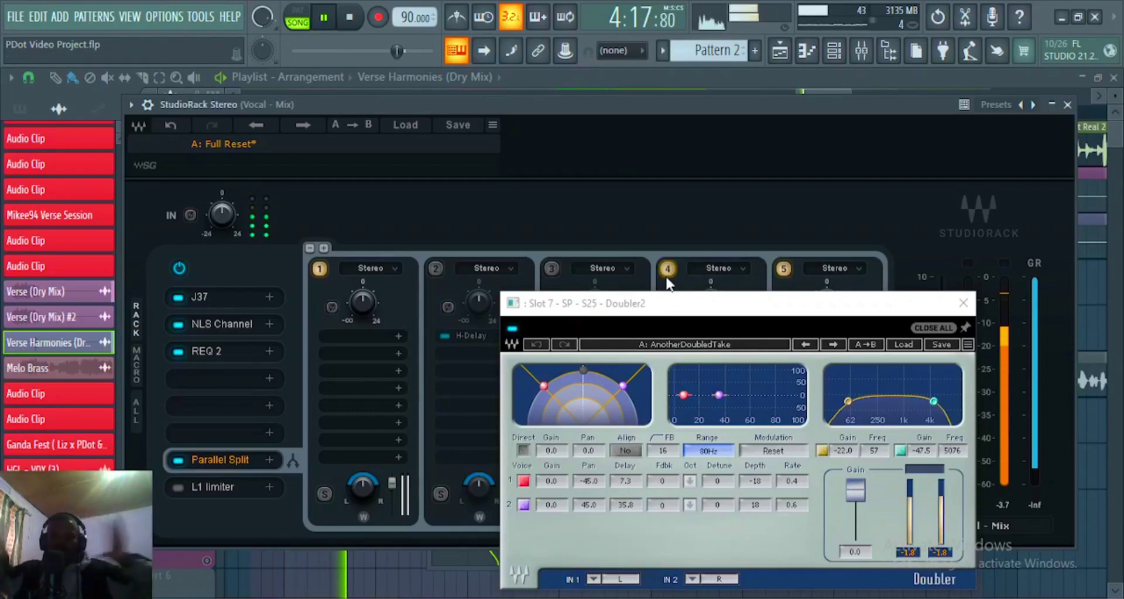
pyautogui.press('space')
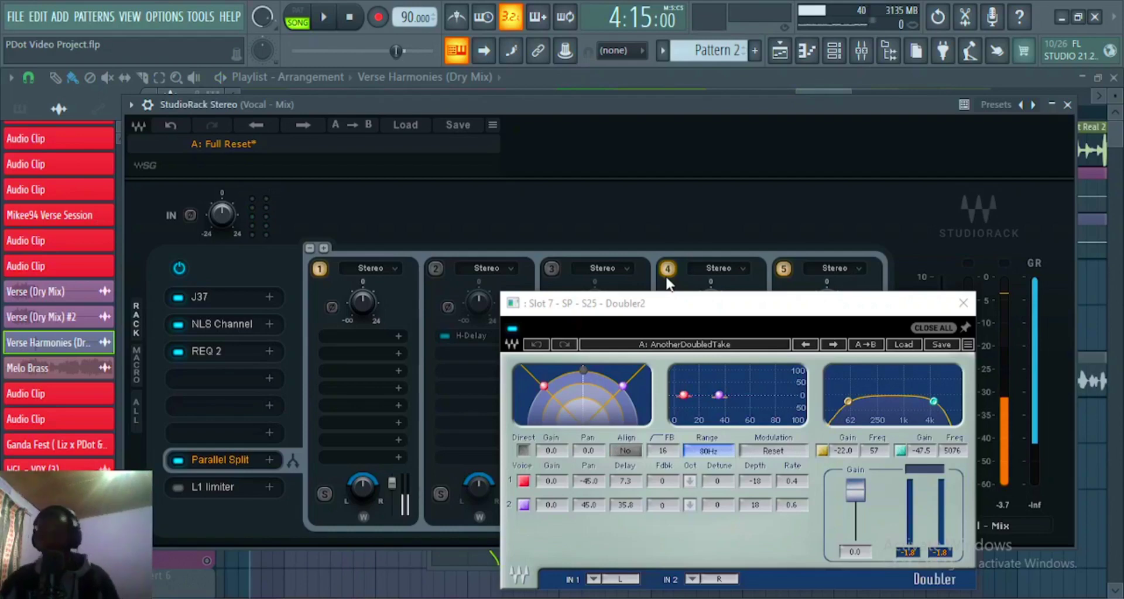
pyautogui.click(961, 305)
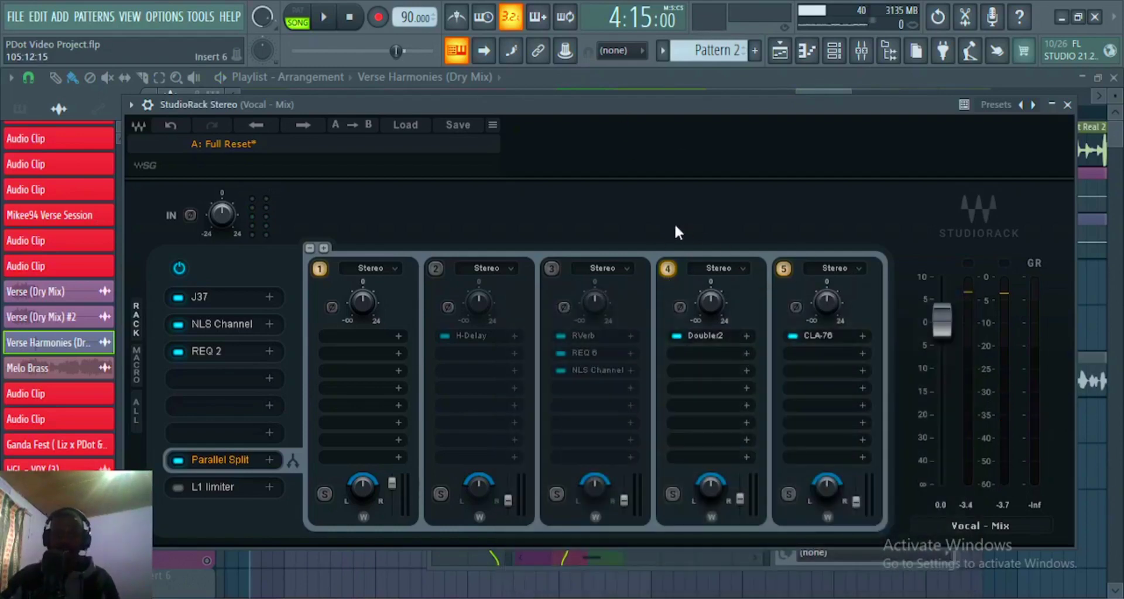
# - Unmute lane 3's RVerb/REQ 6/NLS chain and open its RVerb and REQ 6 windows
pyautogui.click(550, 268)
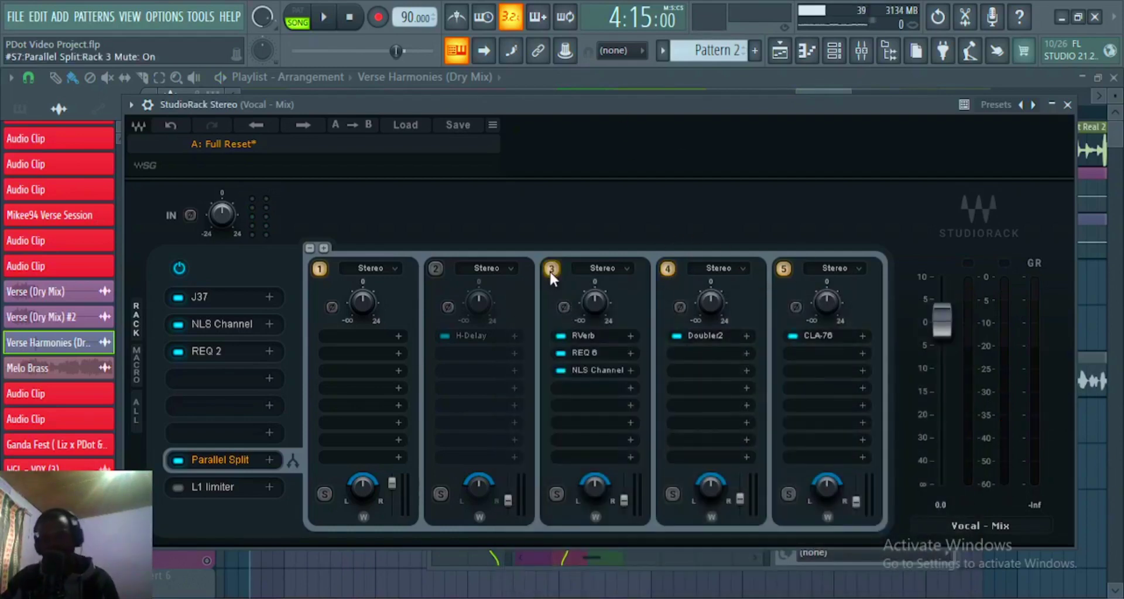
pyautogui.click(576, 340)
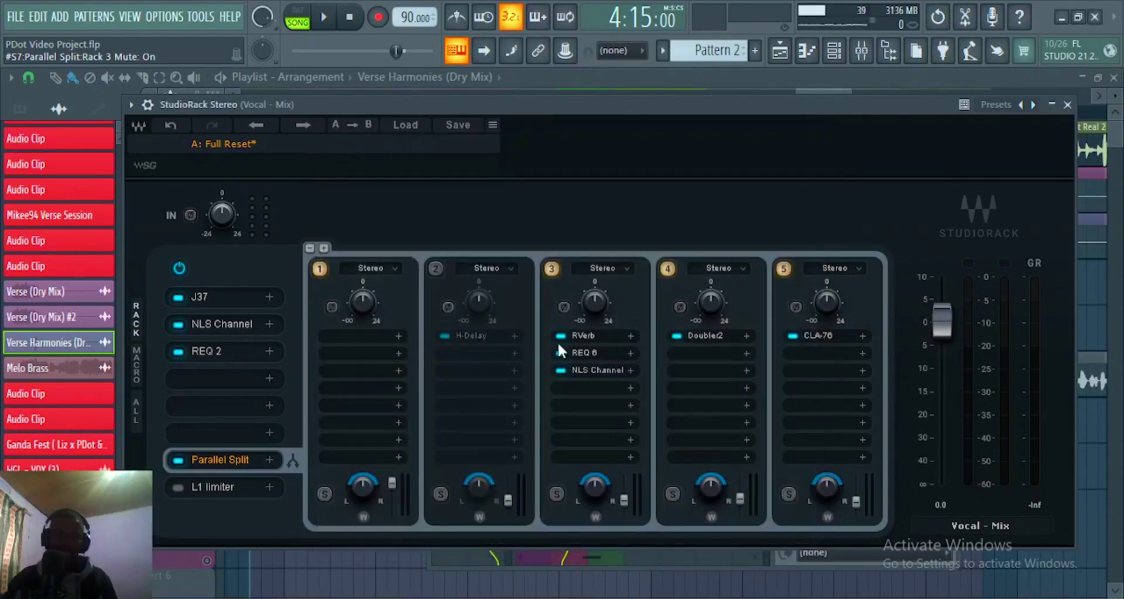
pyautogui.click(576, 352)
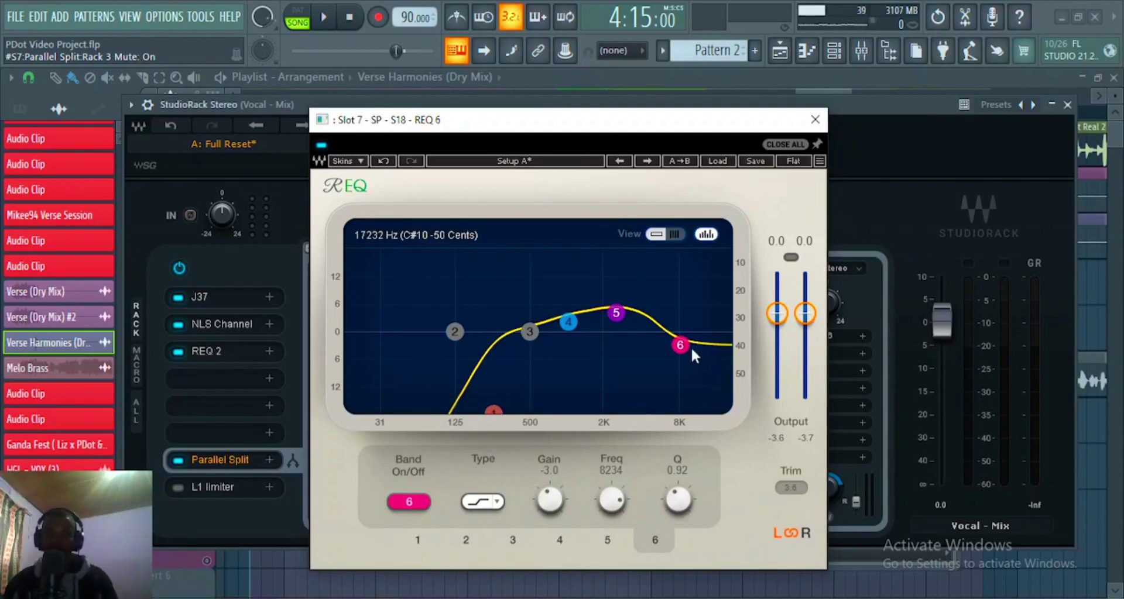
# - Close REQ 6, view and close NLS Channel, and save the project
pyautogui.click(815, 119)
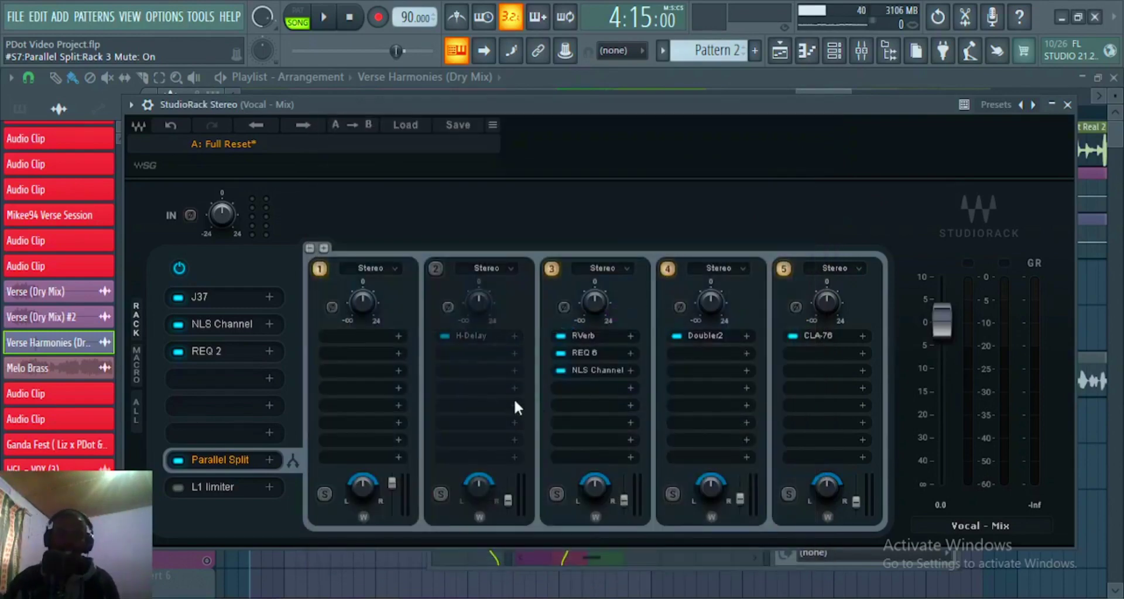
pyautogui.click(588, 367)
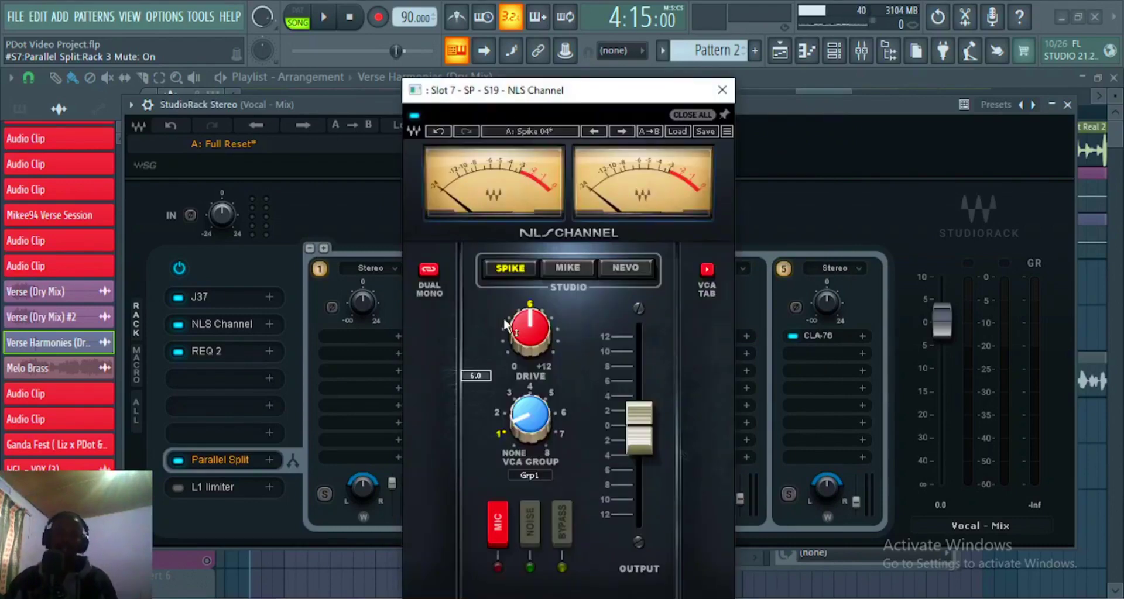
pyautogui.click(723, 91)
pyautogui.hotkey('ctrl', 's')
# - Play the song with lane 3 muted, then unmuted, leaving the chain active
pyautogui.click(554, 271)
pyautogui.press('space')
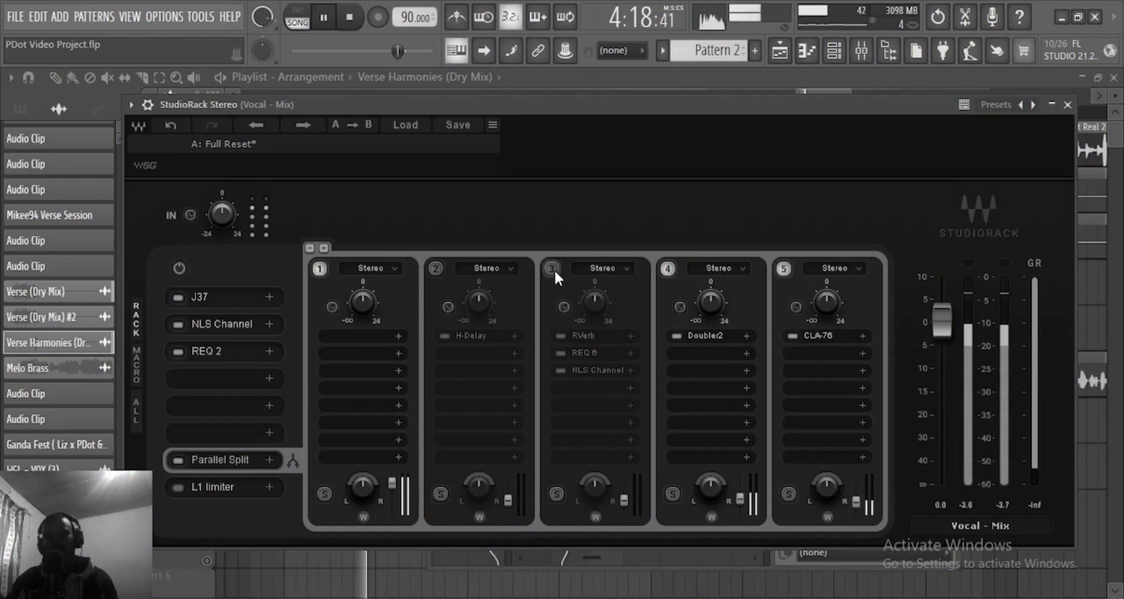
pyautogui.press('space')
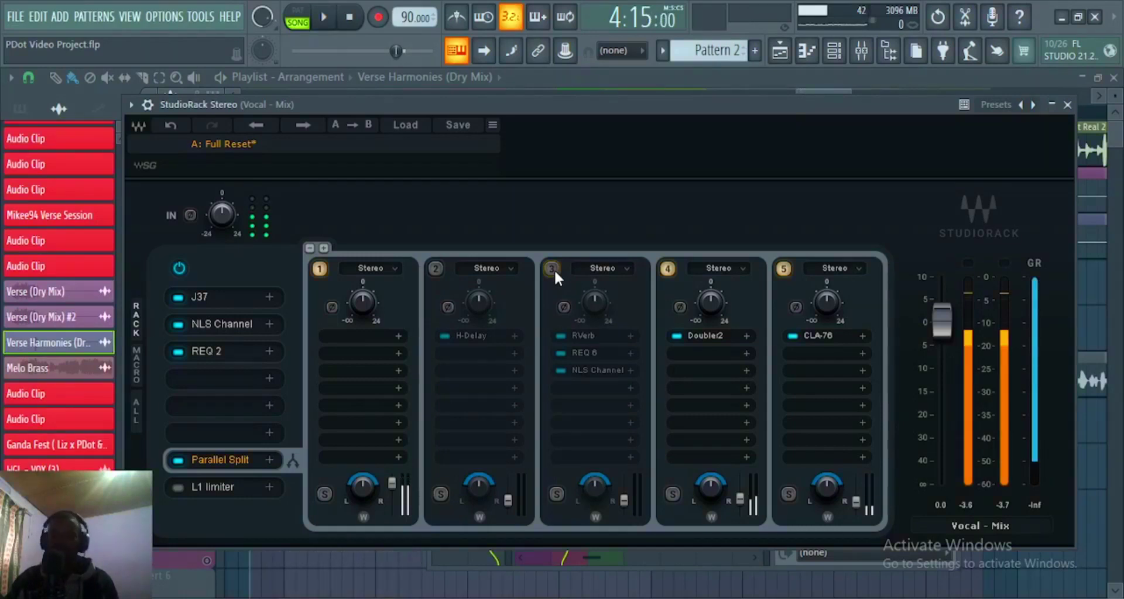
pyautogui.click(554, 270)
pyautogui.press('space')
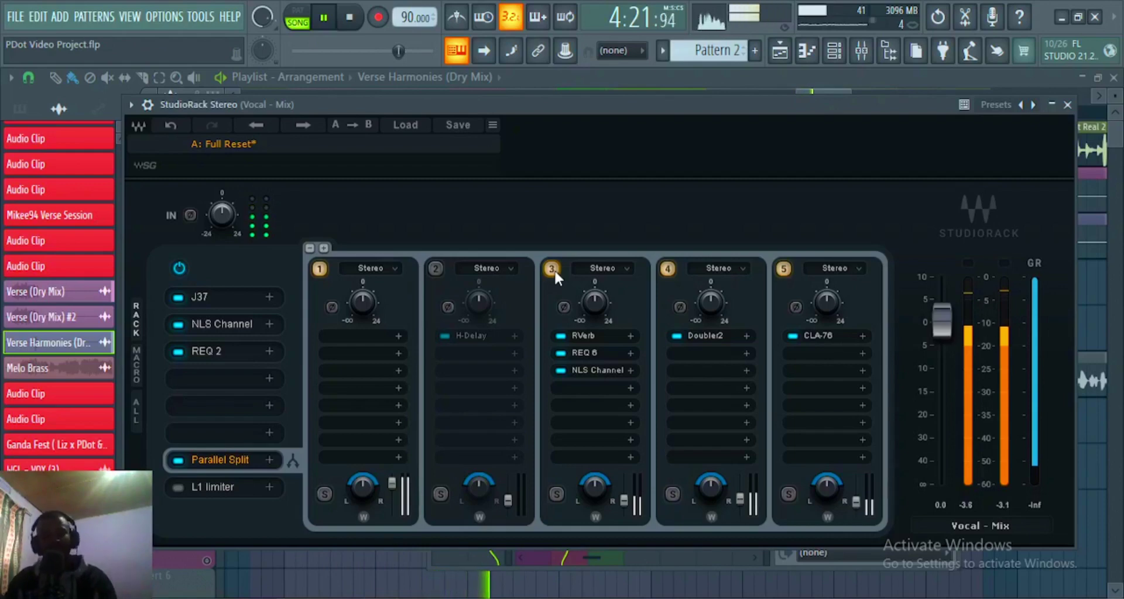
pyautogui.press('space')
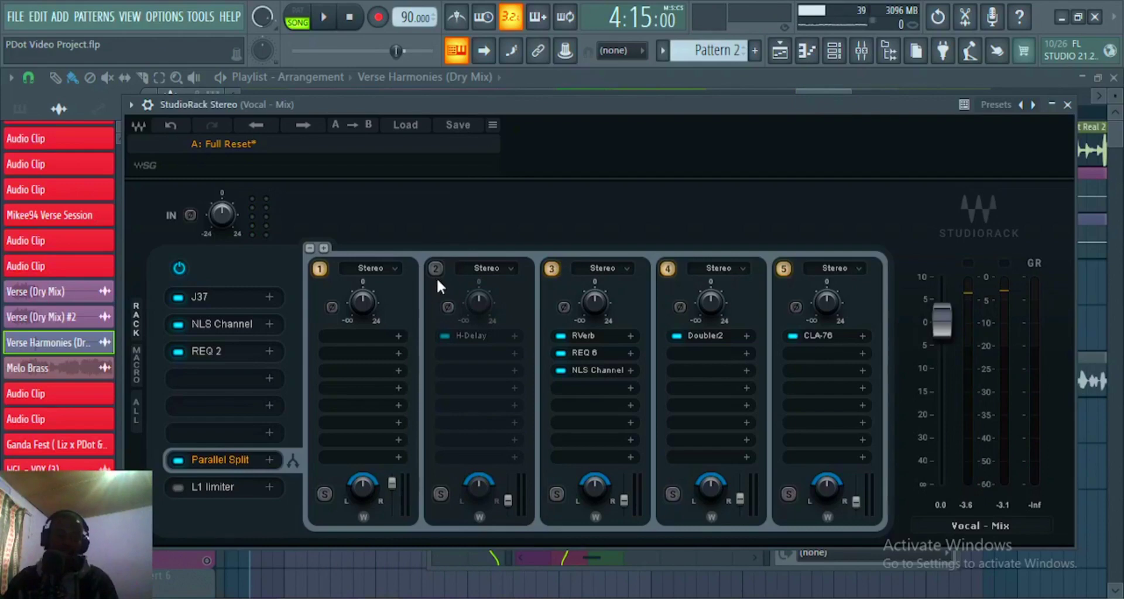
# - Unmute lane 2's H-Delay chain and open its editor beside the rack
pyautogui.click(437, 270)
pyautogui.click(482, 338)
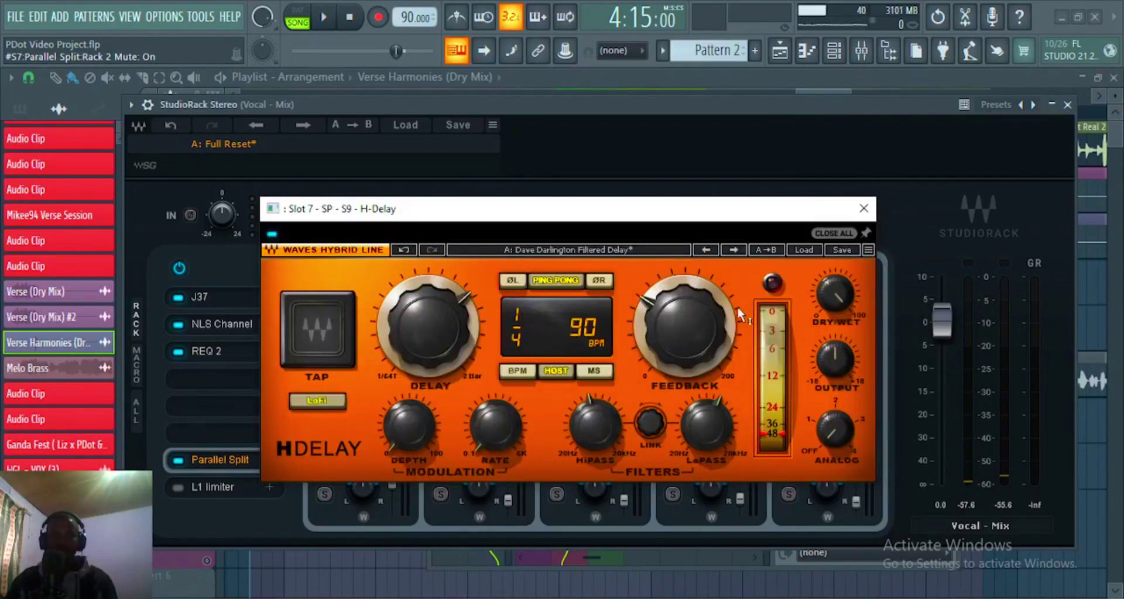
pyautogui.moveTo(483, 223); pyautogui.dragTo(655, 230)
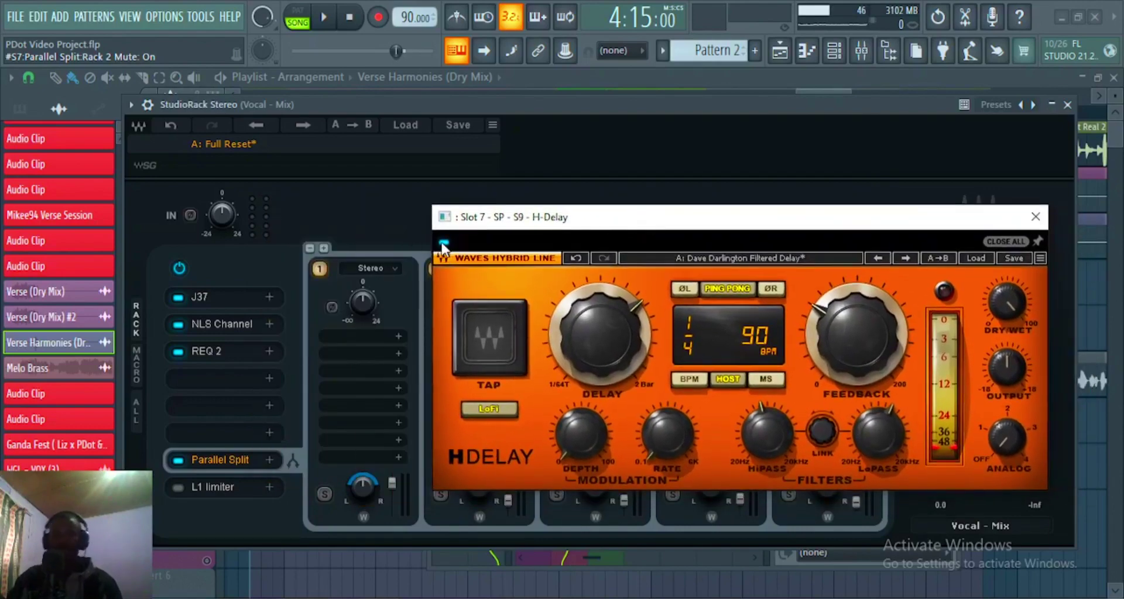
# - Audition the song with the H-Delay chain active, then close the H-Delay editor
pyautogui.press('space')
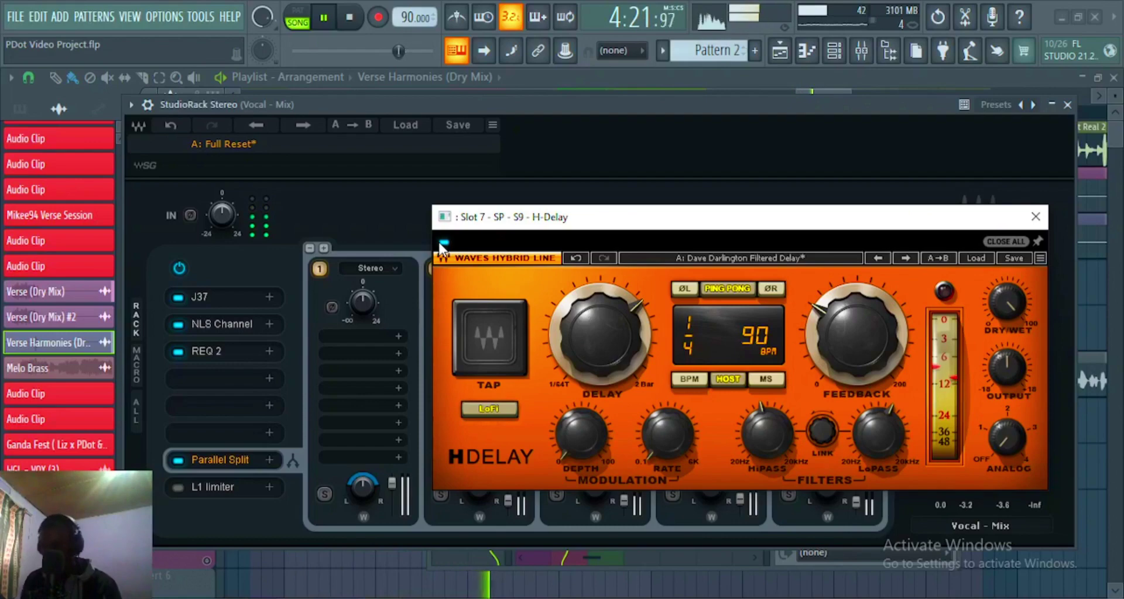
pyautogui.press('space')
pyautogui.moveTo(527, 216); pyautogui.dragTo(518, 328)
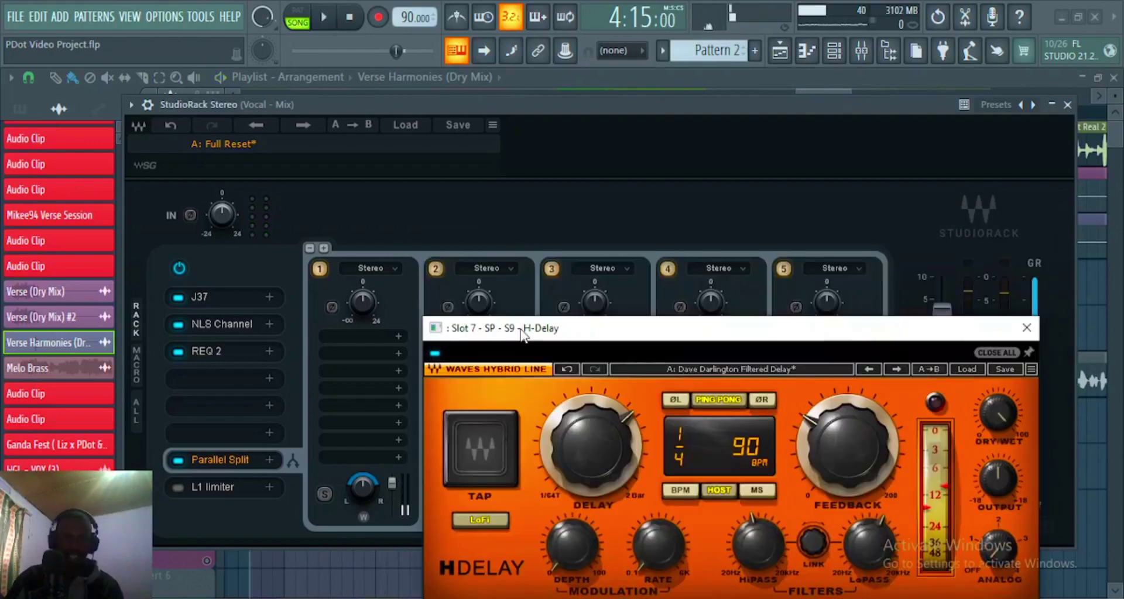
pyautogui.press('space')
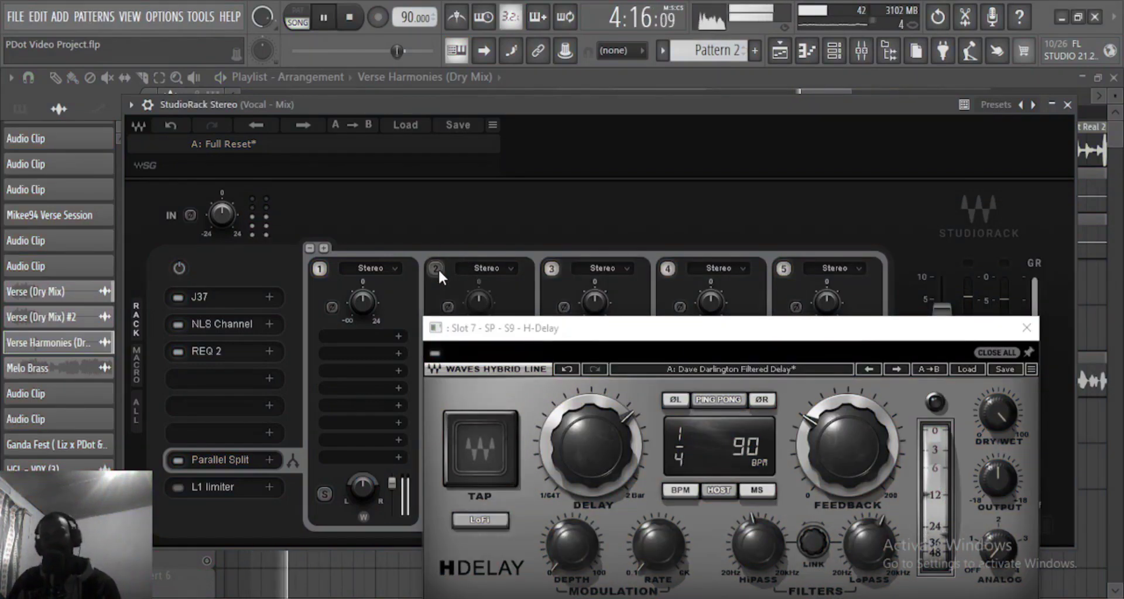
pyautogui.press('space')
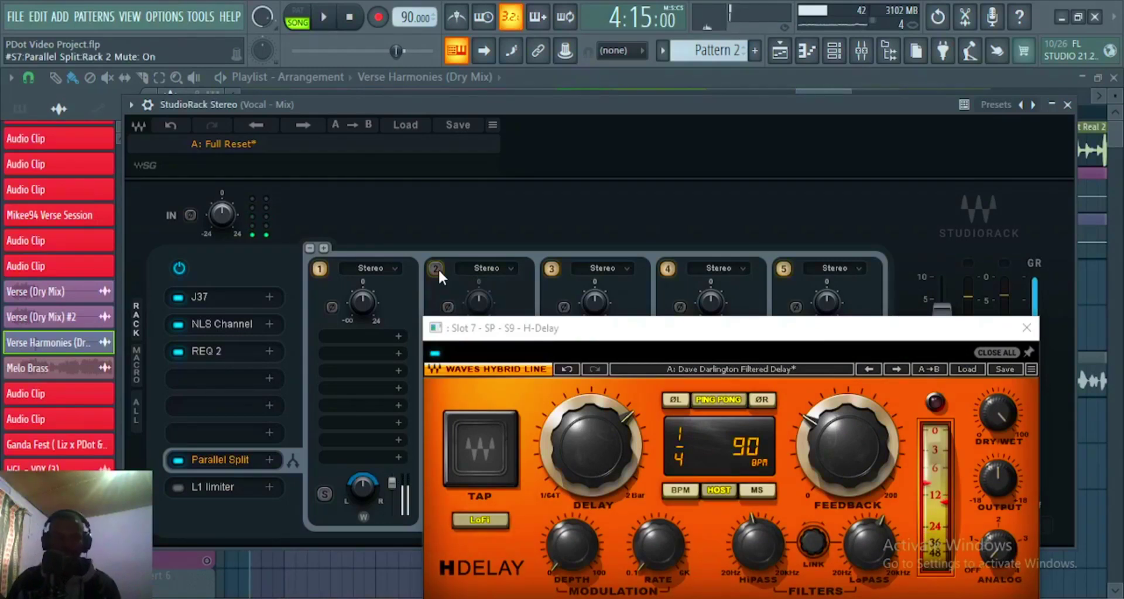
pyautogui.press('space')
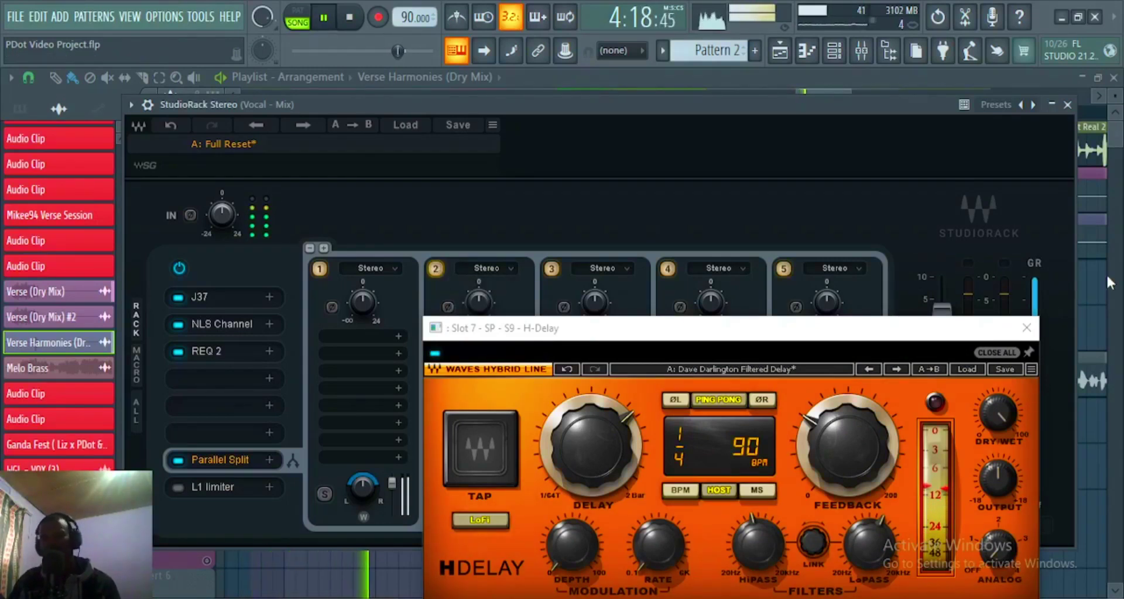
pyautogui.click(1017, 334)
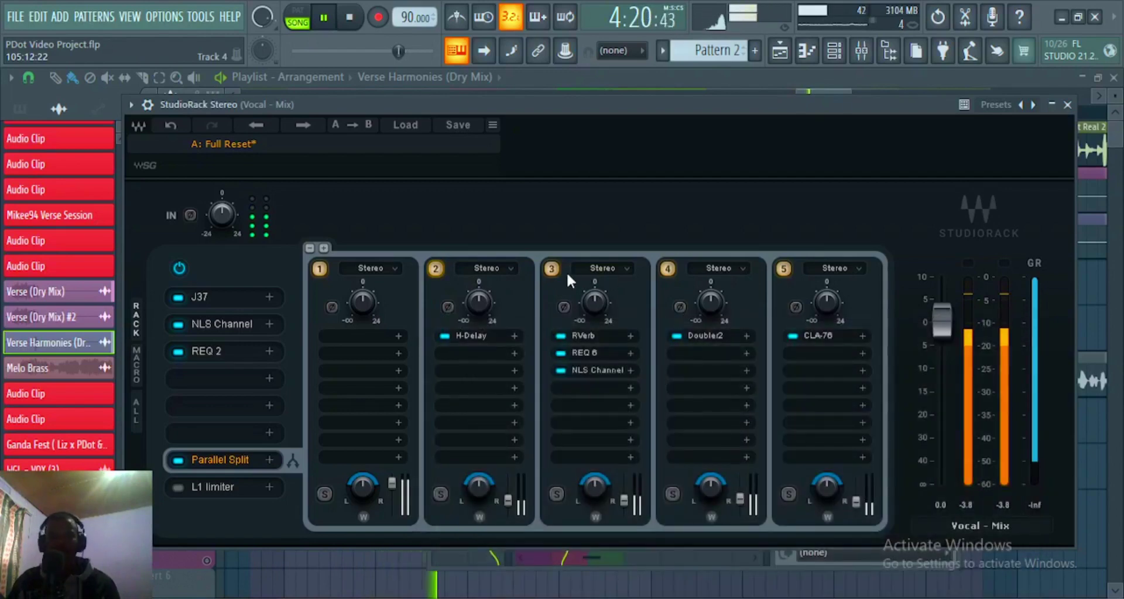
pyautogui.press('space')
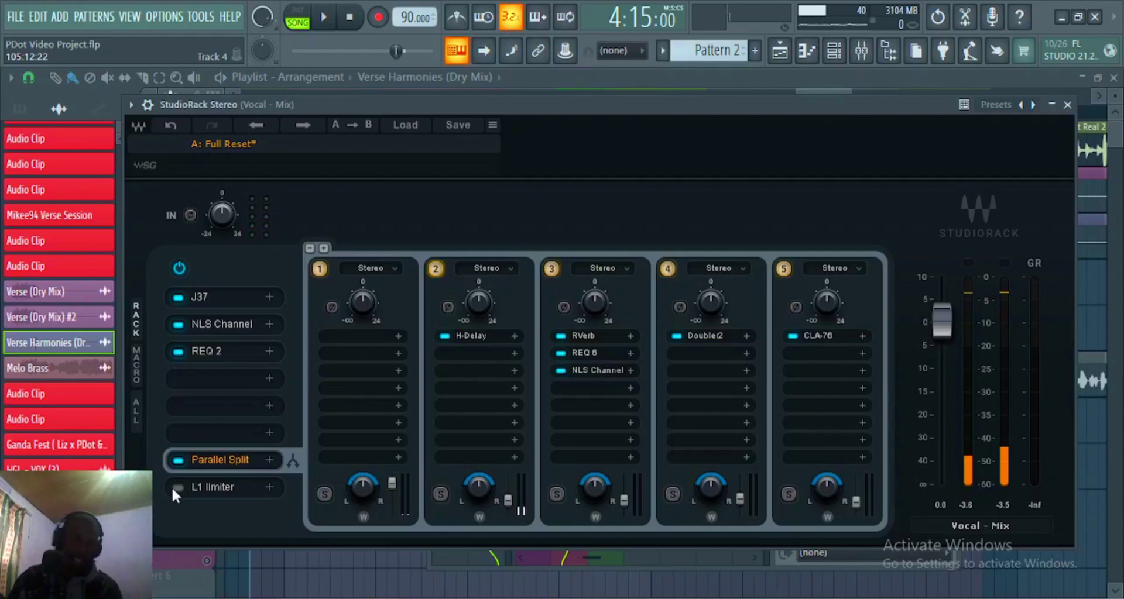
# - Switch on the L1 limiter and compare the song with and without it
pyautogui.click(175, 487)
pyautogui.click(208, 485)
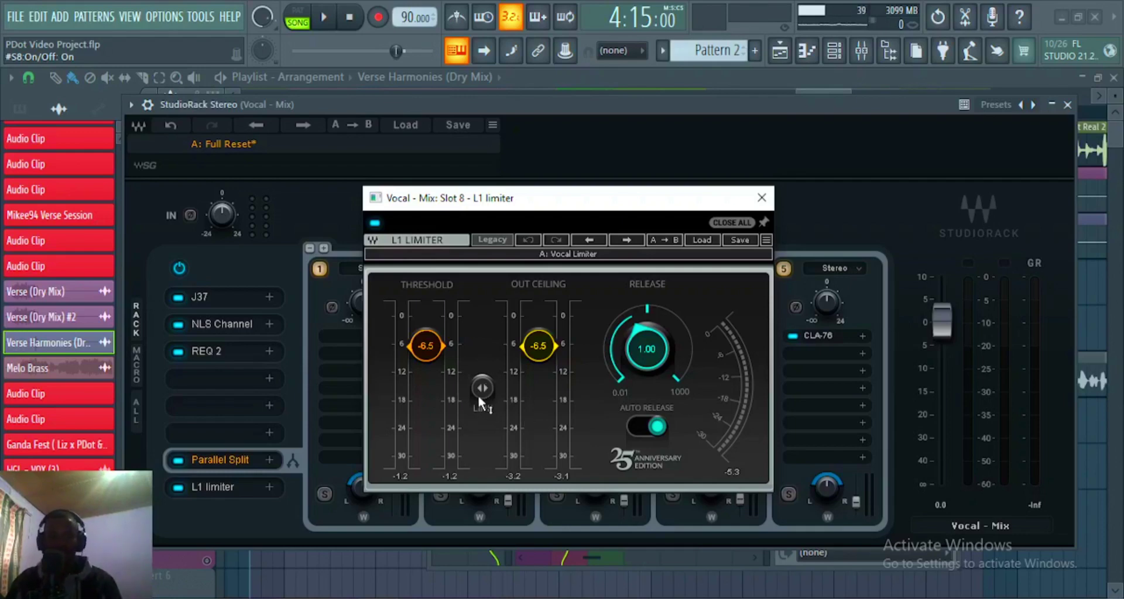
pyautogui.press('space')
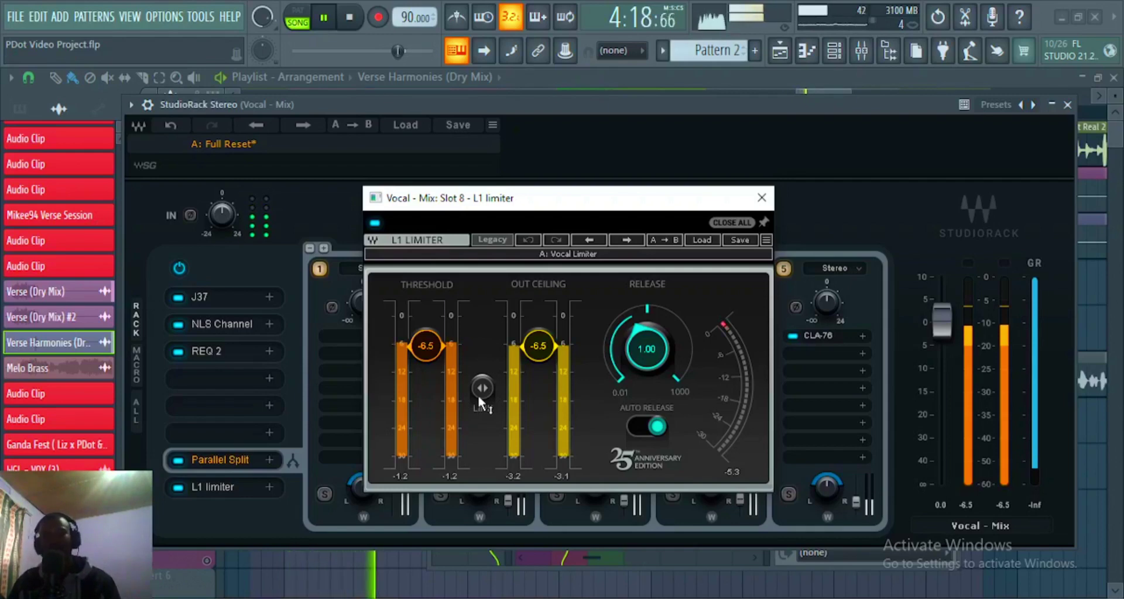
pyautogui.press('space')
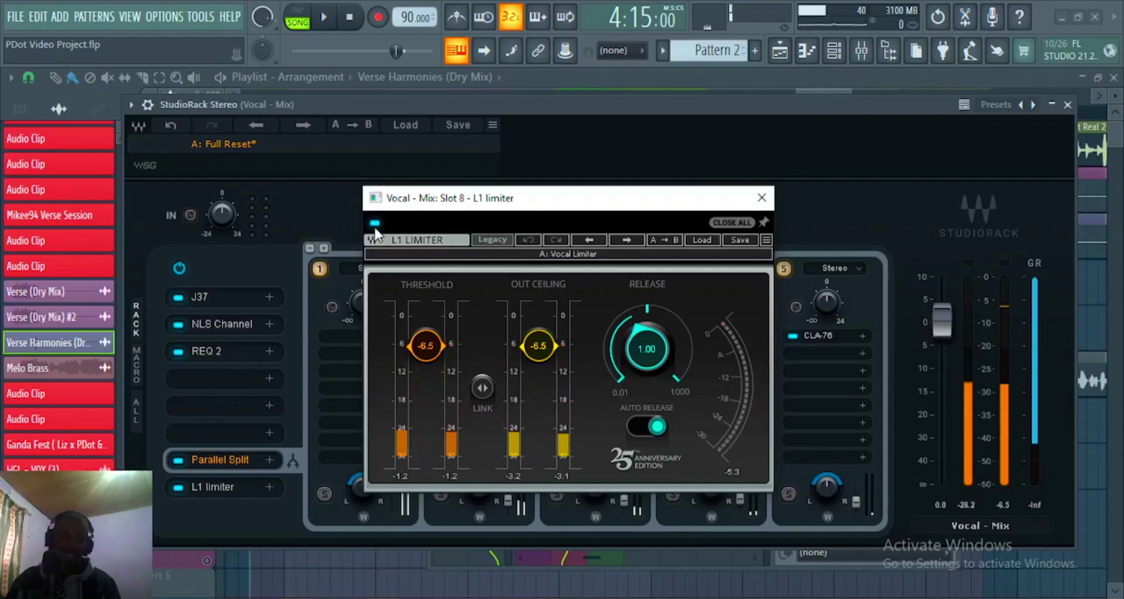
pyautogui.press('space')
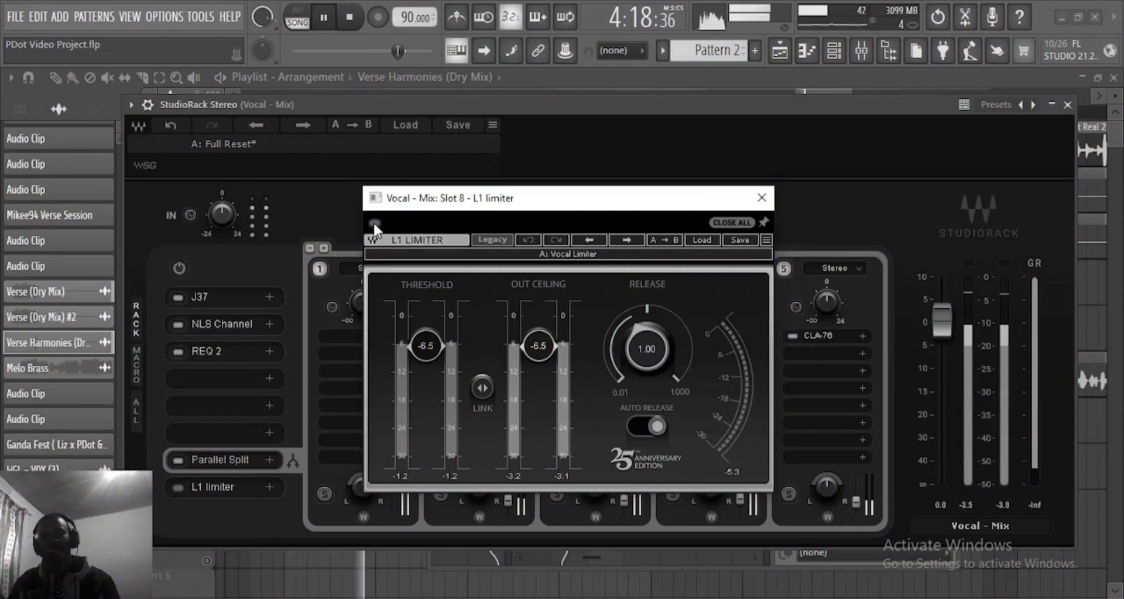
pyautogui.press('space')
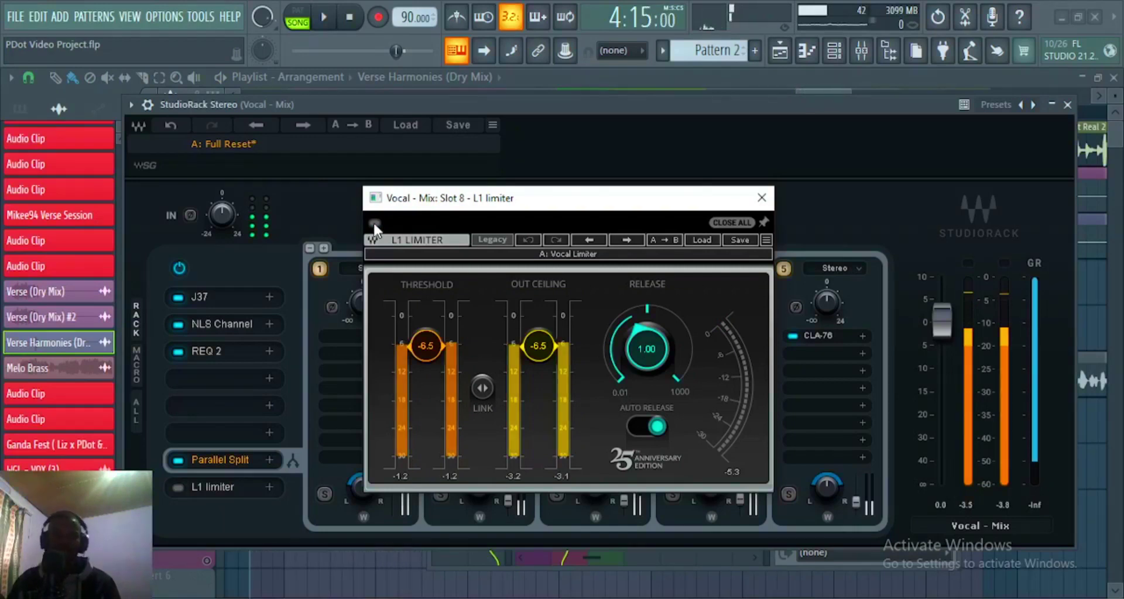
# - Keep the L1 limiter on, play it once more, and close StudioRack
pyautogui.click(374, 221)
pyautogui.press('space')
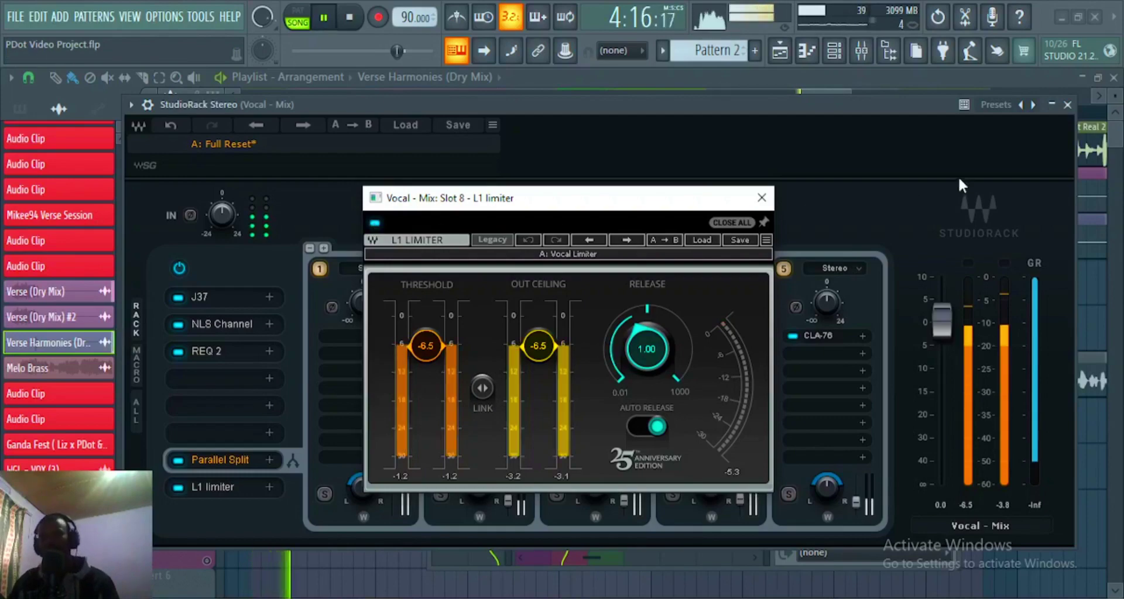
pyautogui.click(1068, 104)
pyautogui.press('space')
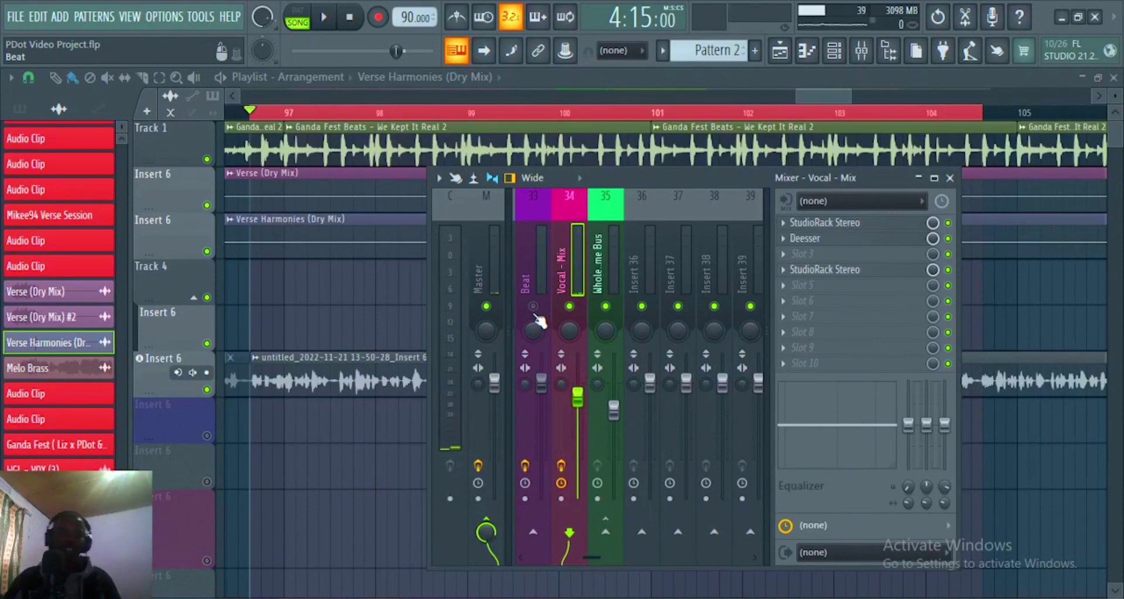
# - Unmute Beat insert 33 and lower the Vocal - Mix fader to 83% (-3.9 dB) while playing
pyautogui.click(532, 306)
pyautogui.press('space')
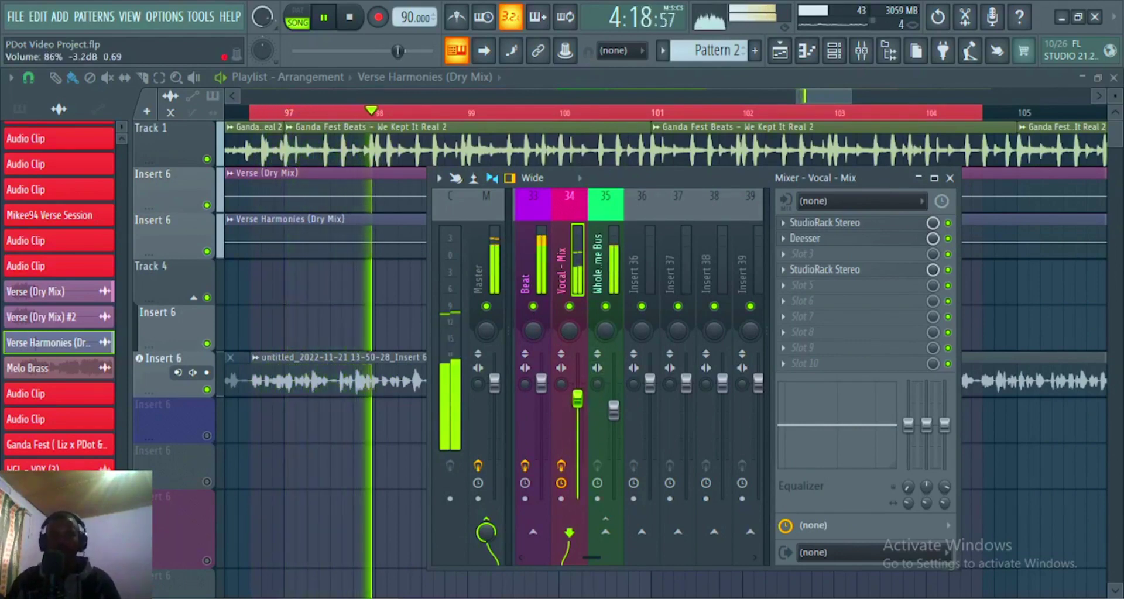
pyautogui.moveTo(577, 396); pyautogui.dragTo(577, 400)
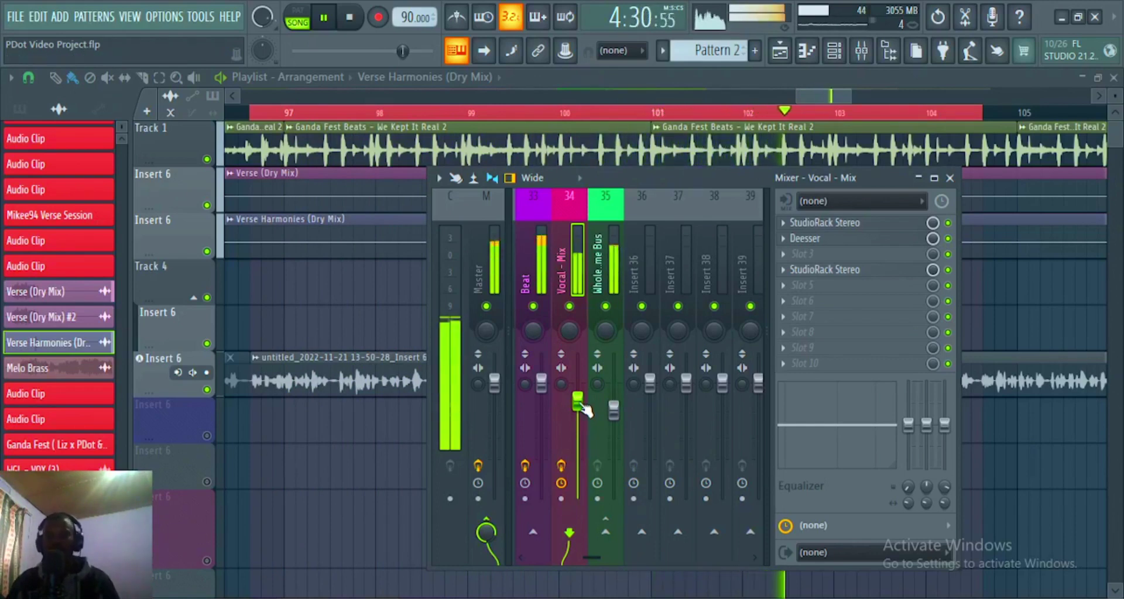
pyautogui.click(578, 403)
pyautogui.moveTo(578, 403); pyautogui.dragTo(578, 403)
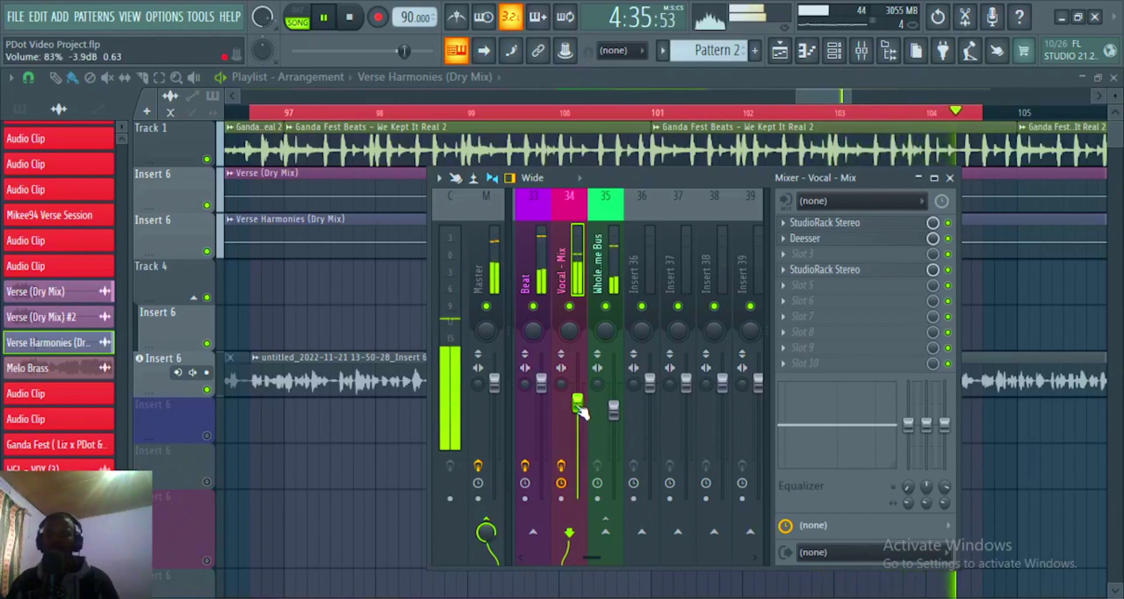
pyautogui.press('space')
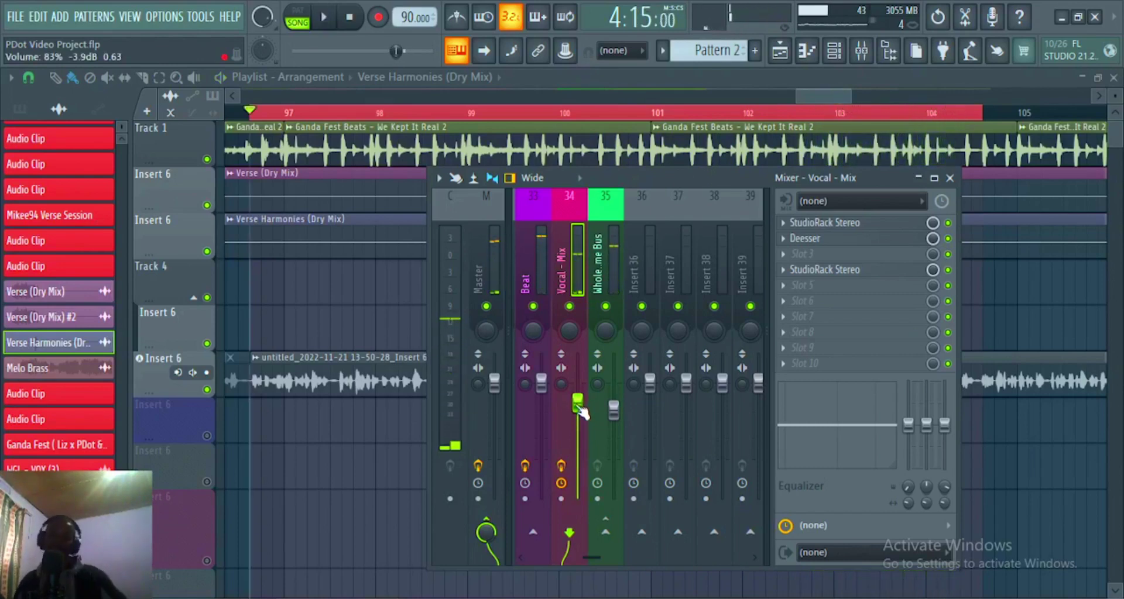